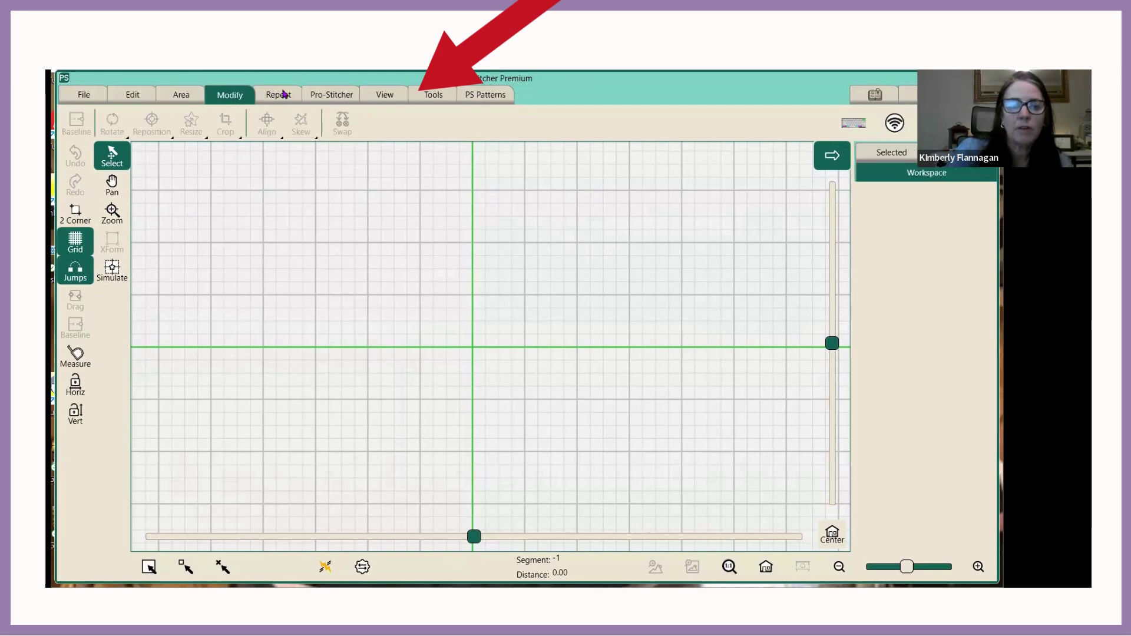
Examine the file, edit, area, modify, repeat, Pro-Stitcher and view command sets, ending on the file commands.
left_click(284, 93)
left_click(68, 97)
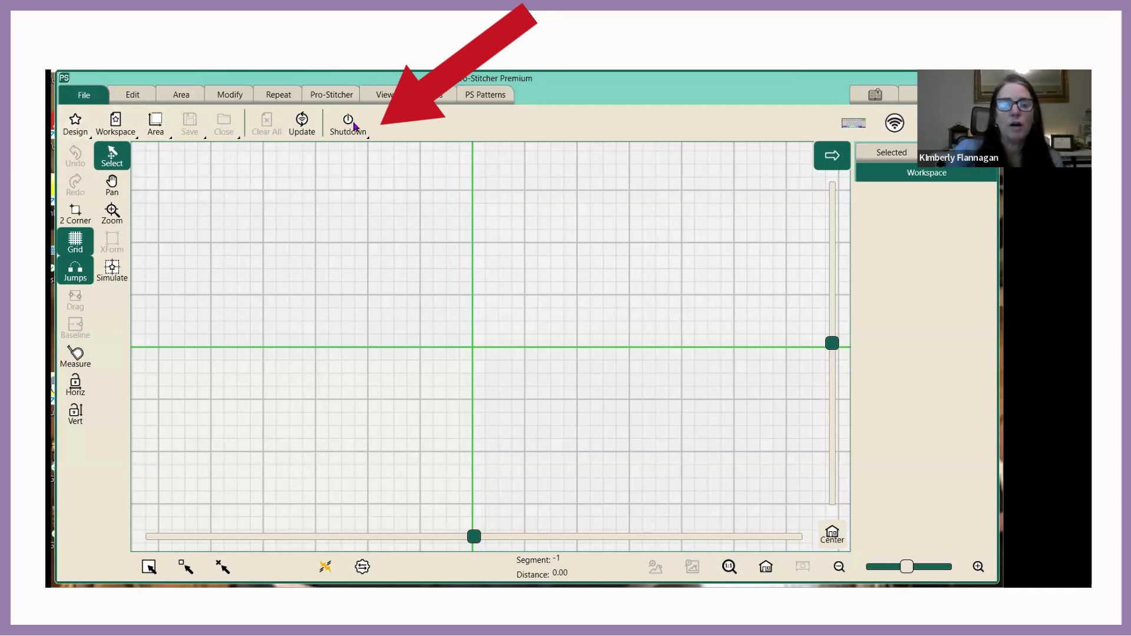
left_click(133, 98)
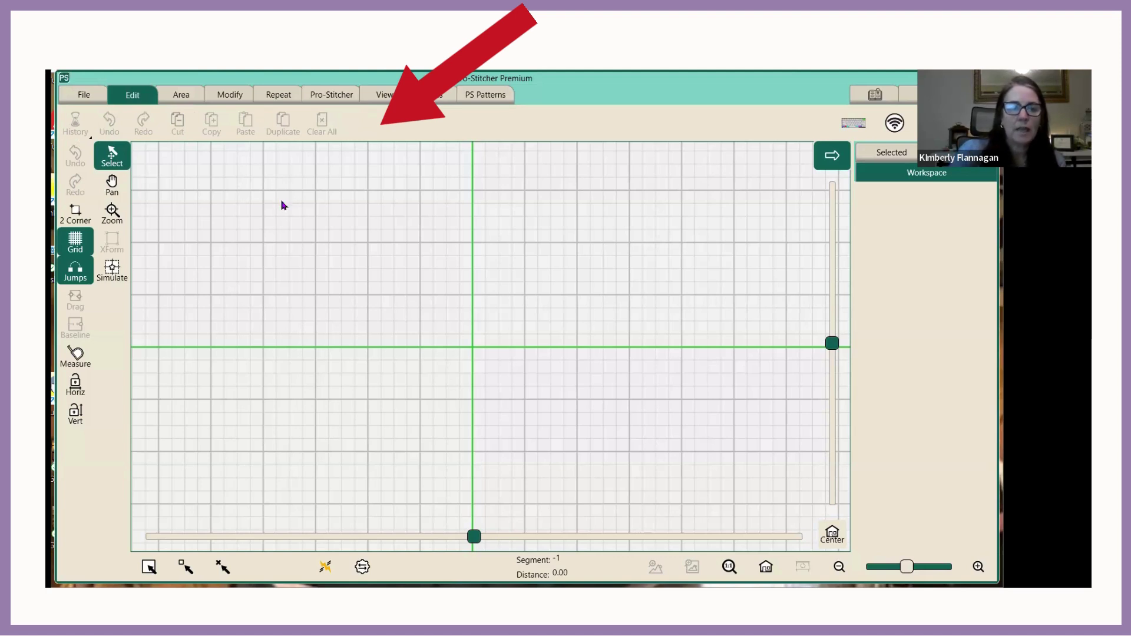
left_click(181, 96)
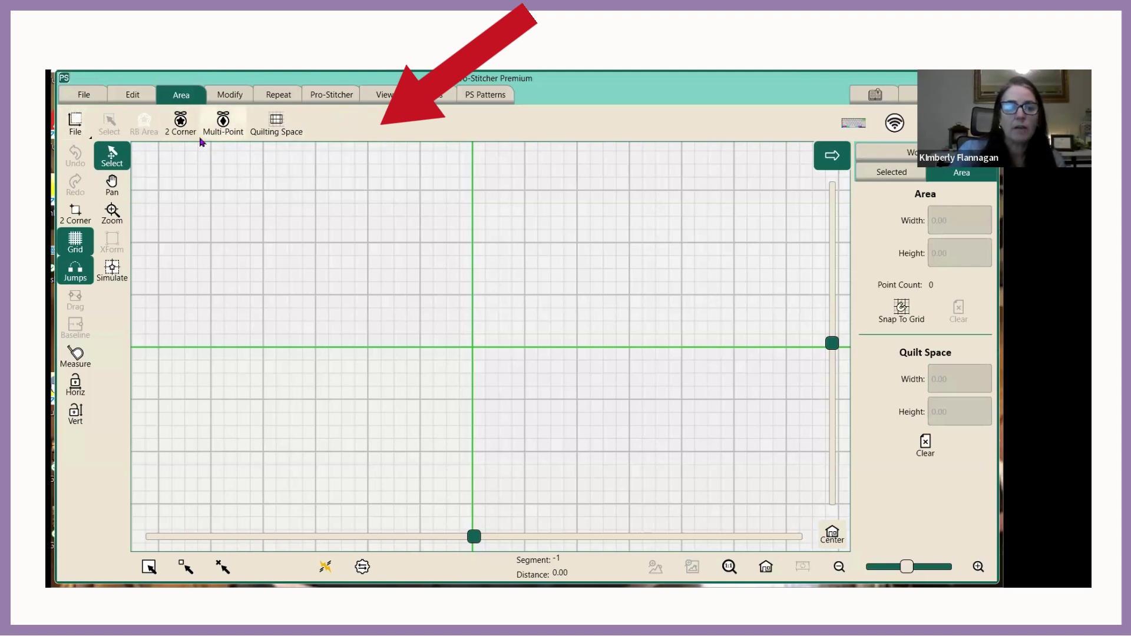
left_click(230, 97)
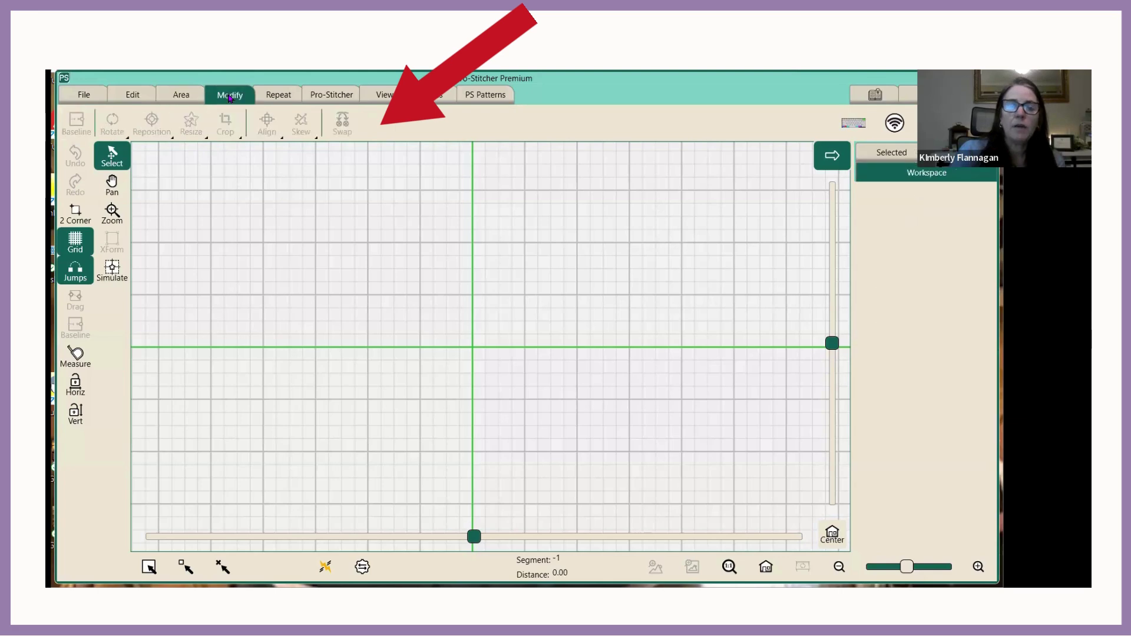
left_click(293, 95)
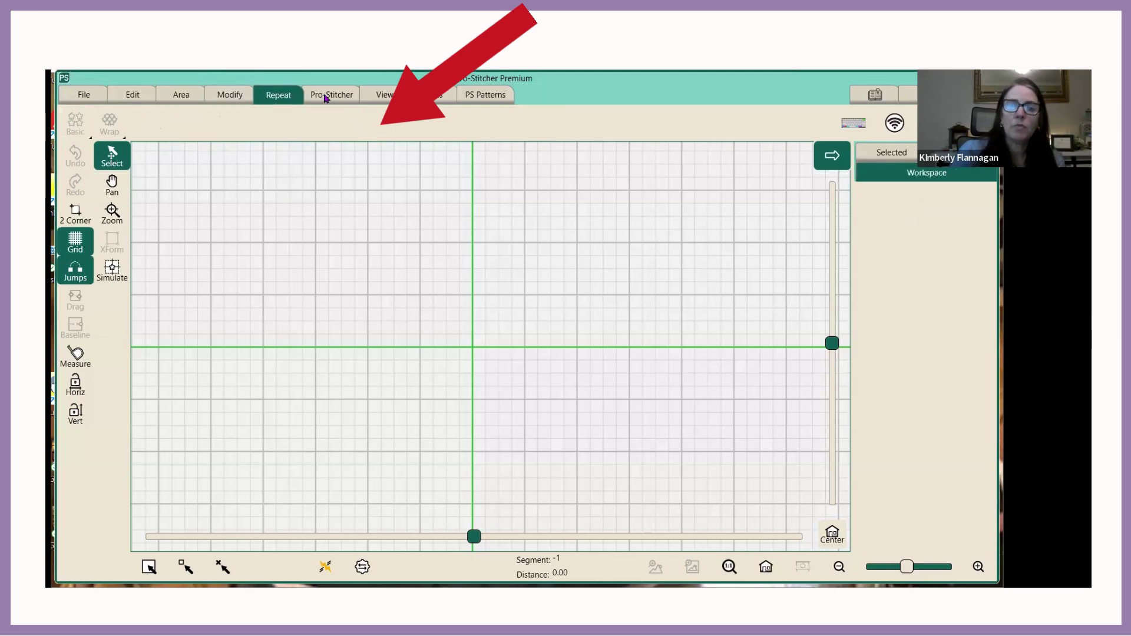
left_click(326, 96)
left_click(381, 97)
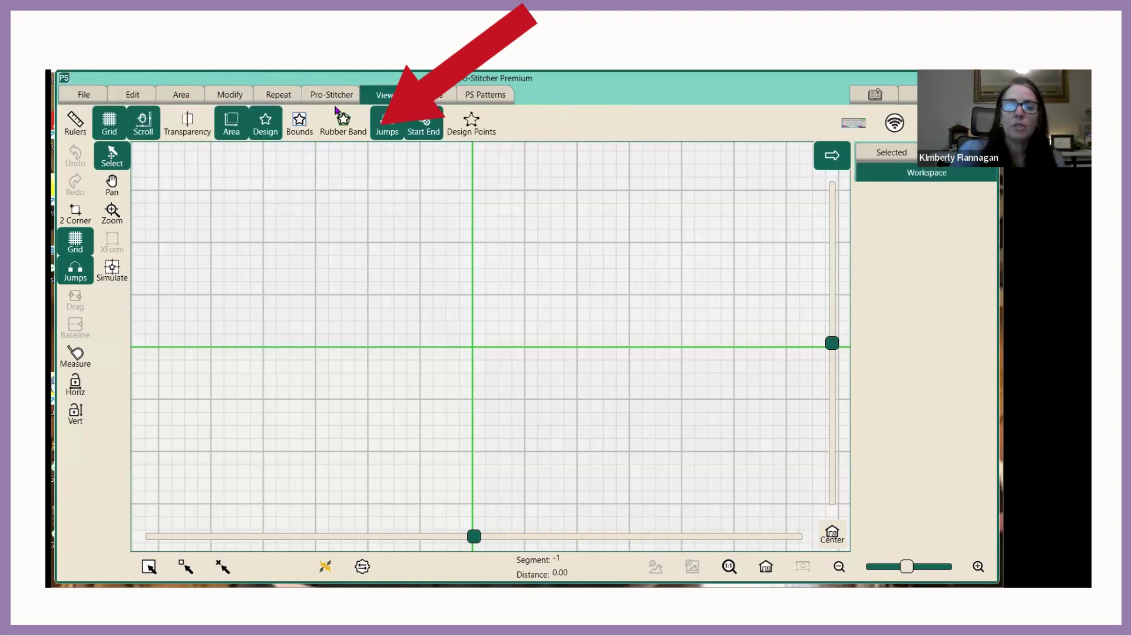
left_click(100, 95)
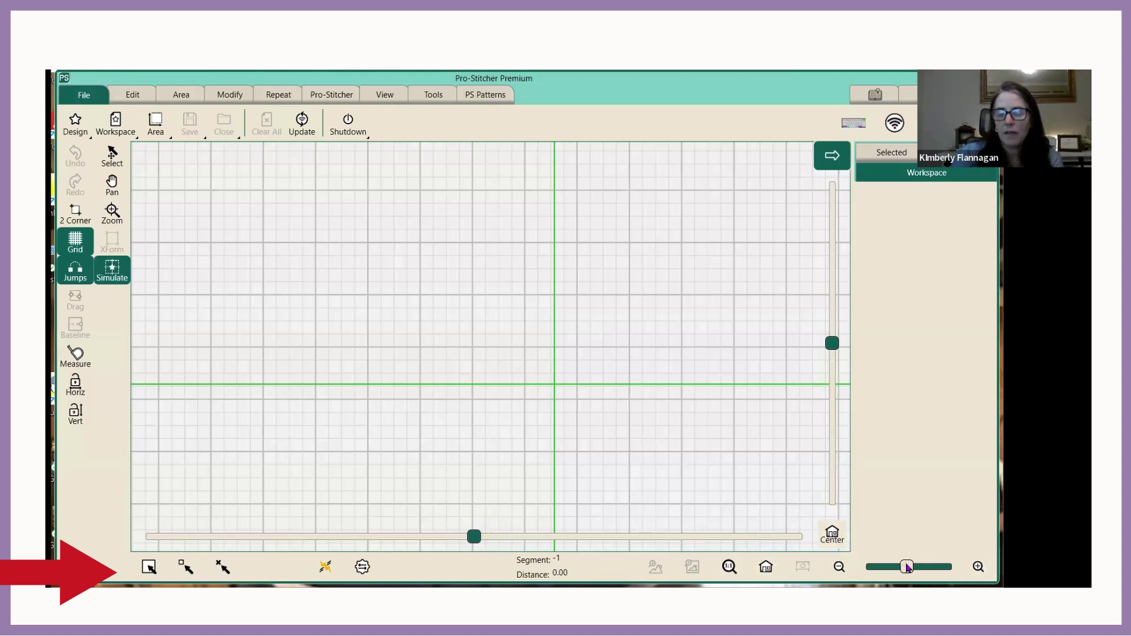
Zoom the empty workspace out and in, and shift its view horizontally and vertically.
left_click_drag(911, 568, 907, 568)
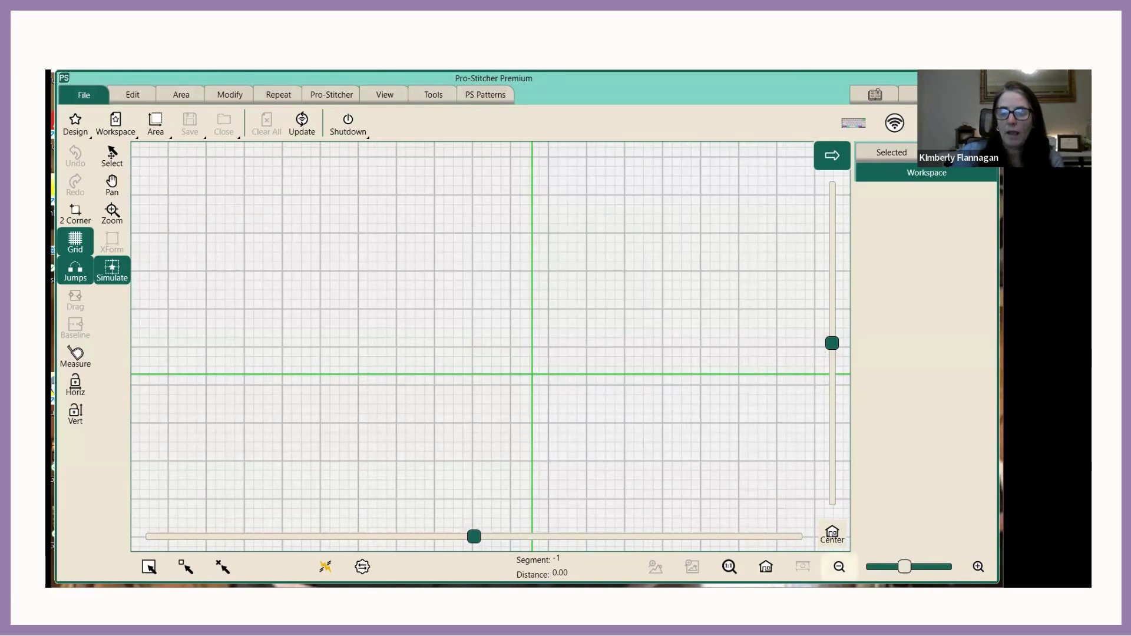
left_click(839, 567)
left_click(978, 567)
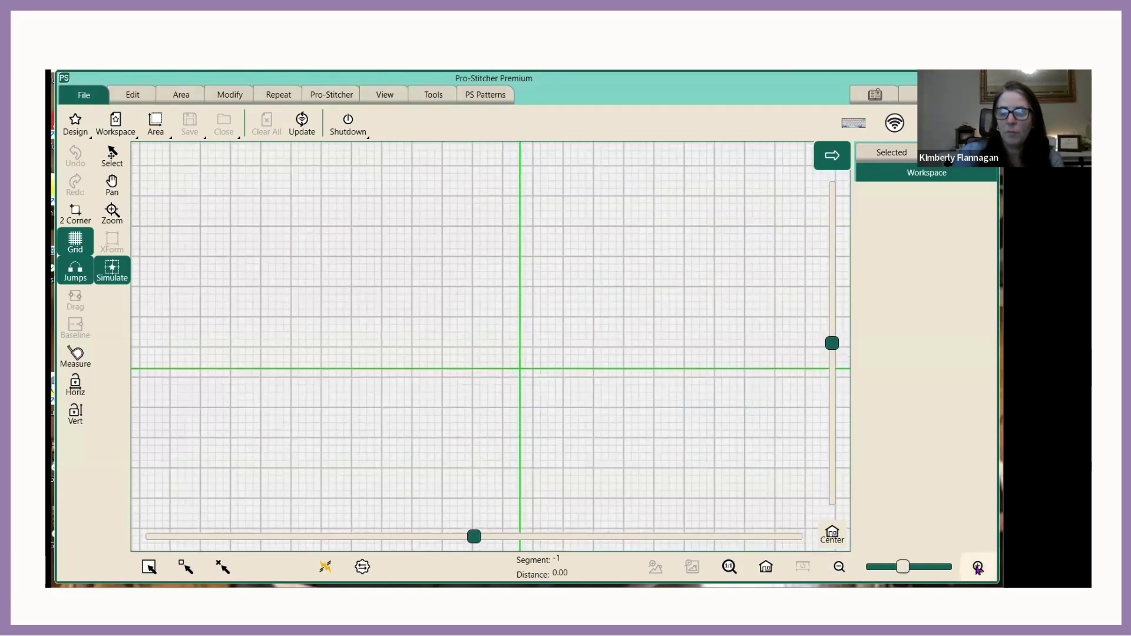
left_click(978, 568)
left_click(978, 567)
left_click(978, 567)
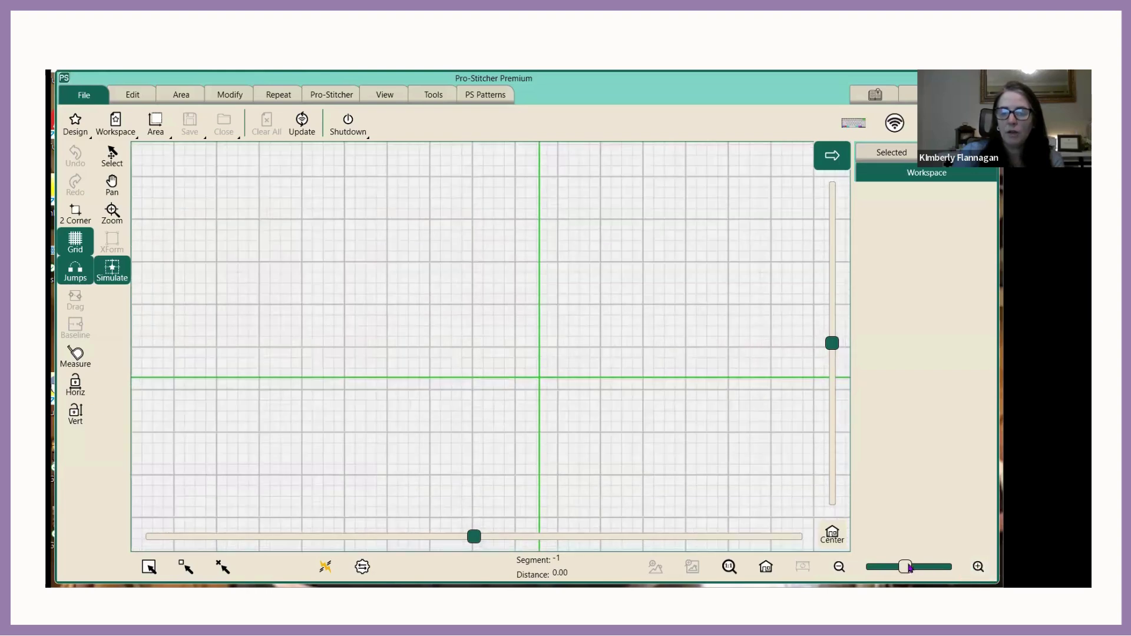
left_click(969, 567)
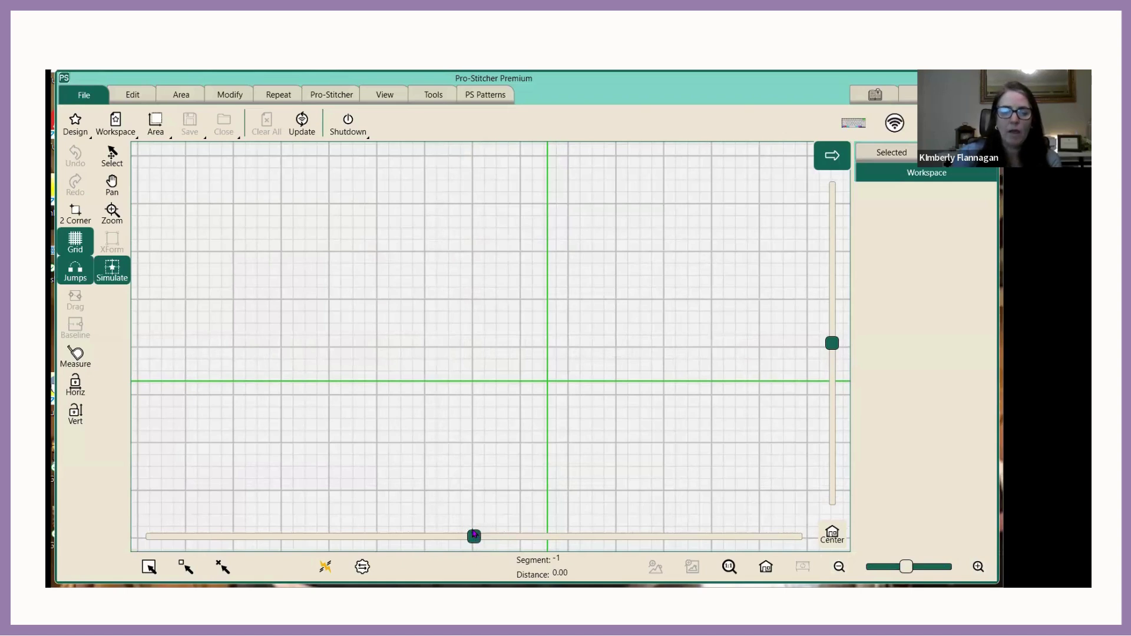
left_click_drag(475, 538, 522, 535)
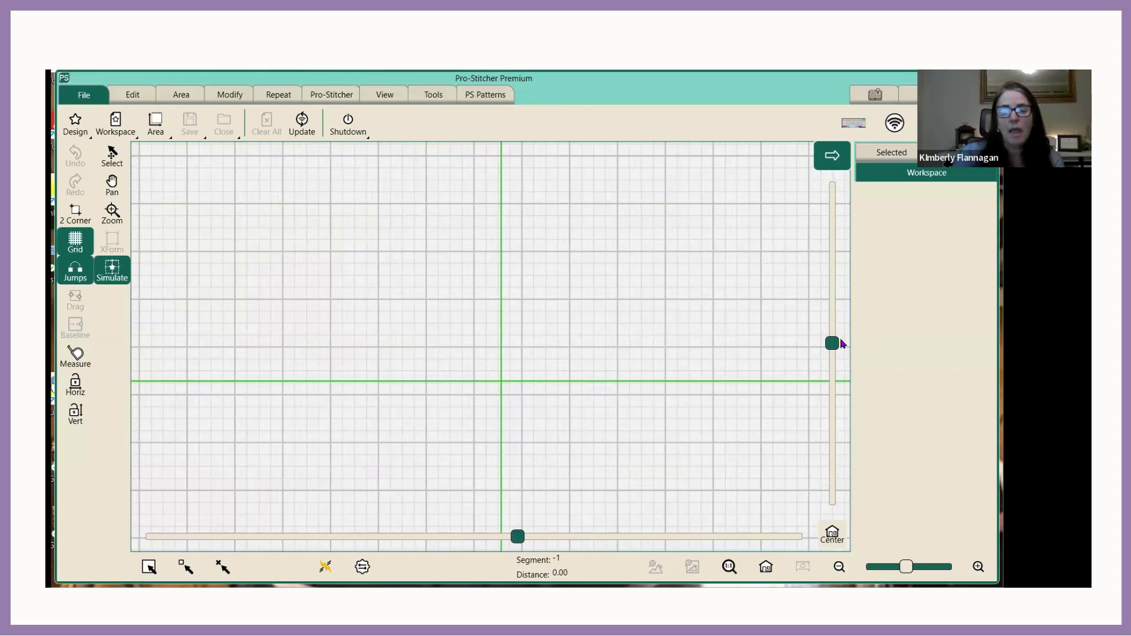
left_click_drag(832, 351, 833, 307)
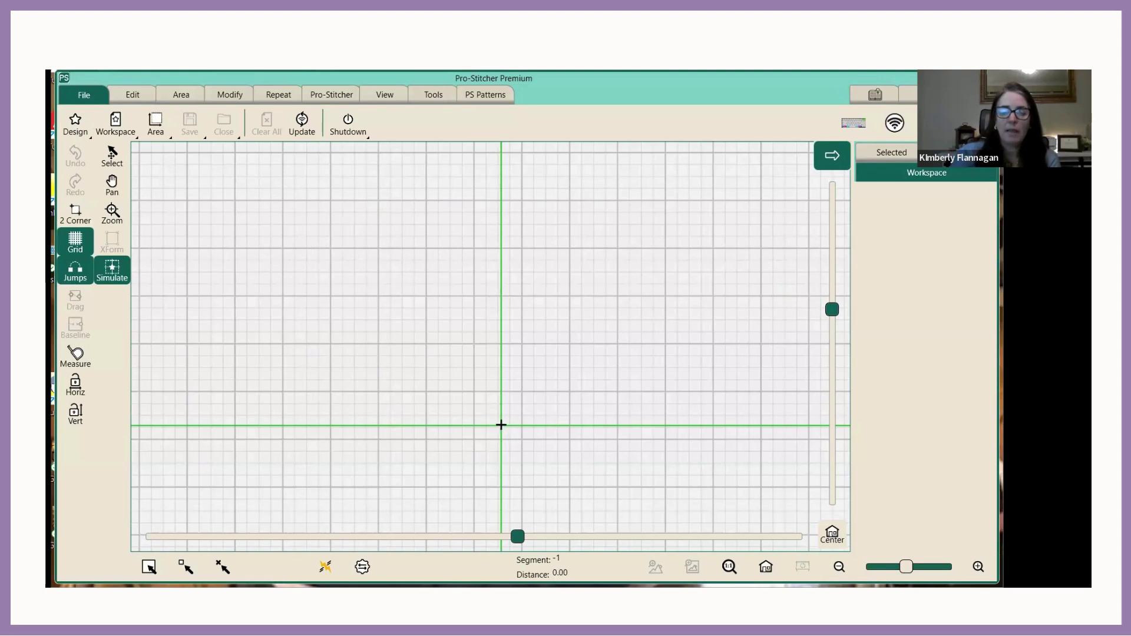
Set the simulated machine position in open grid space and load the Block 12 design from the _PS Designs Blocks folder.
left_click(373, 295)
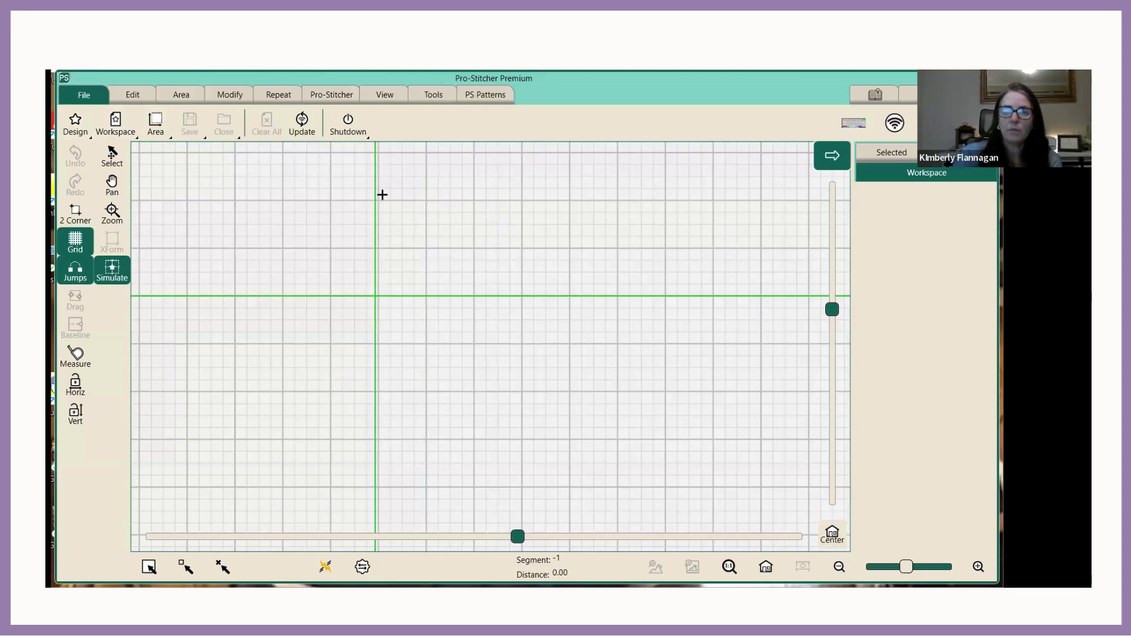
left_click(75, 121)
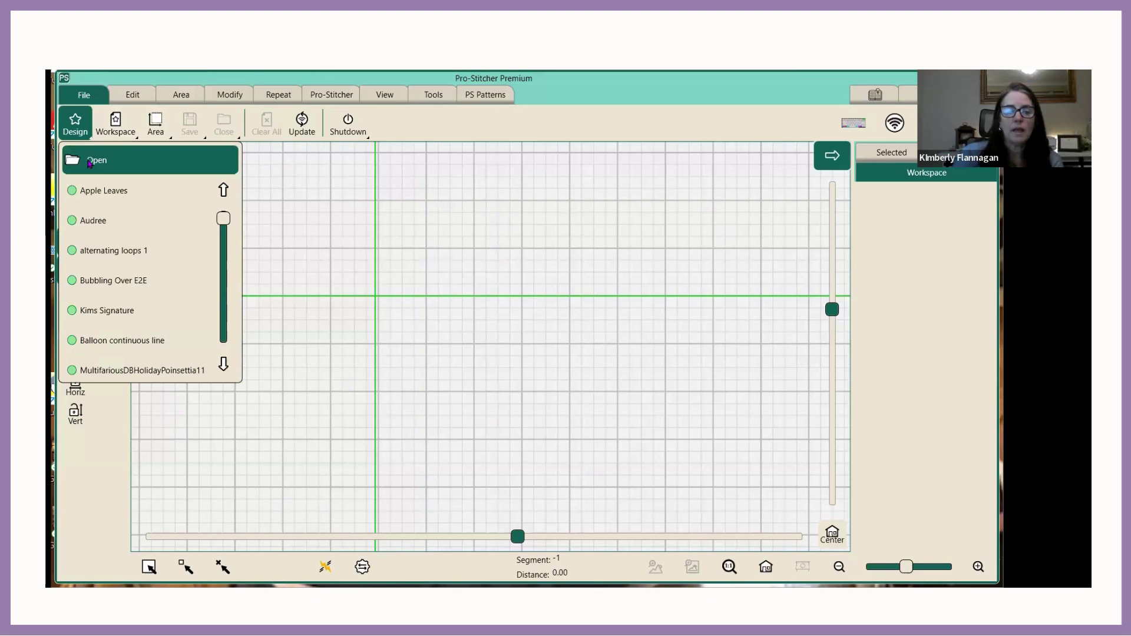
left_click(89, 161)
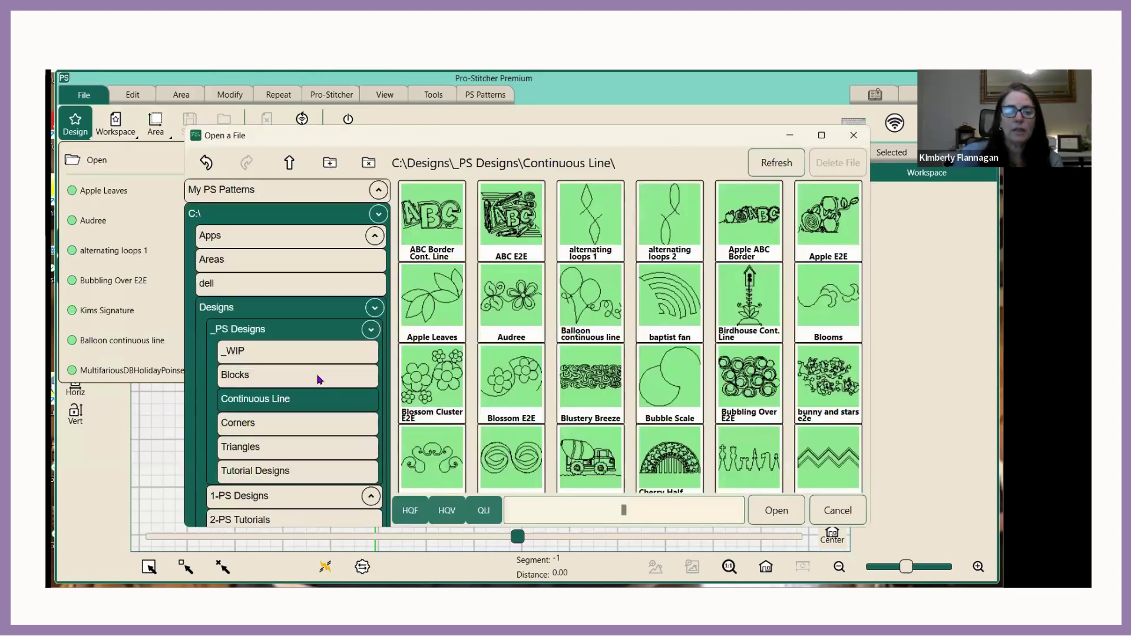
left_click(299, 375)
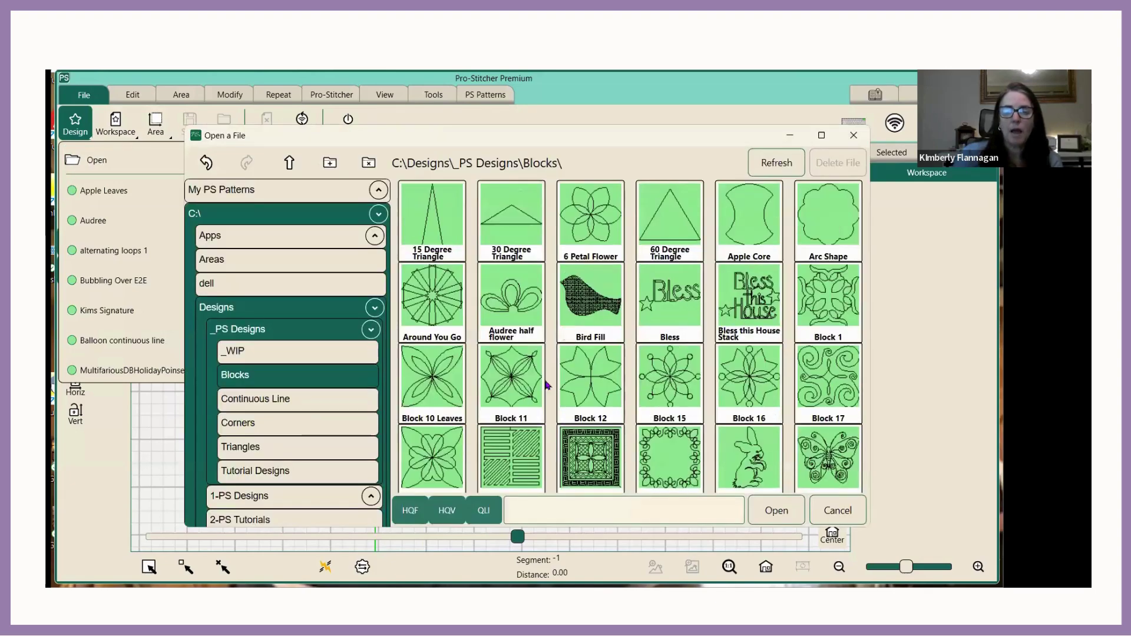
left_click(601, 376)
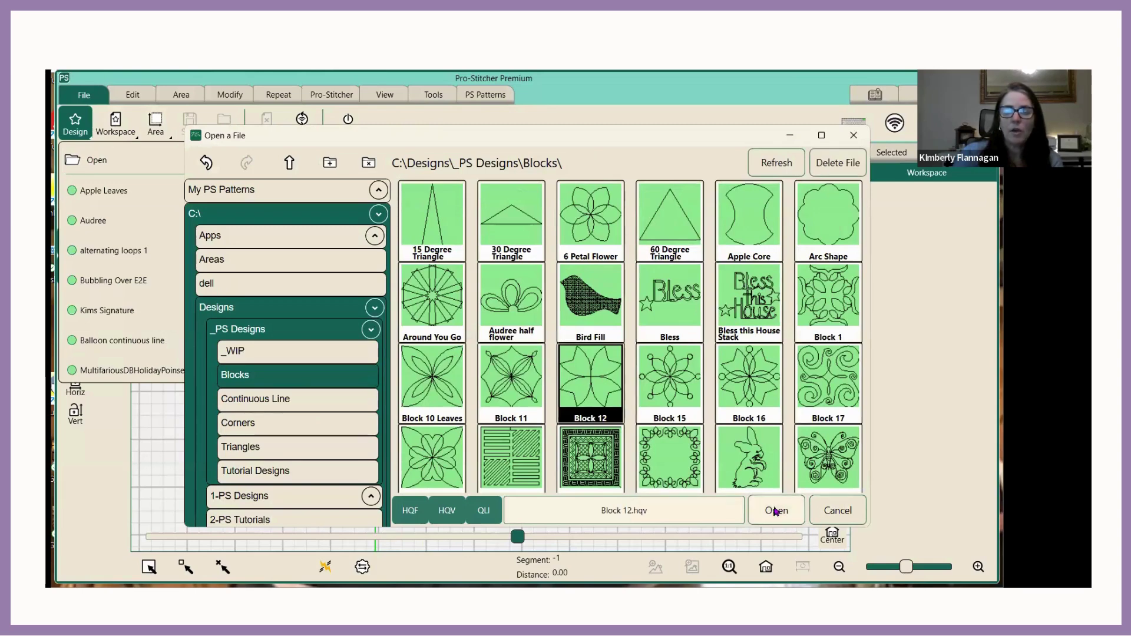
left_click(775, 512)
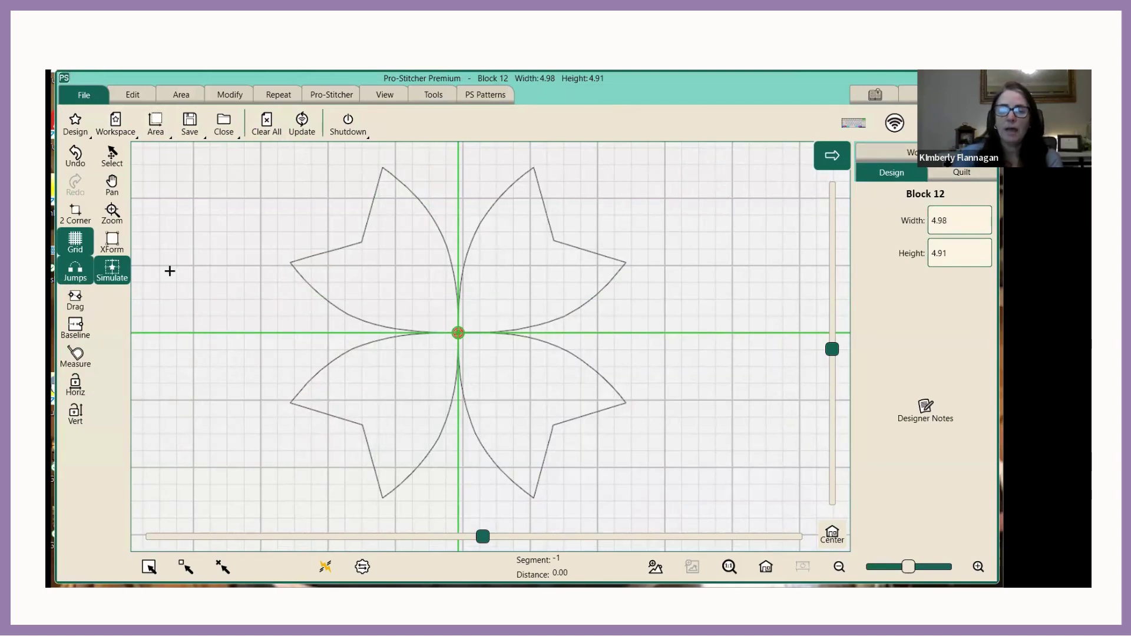
Browse the available design folders, including _WIP under _PS Designs, and leave without opening a design.
scroll(170, 271, "down", 1)
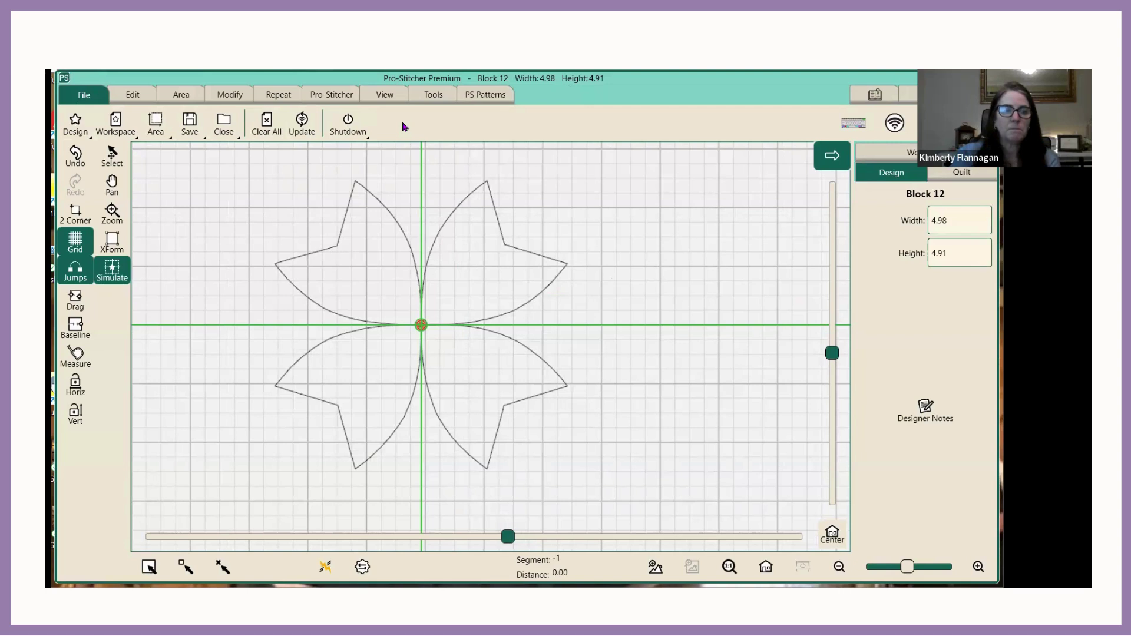
left_click(78, 125)
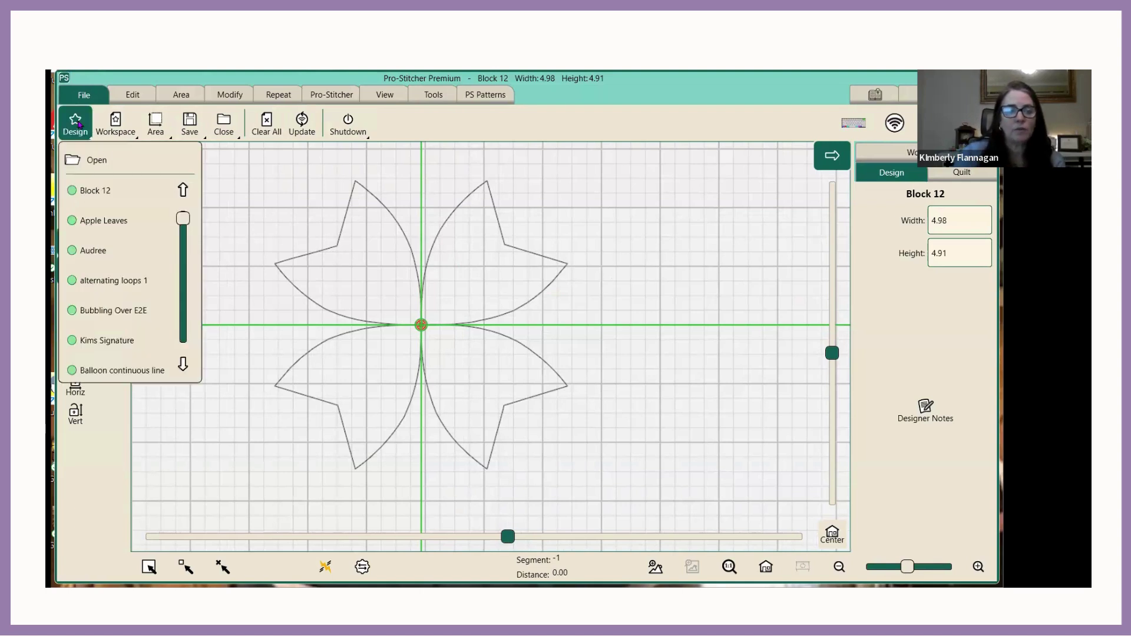
left_click(102, 161)
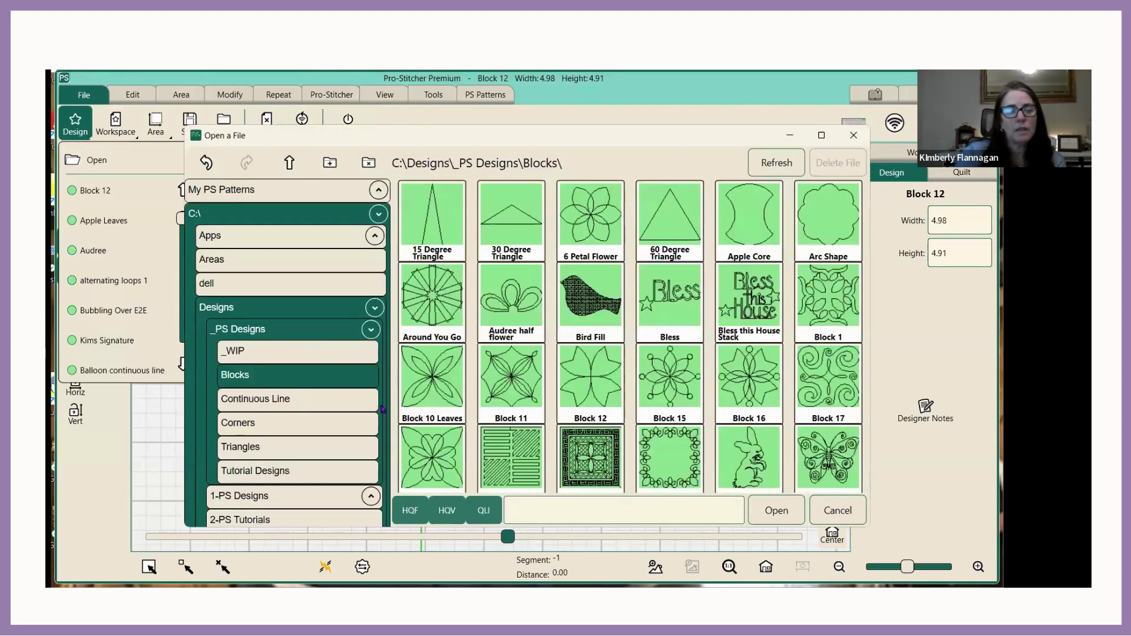
scroll(291, 352, "down", 3)
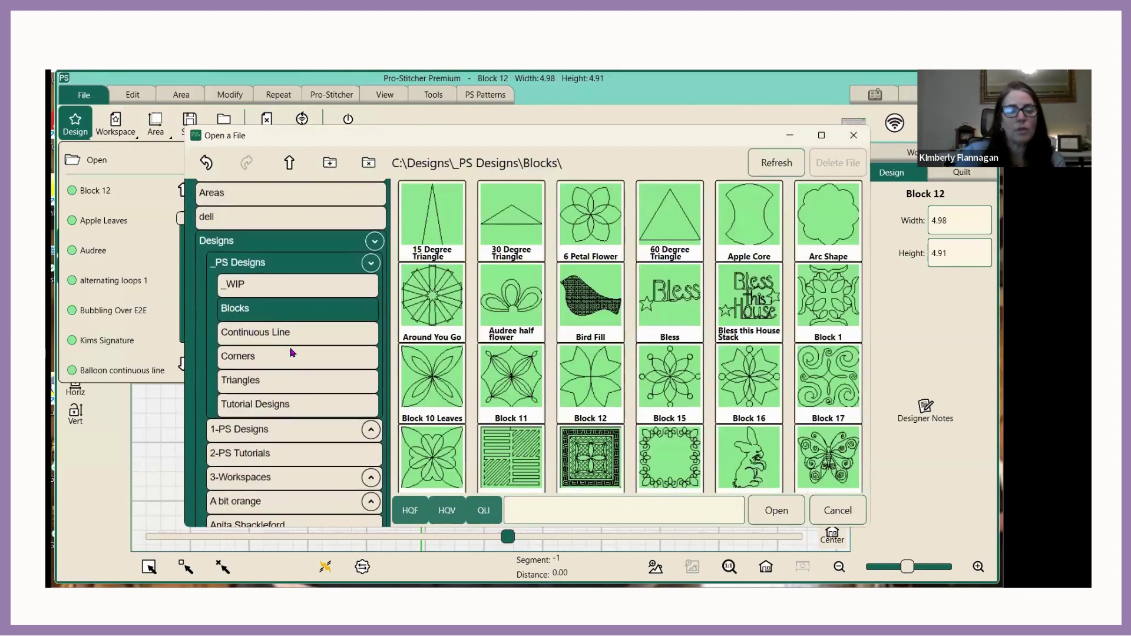
scroll(290, 353, "down", 2)
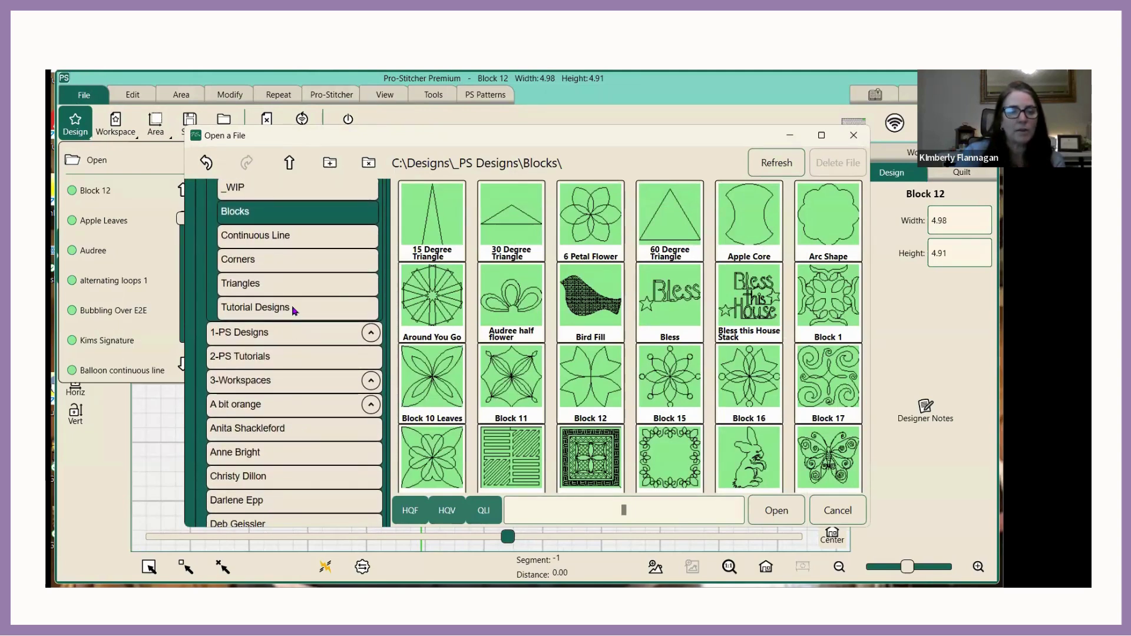
scroll(293, 309, "up", 1)
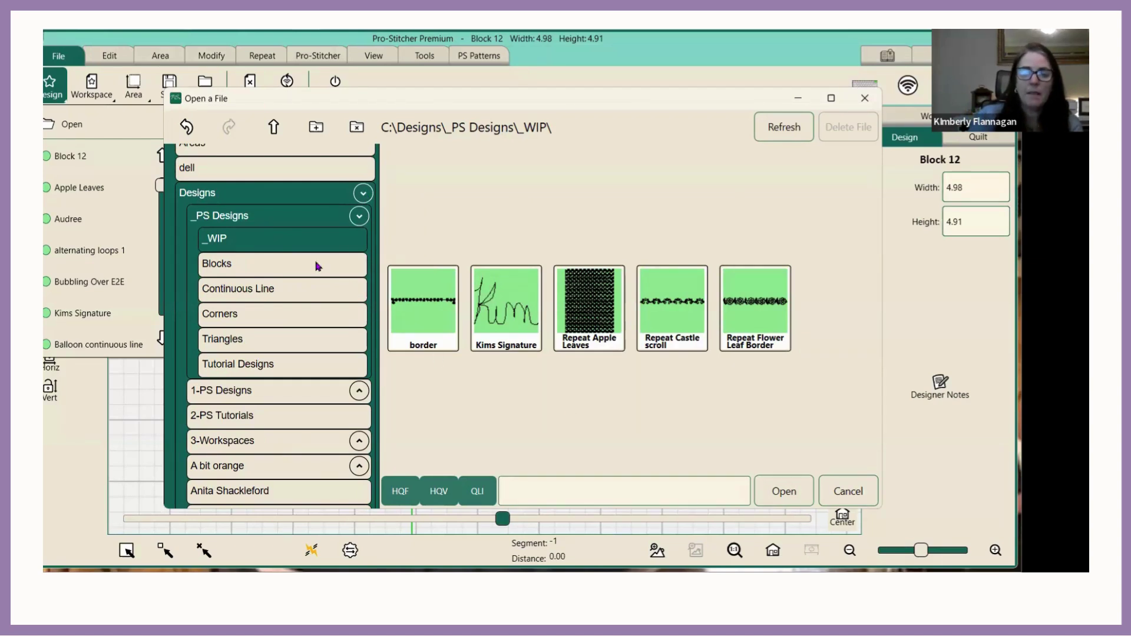
left_click(843, 487)
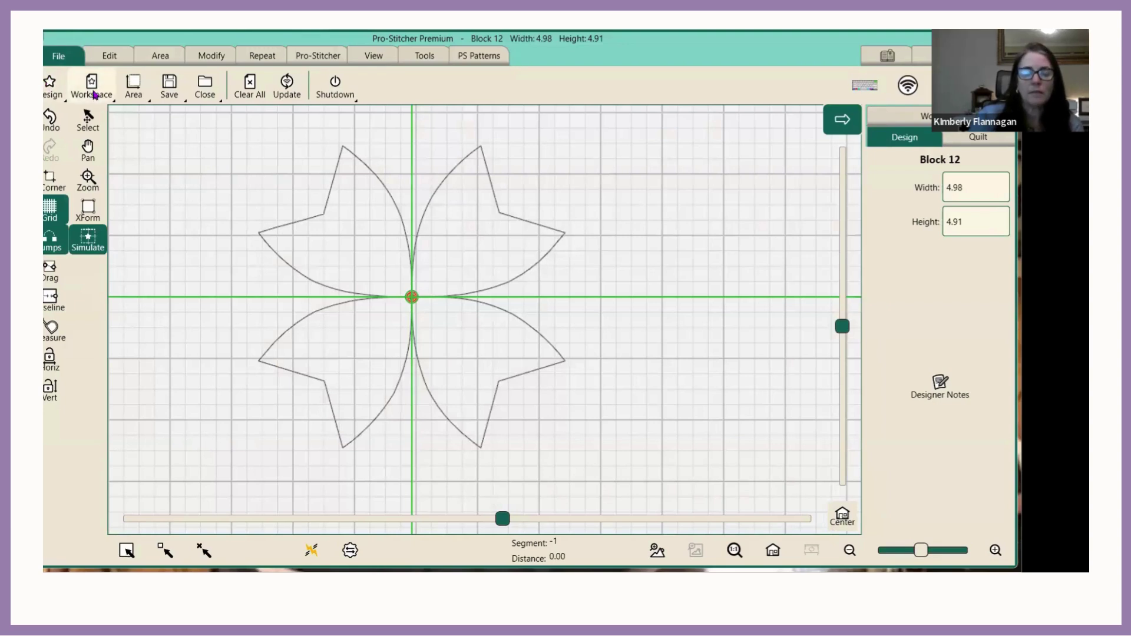
Set the simulated machine position above and to the left of Block 12 and load the Block 11 design there.
scroll(585, 259, "down", 3)
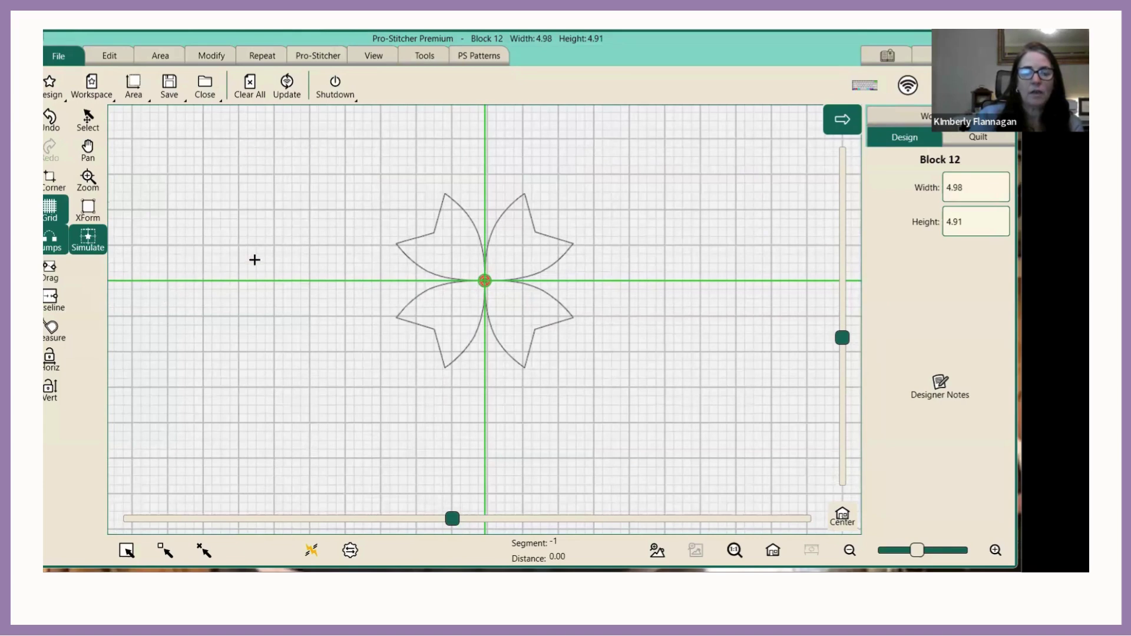
scroll(255, 260, "down", 2)
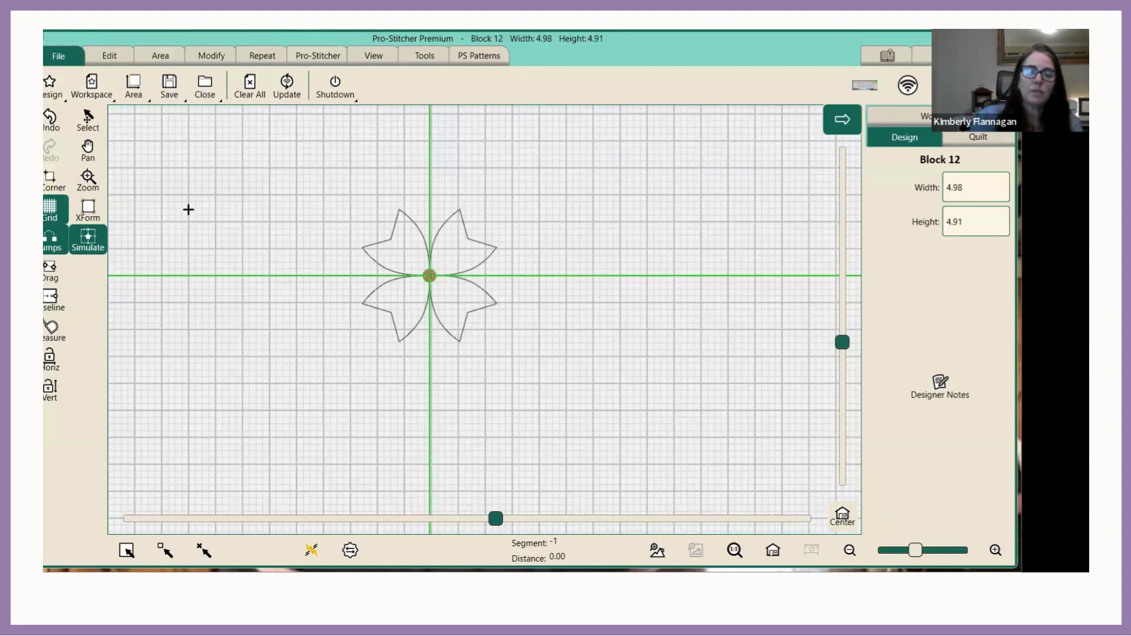
left_click(172, 198)
left_click(50, 89)
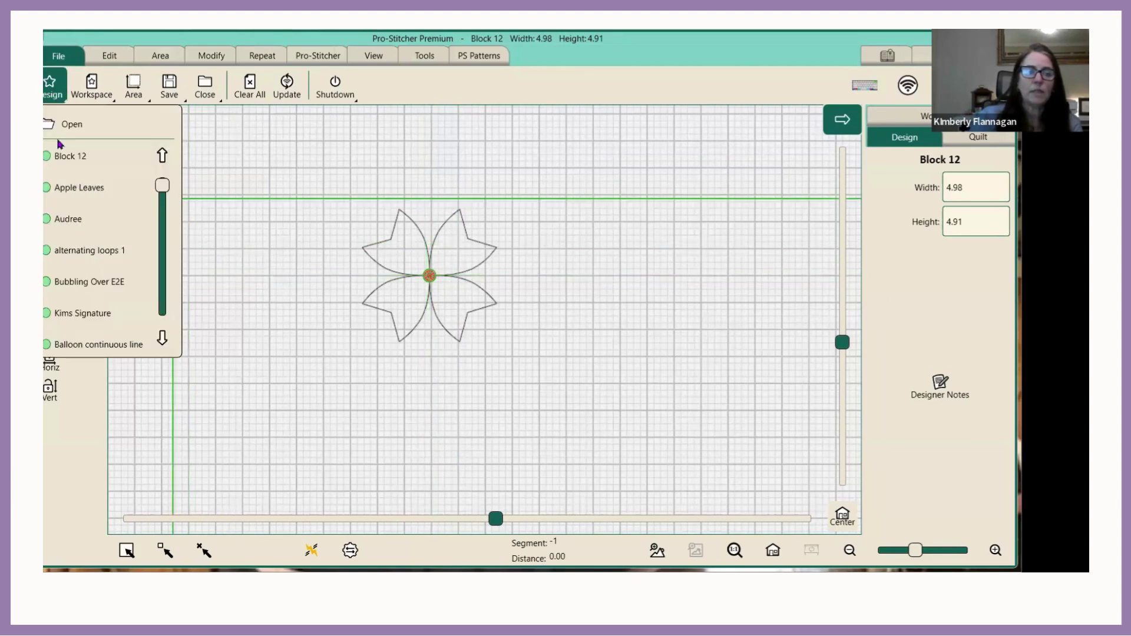
left_click(76, 125)
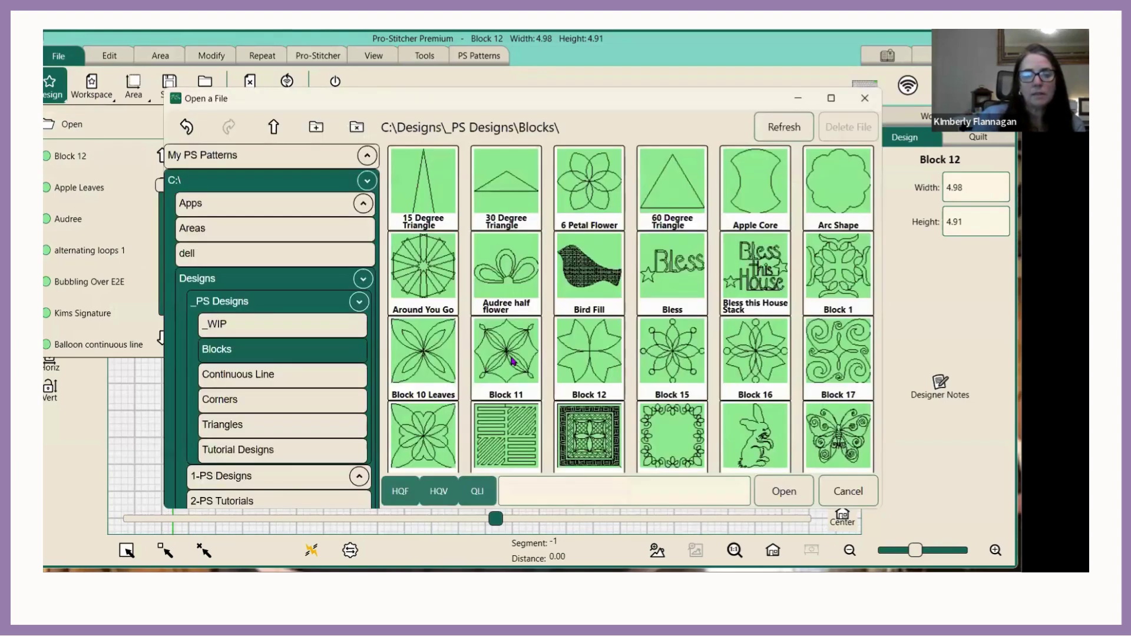
left_click(506, 354)
left_click(784, 492)
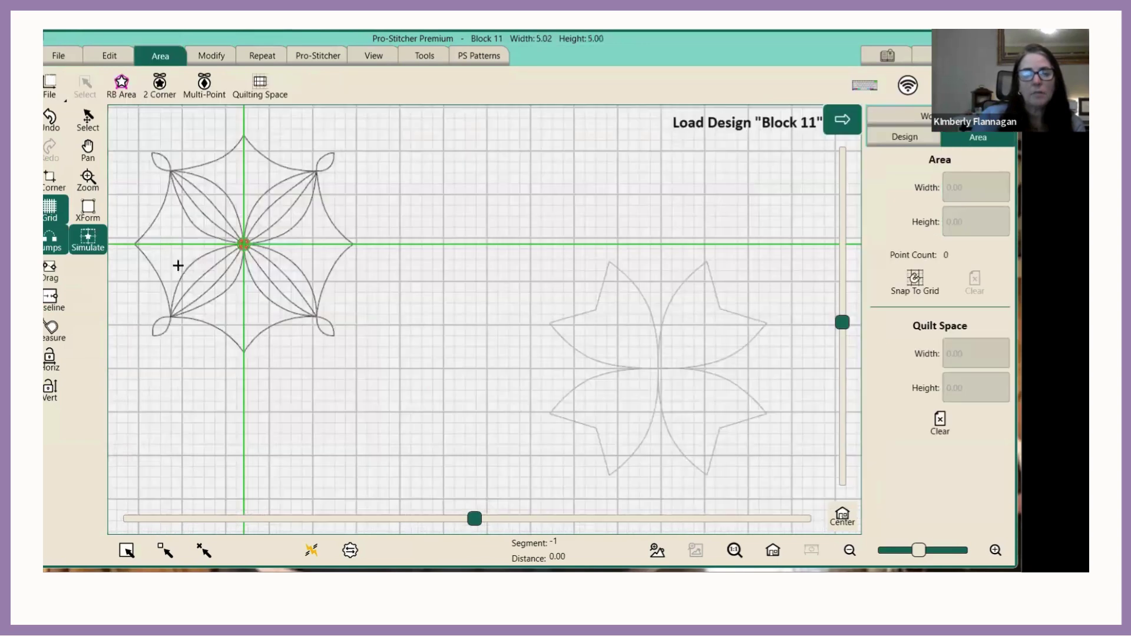
Set the simulated machine position below Block 11 and load the Bird Fill design from the _PS Designs Blocks folder.
left_click(422, 416)
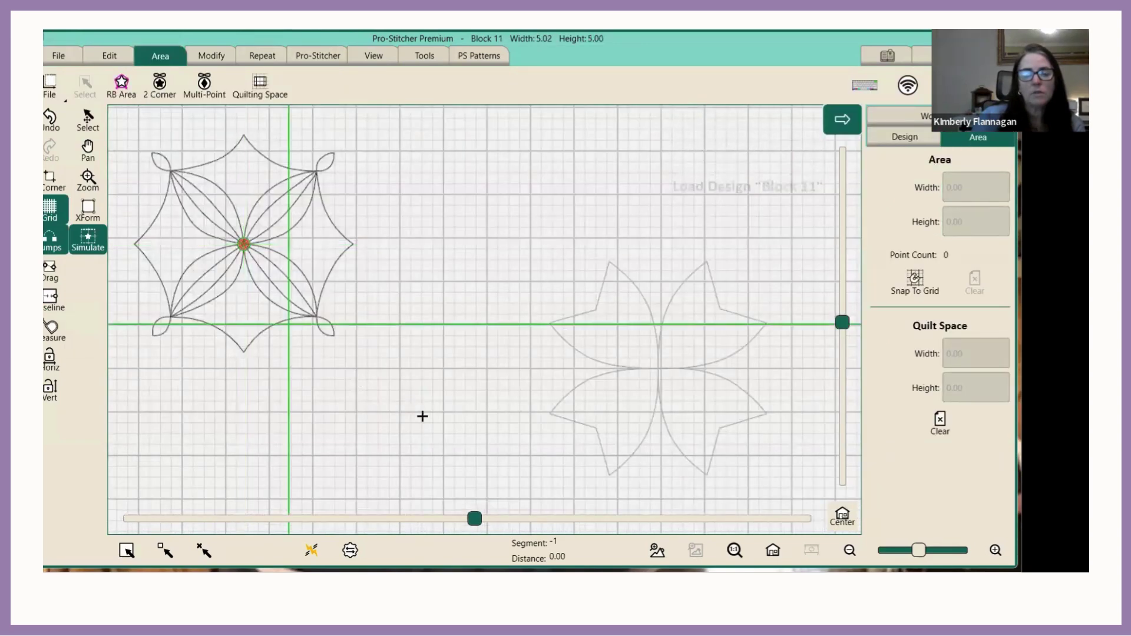
left_click(317, 480)
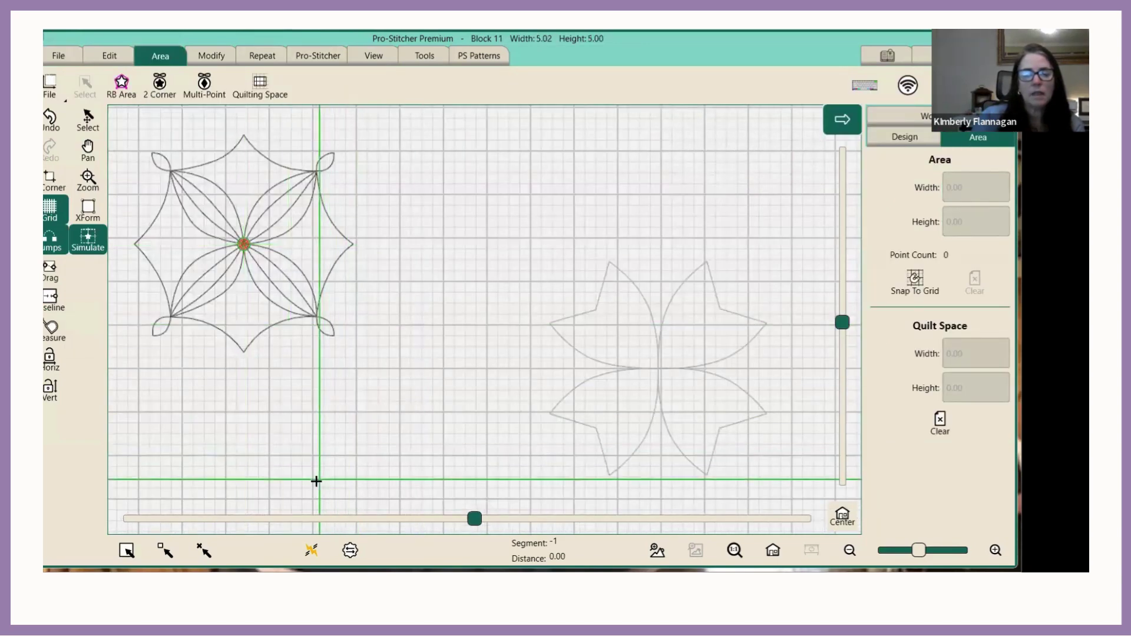
left_click(51, 56)
left_click(50, 85)
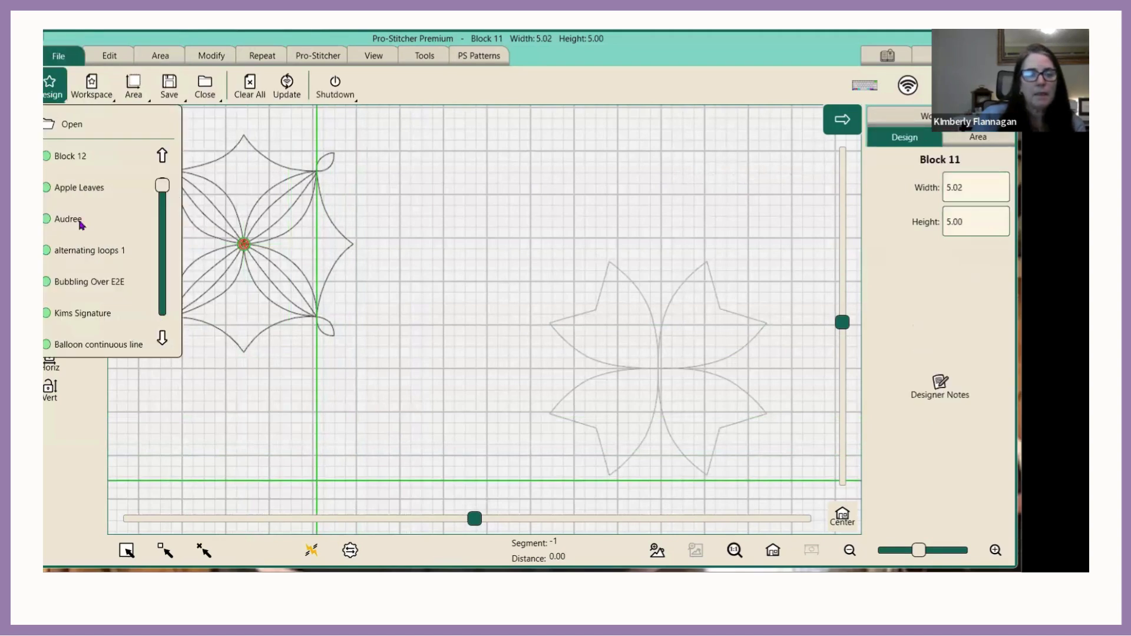
left_click(94, 130)
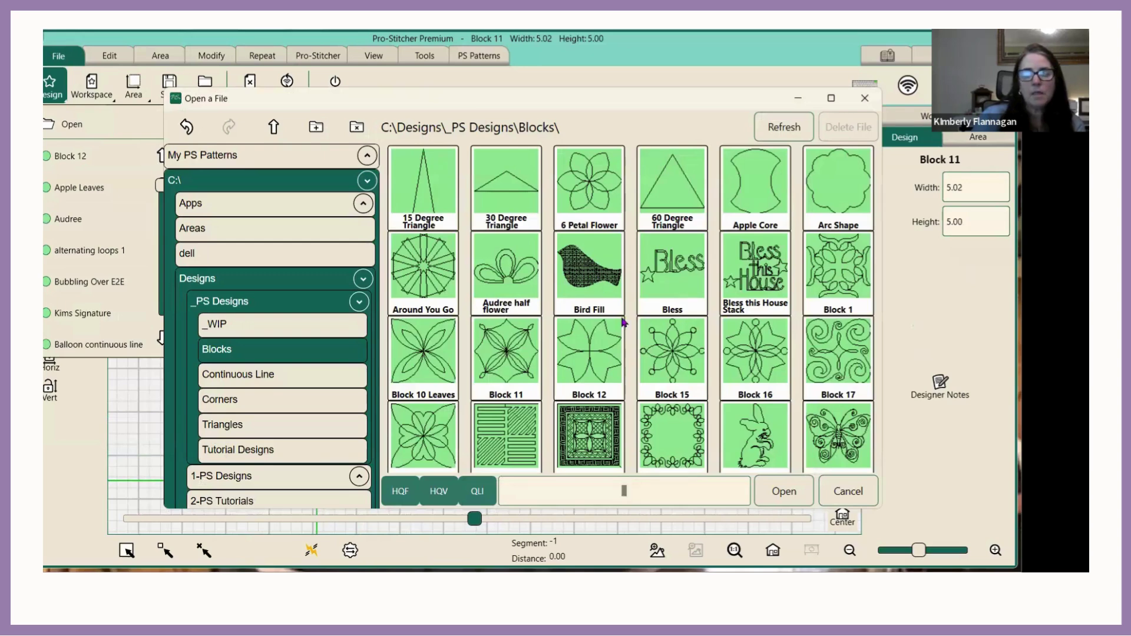
left_click(615, 307)
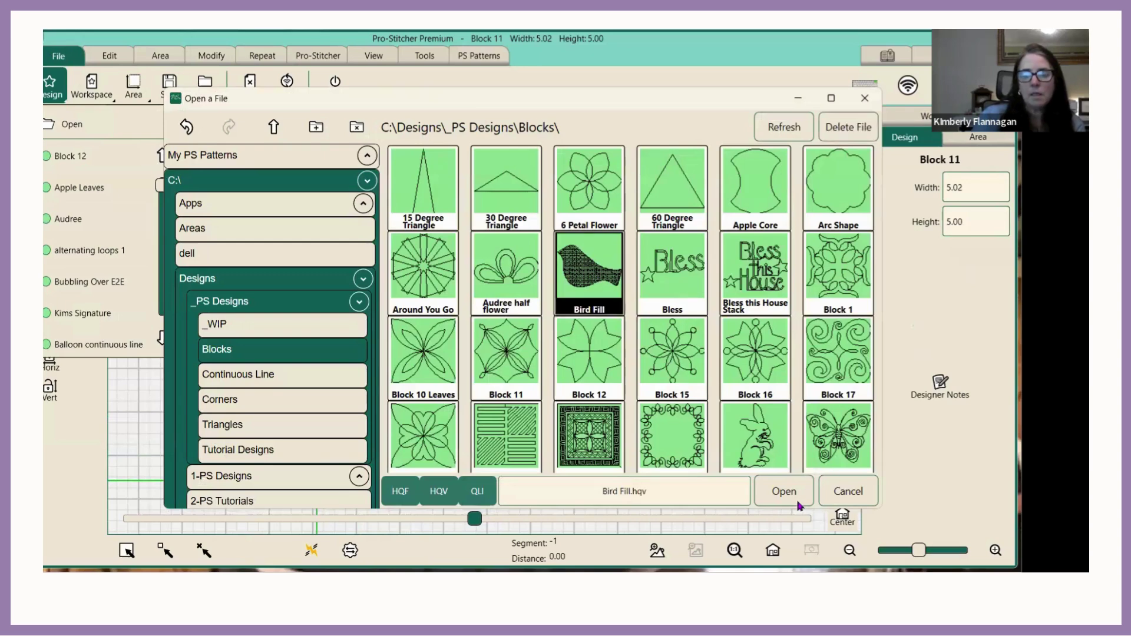
left_click(793, 501)
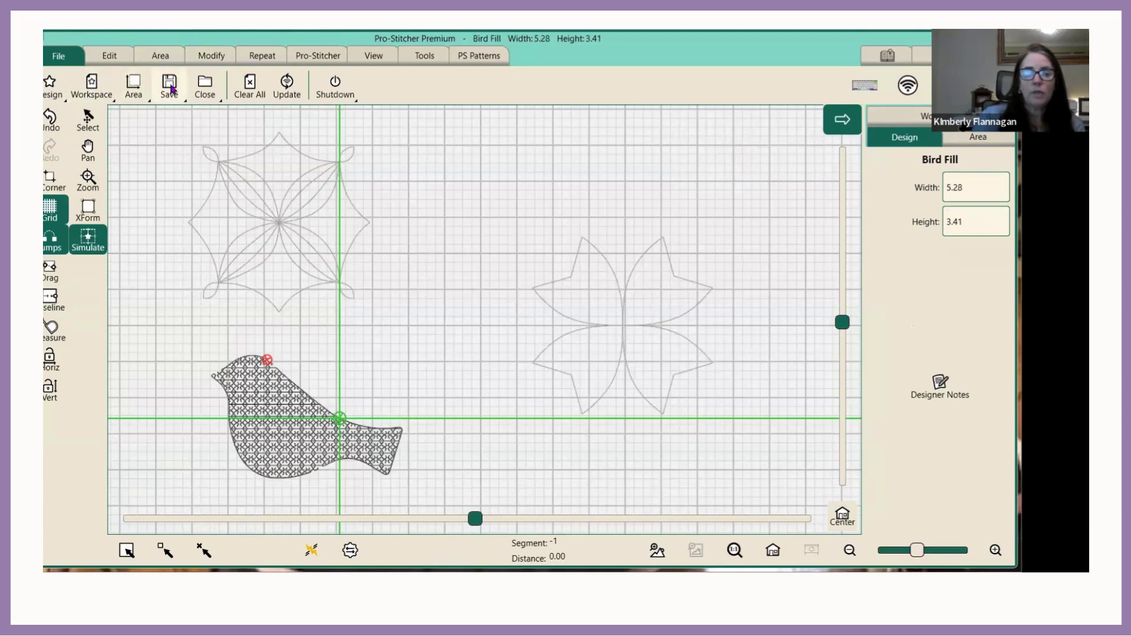
Browse the saved workspaces in the C:\Designs folder and leave without opening one.
left_click(101, 91)
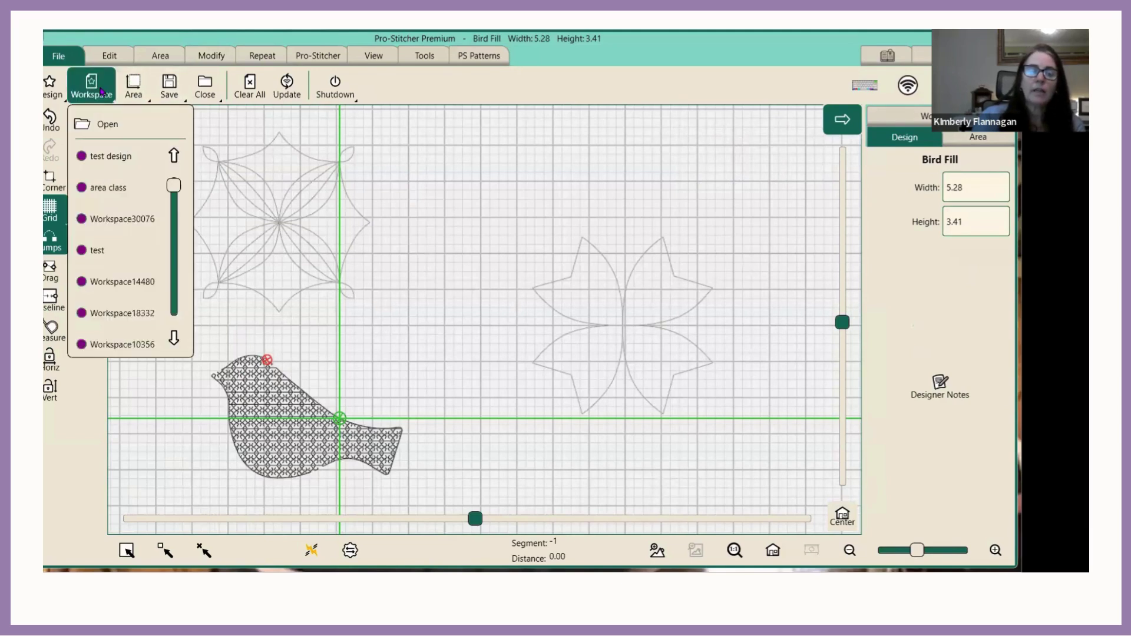
left_click(112, 126)
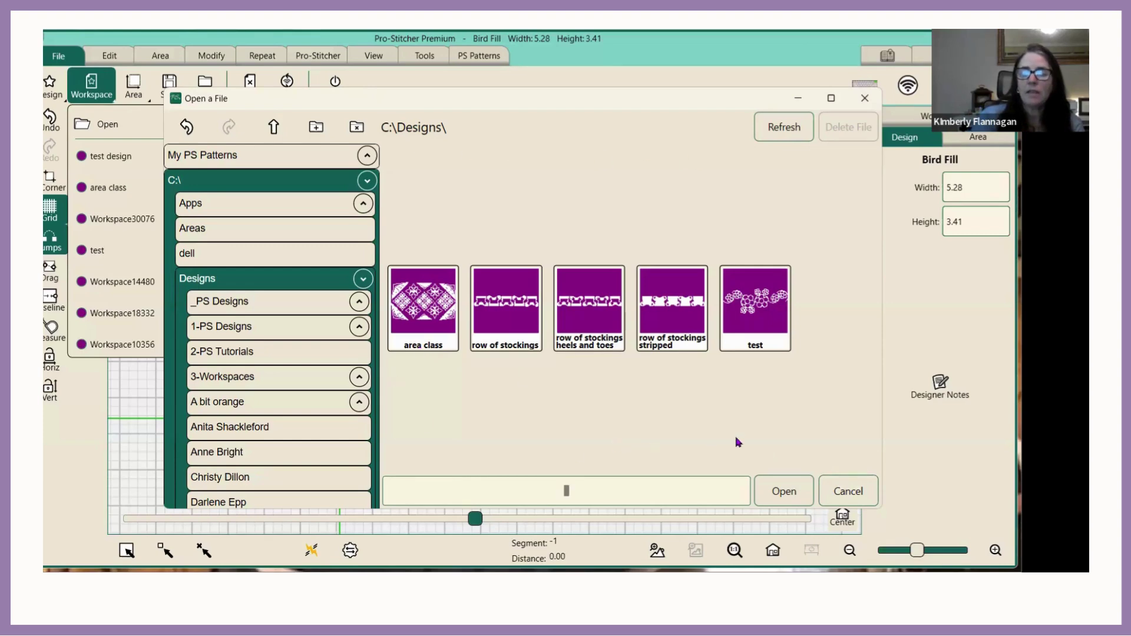
left_click(848, 491)
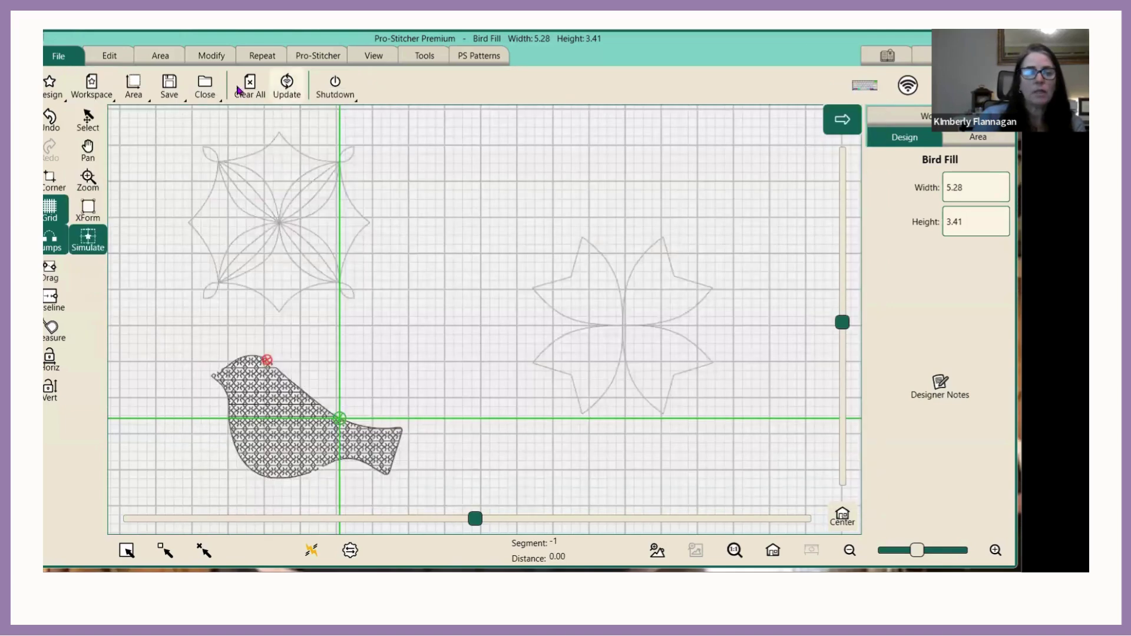
Clear all designs and open the saved workspace "row of stockings stripped" from C:\Designs.
left_click(248, 85)
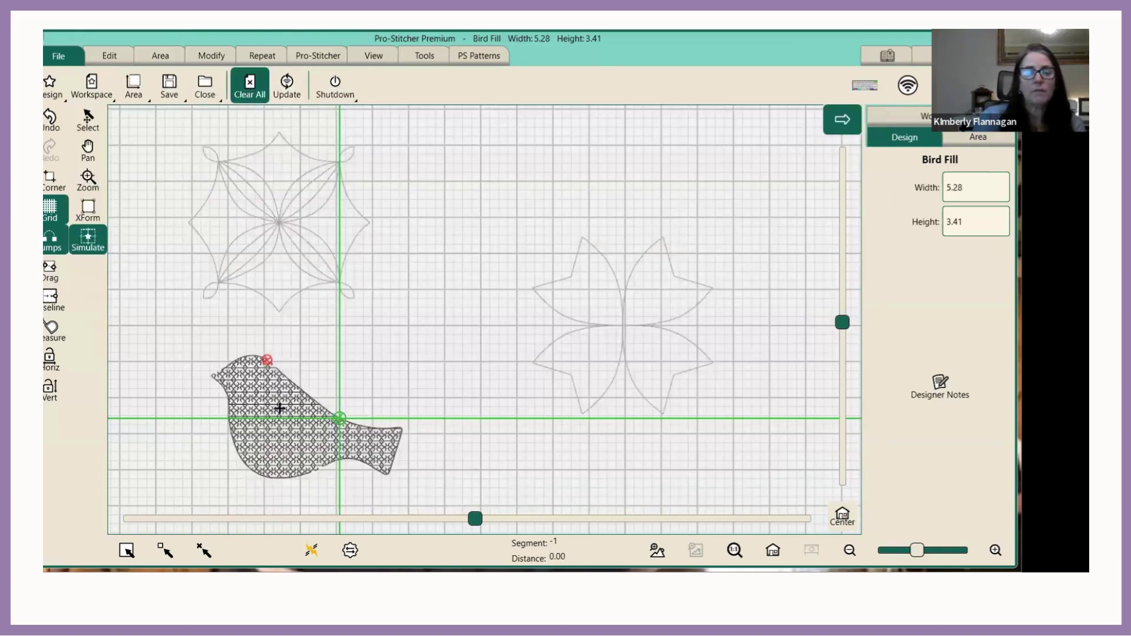
left_click(90, 85)
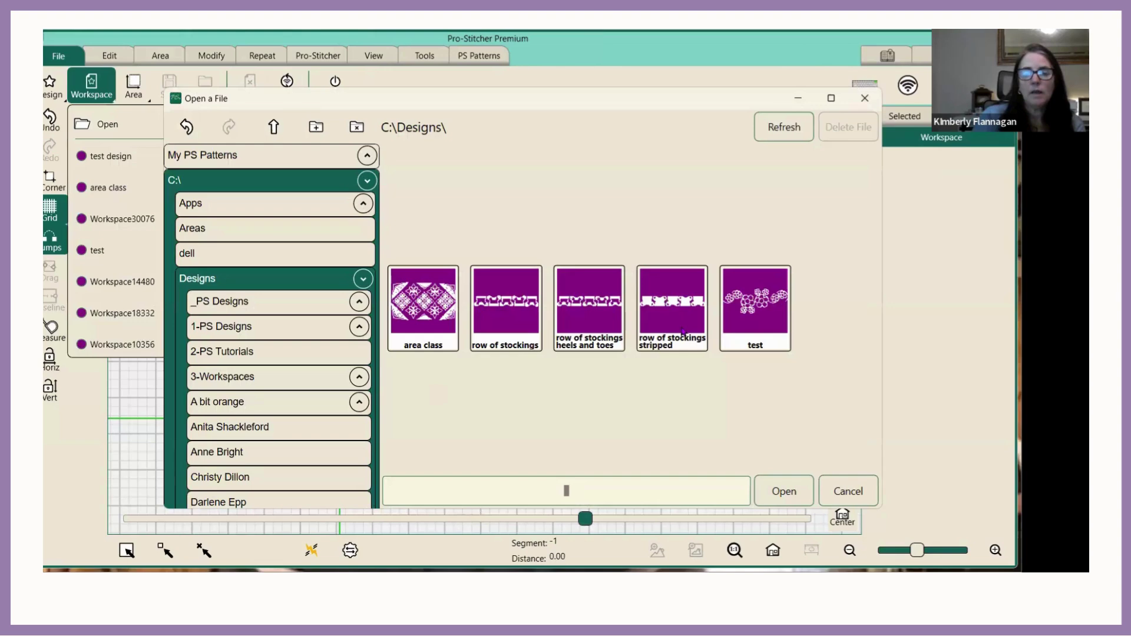
left_click(673, 308)
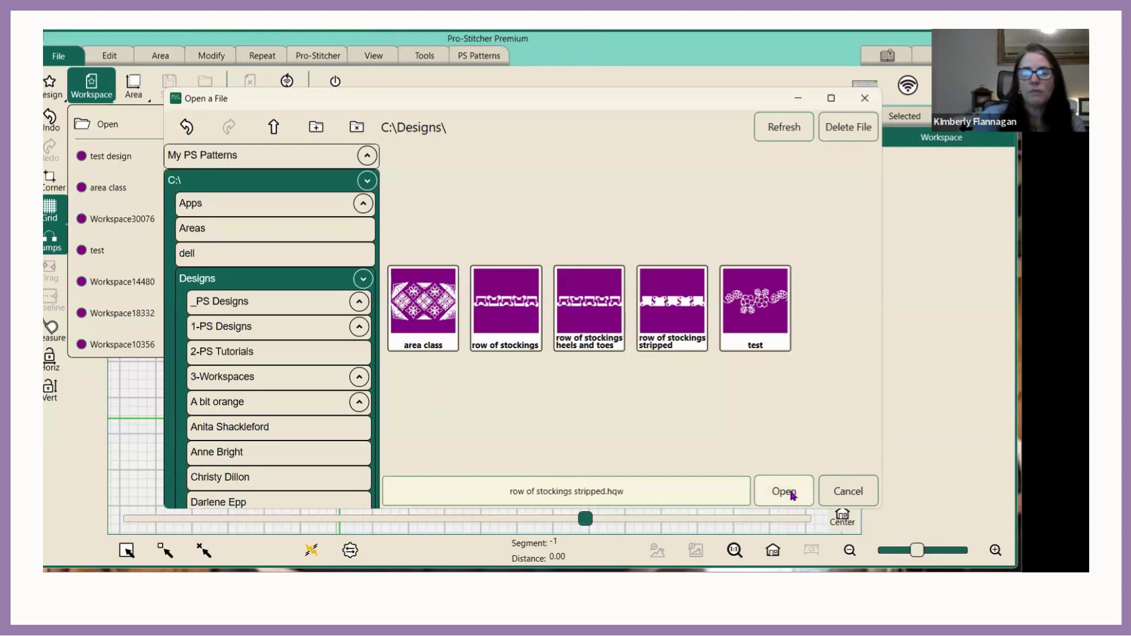
left_click(794, 495)
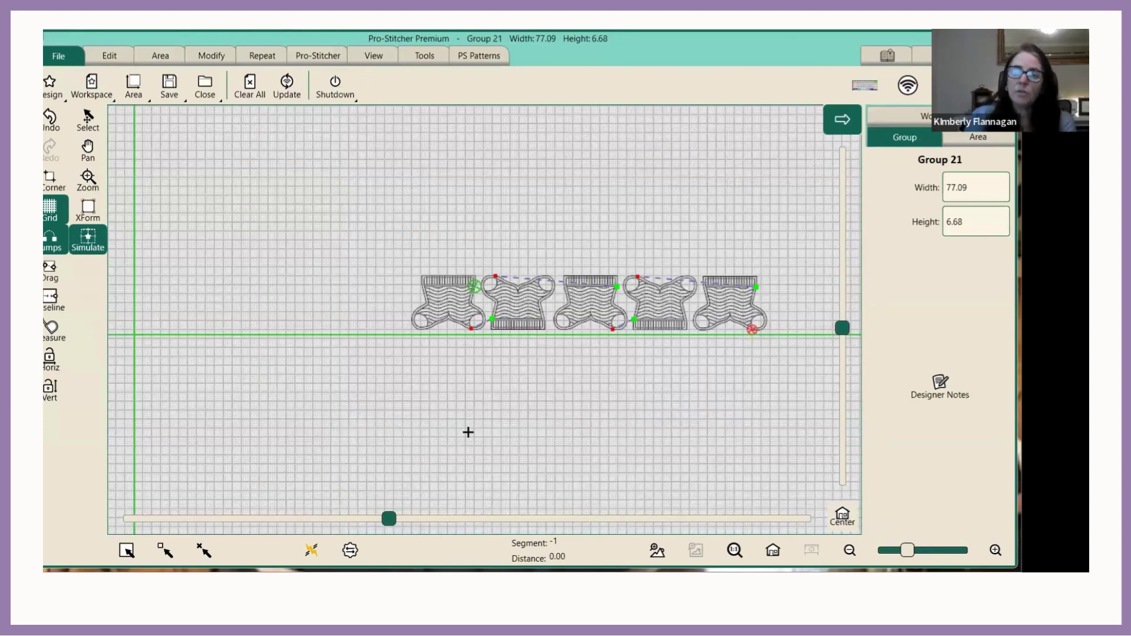
scroll(468, 431, "up", 1)
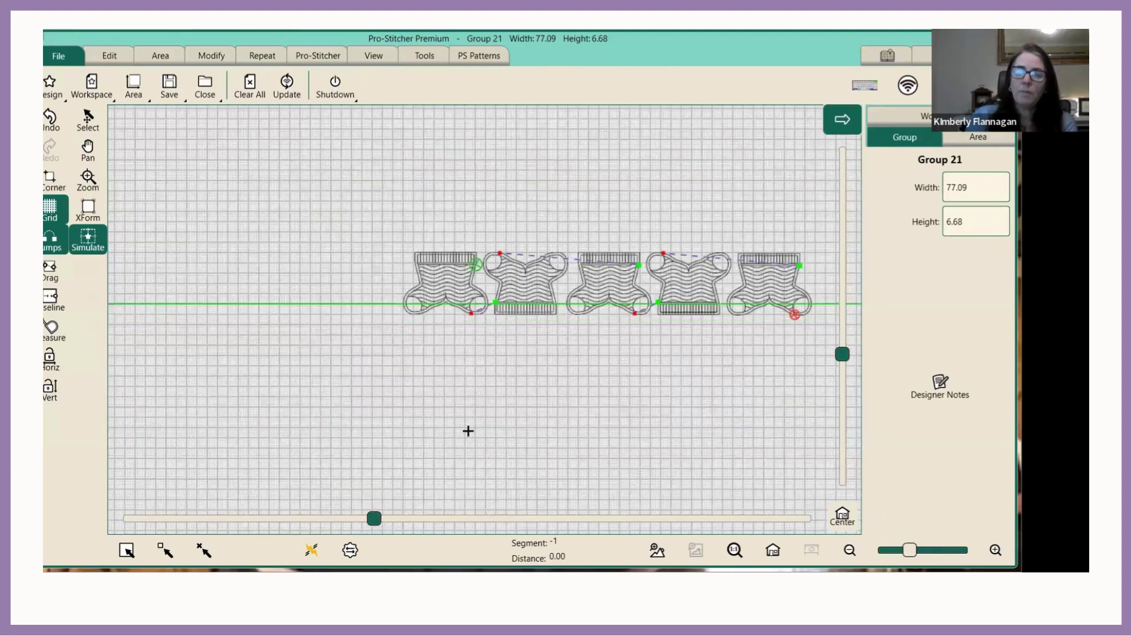
scroll(469, 431, "up", 1)
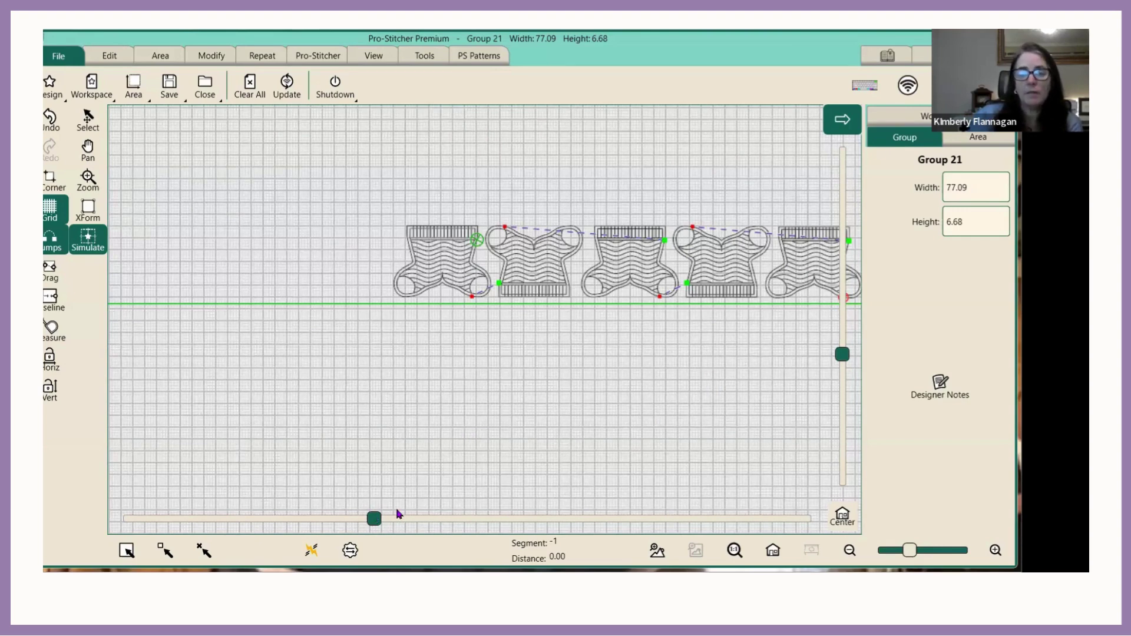
left_click_drag(398, 514, 432, 519)
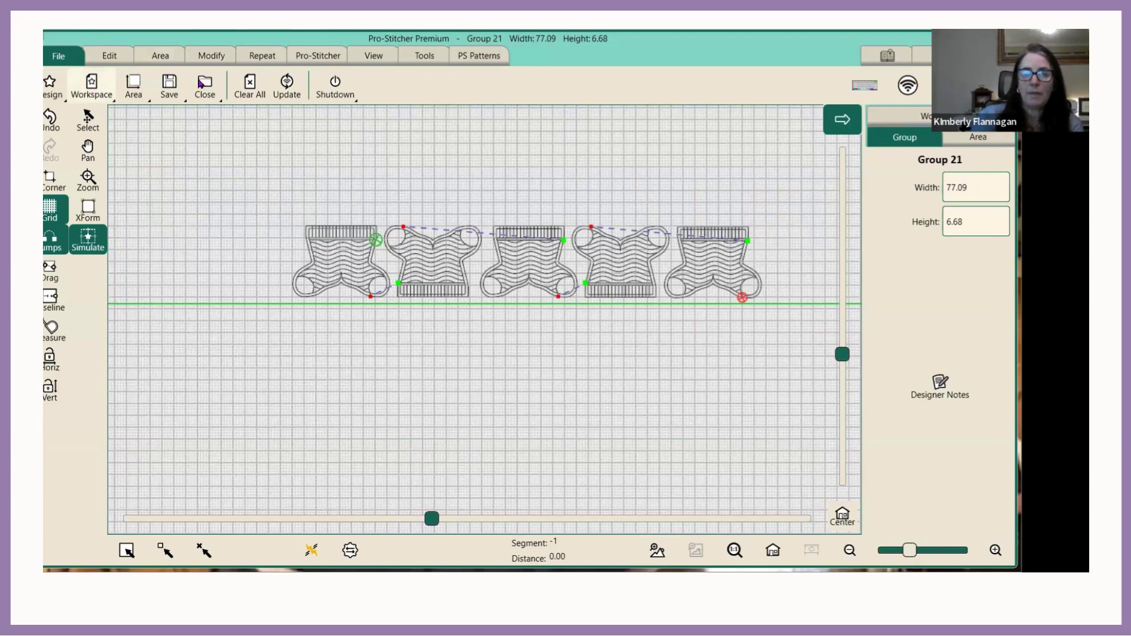
Clear the stockings from the workspace and browse the saved shapes in C:\Areas without opening one.
left_click(250, 88)
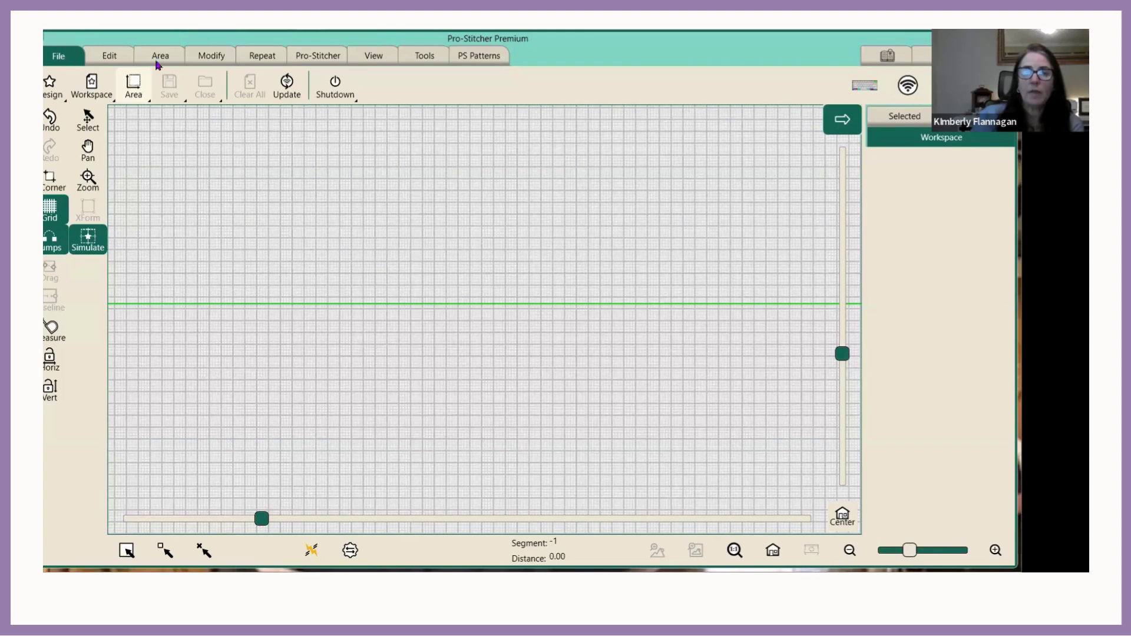
left_click(135, 88)
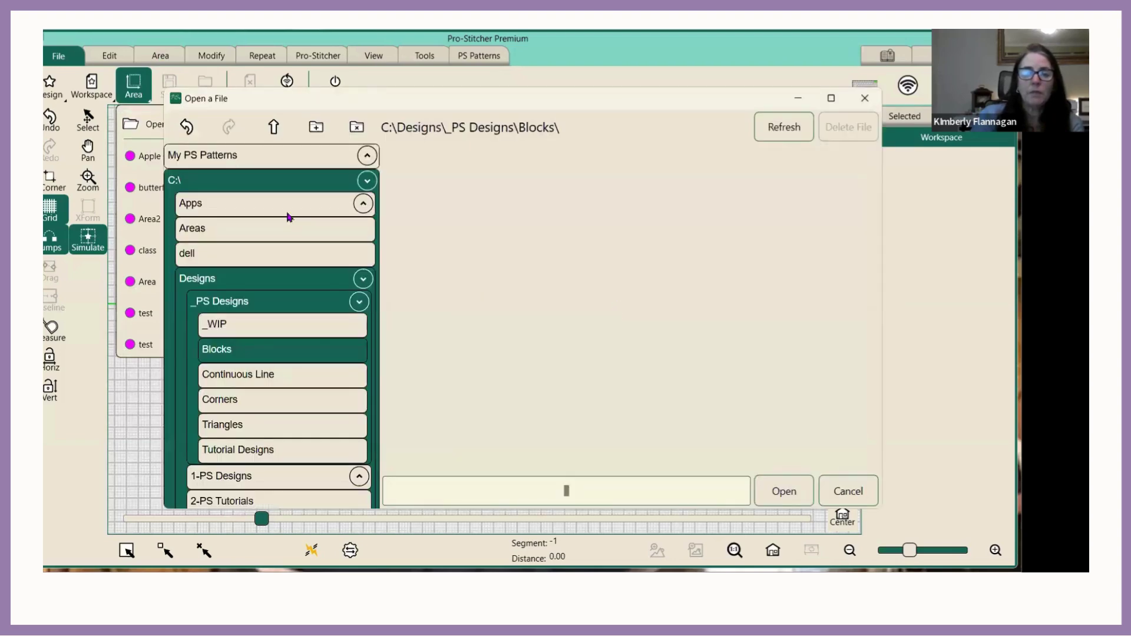
left_click(286, 228)
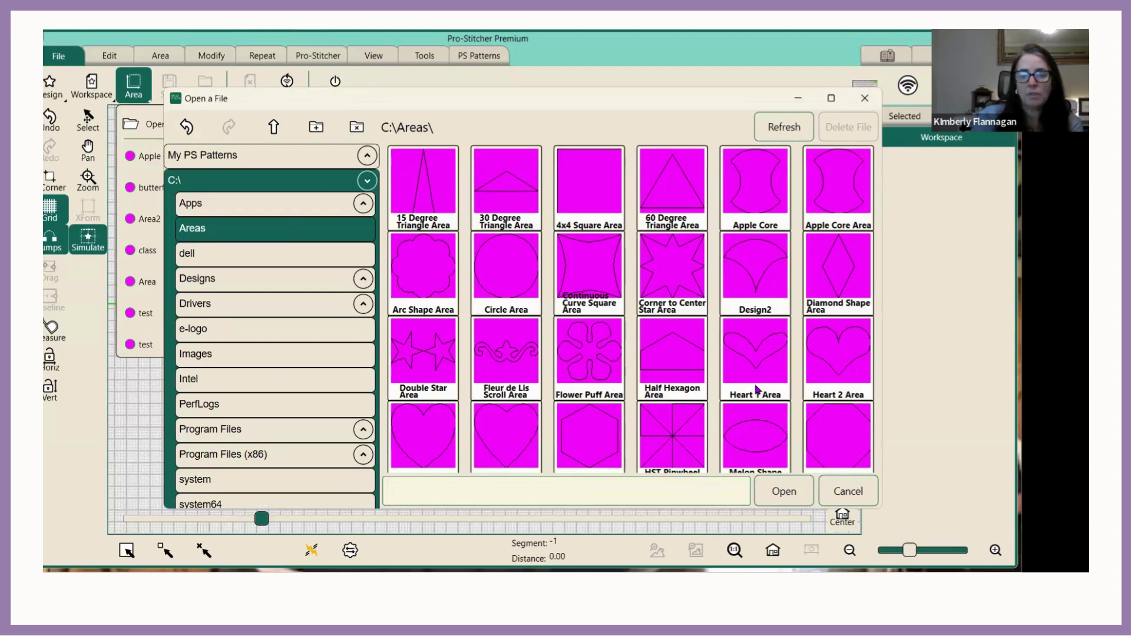
left_click(850, 493)
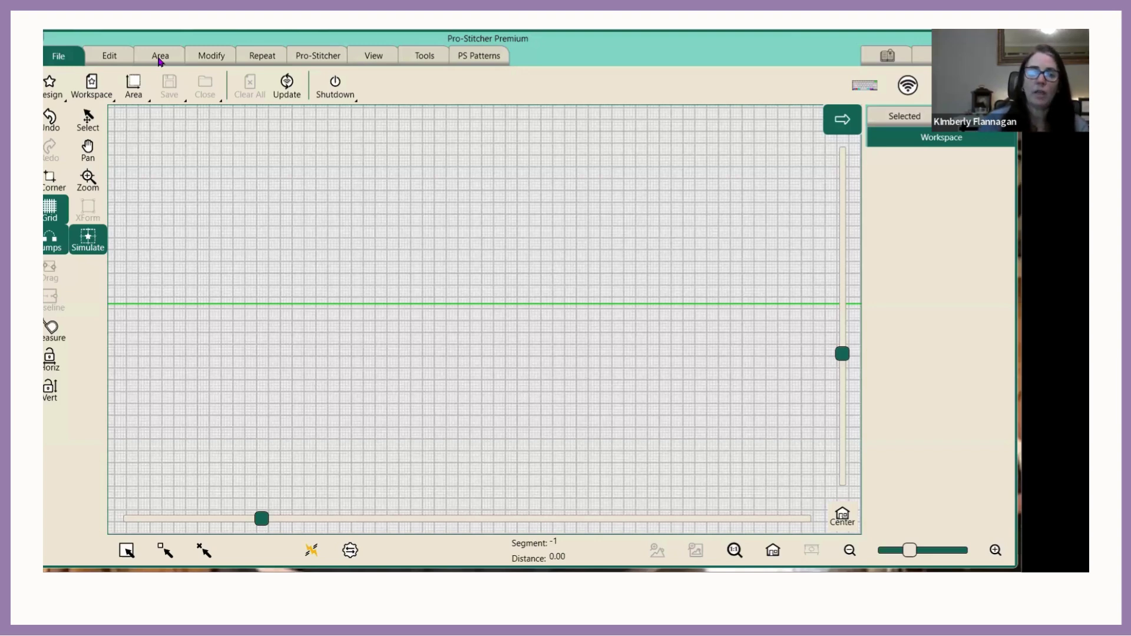
Look through the saved areas in C:\Areas and load Corner to Center Star Area.
left_click(143, 97)
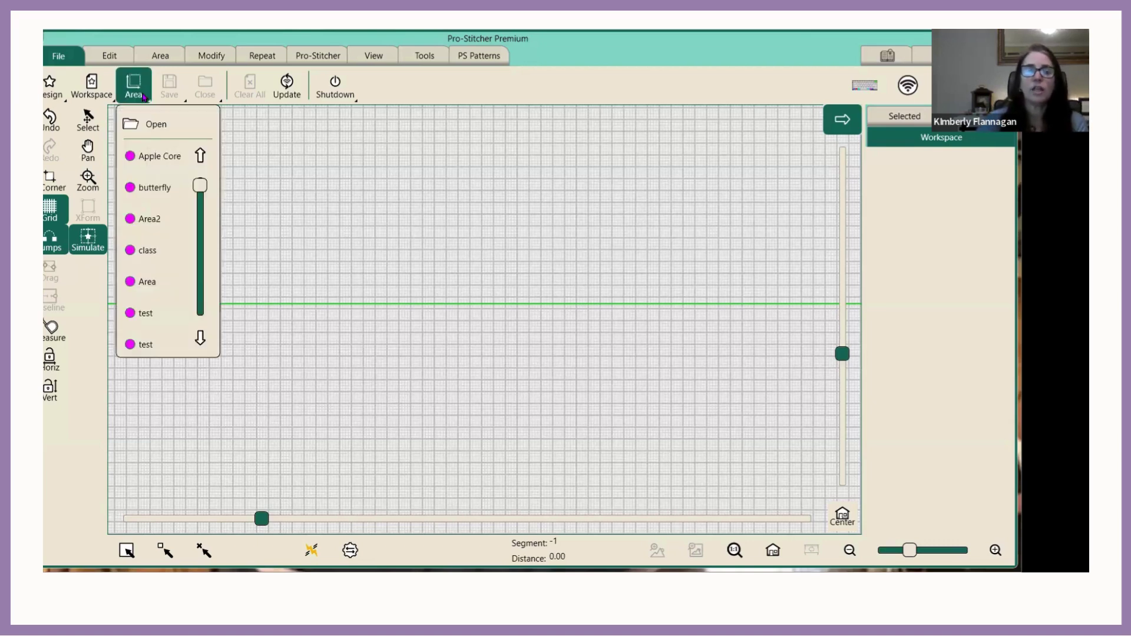
left_click(154, 124)
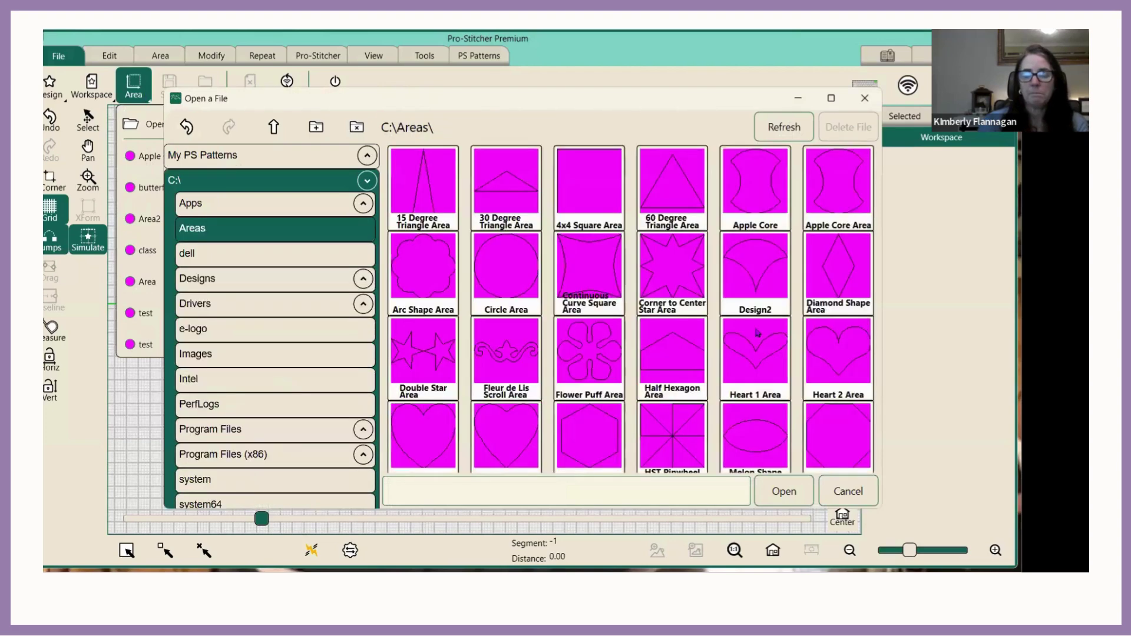
scroll(757, 333, "down", 5)
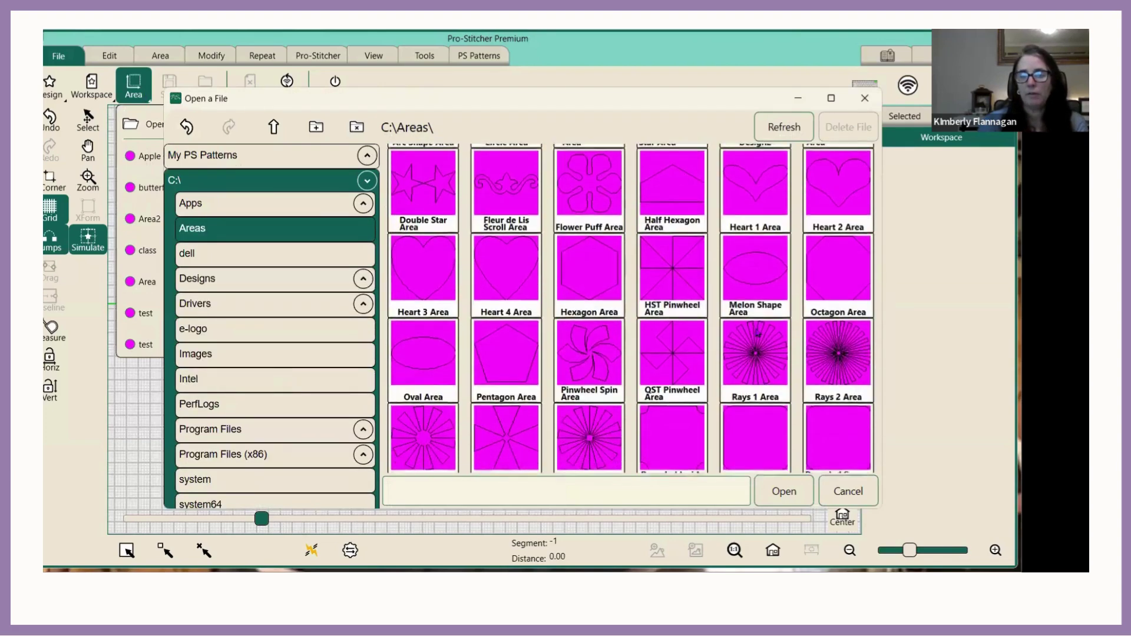
scroll(758, 333, "down", 3)
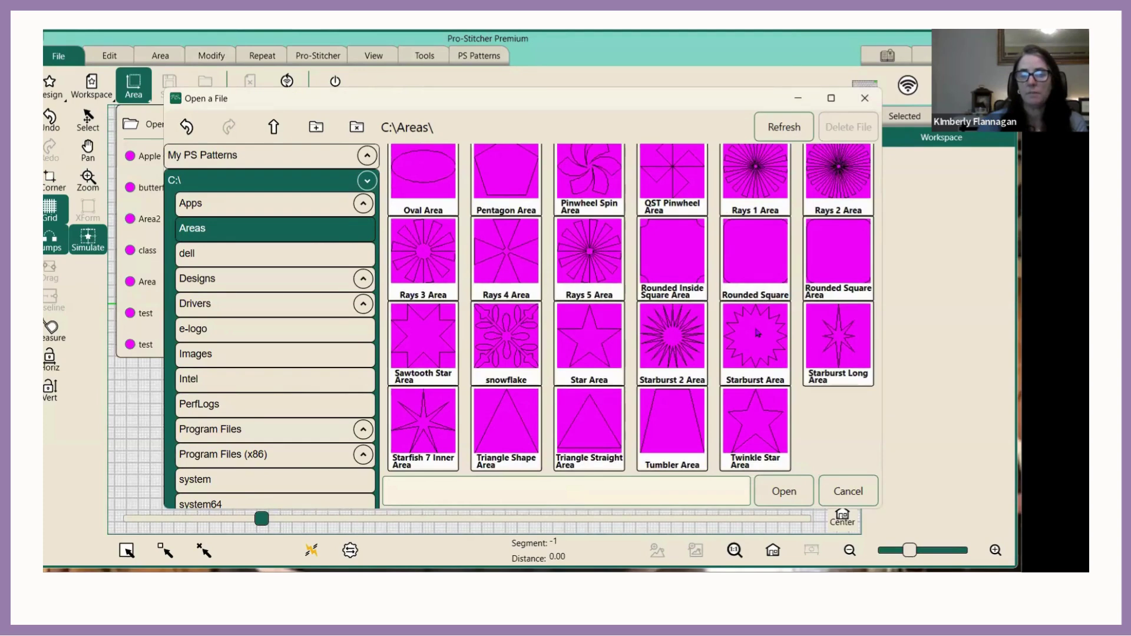
scroll(757, 333, "up", 5)
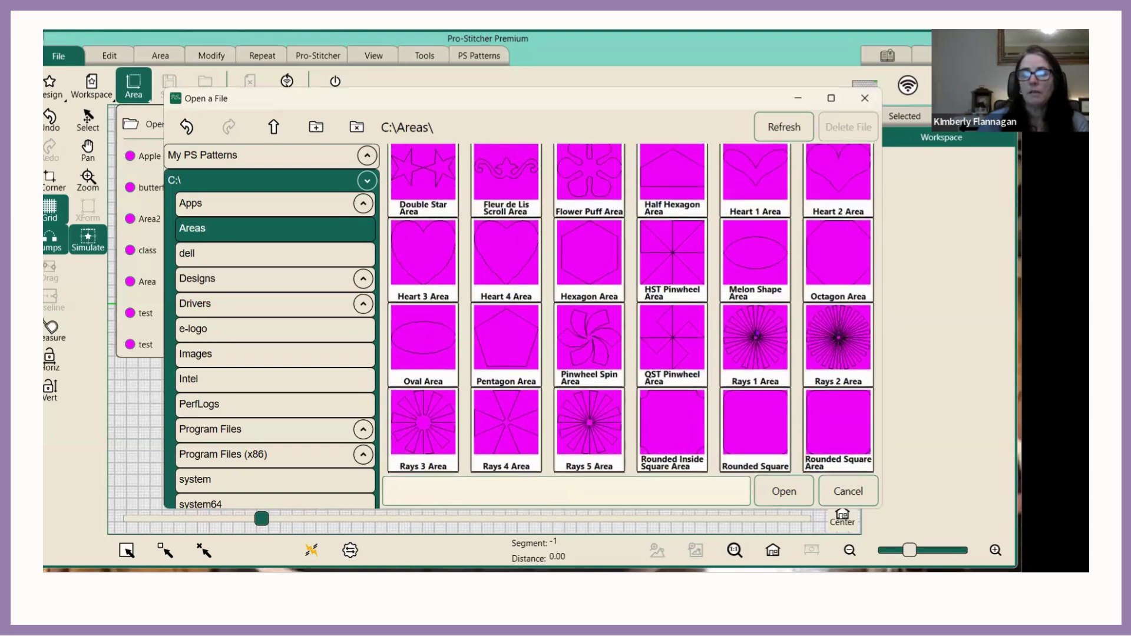
scroll(757, 332, "up", 2)
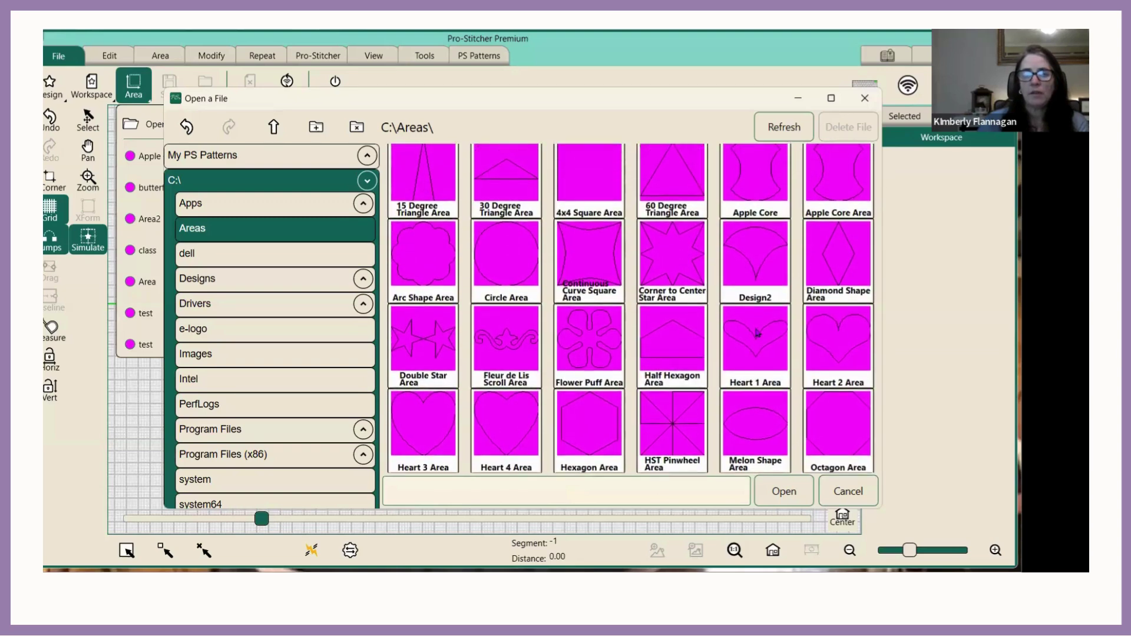
left_click(674, 265)
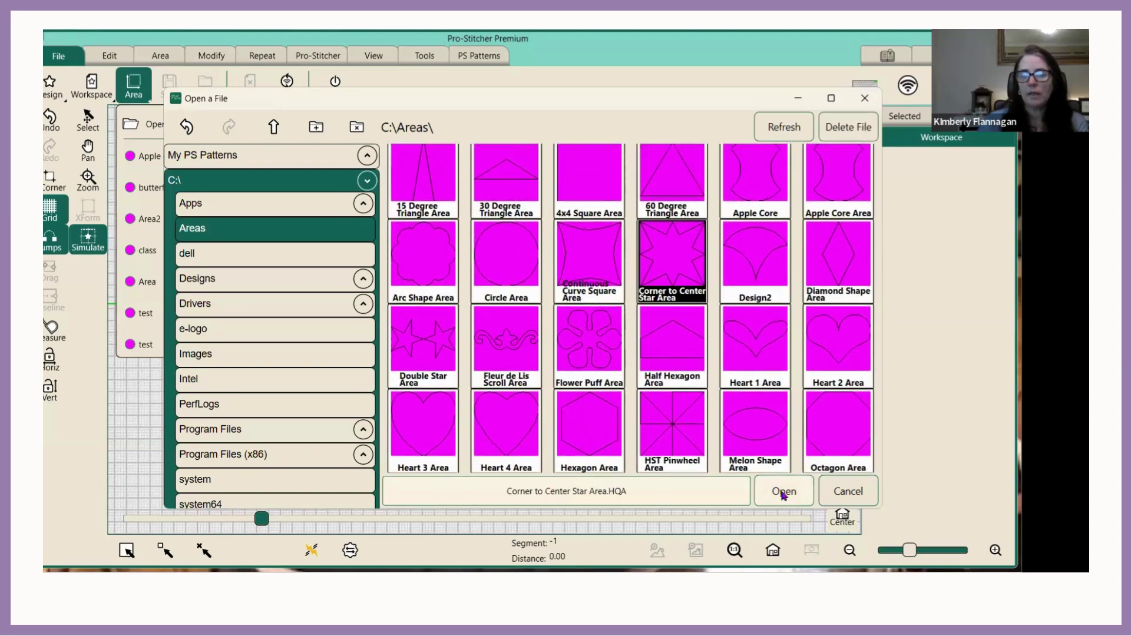
left_click(782, 493)
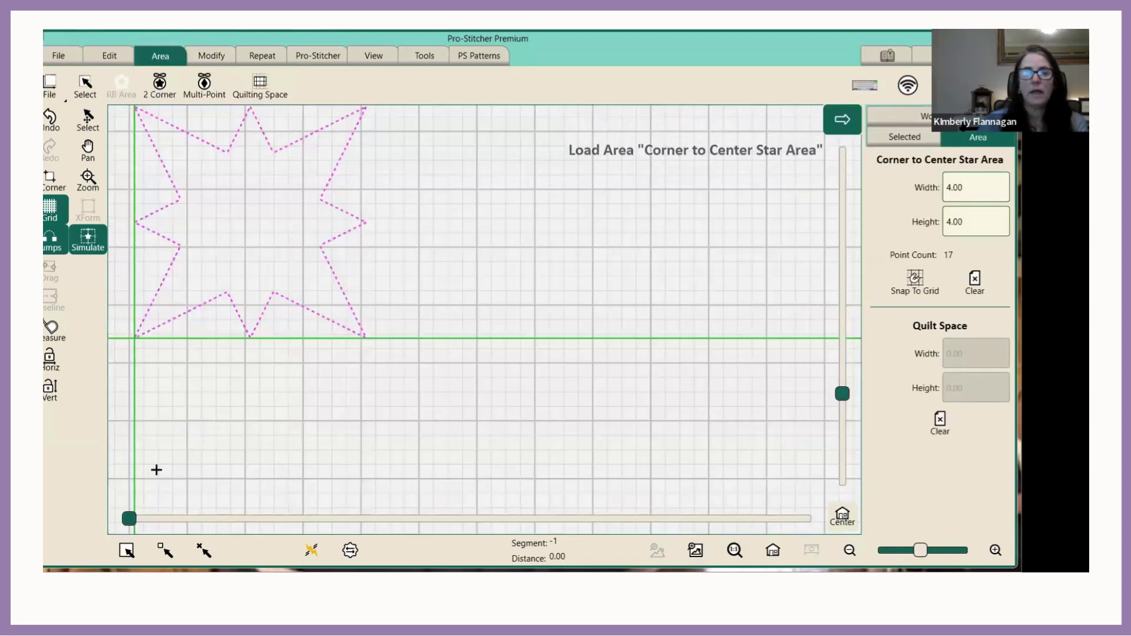
Load the recent Bird Fill design at the star area's lower-left corner, and the recent Block 12 design above and left of the star.
left_click(49, 60)
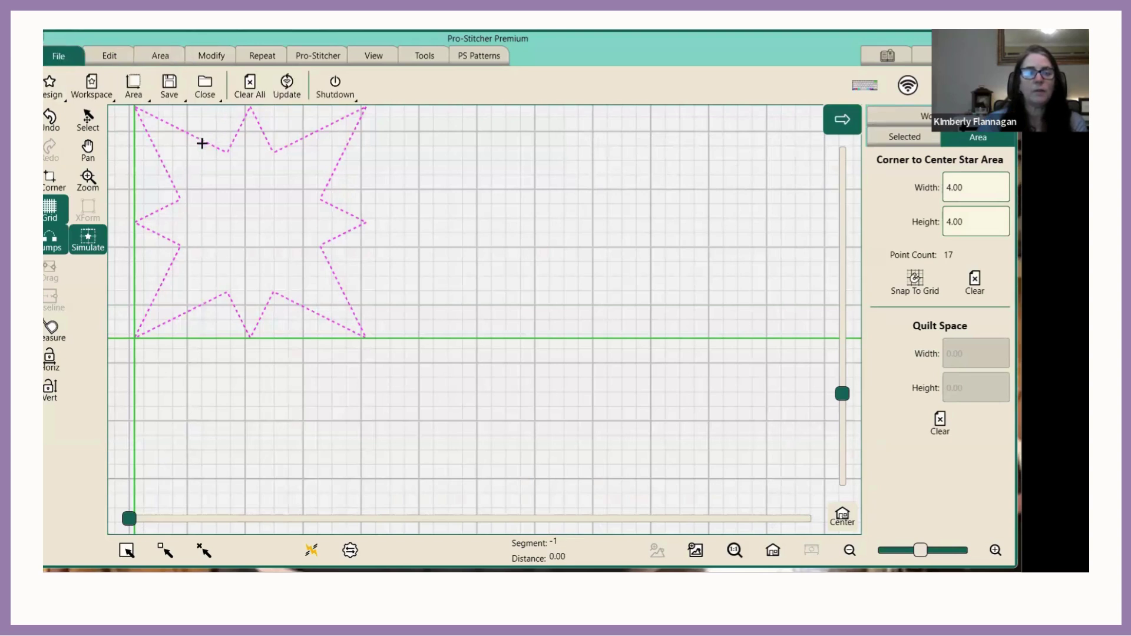
left_click(51, 87)
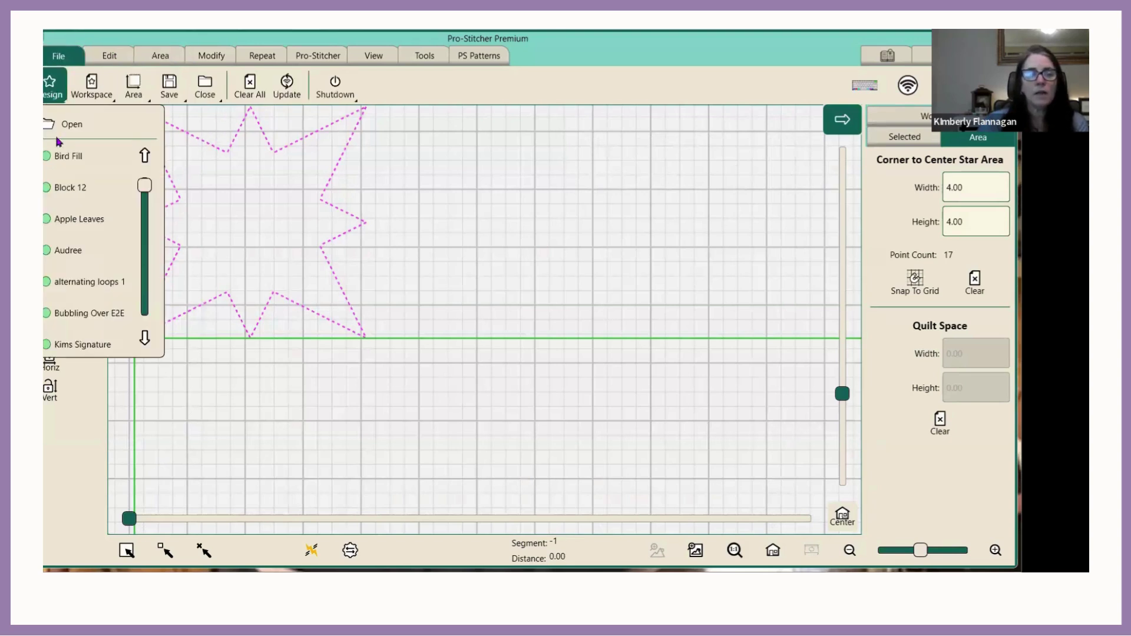
left_click(59, 158)
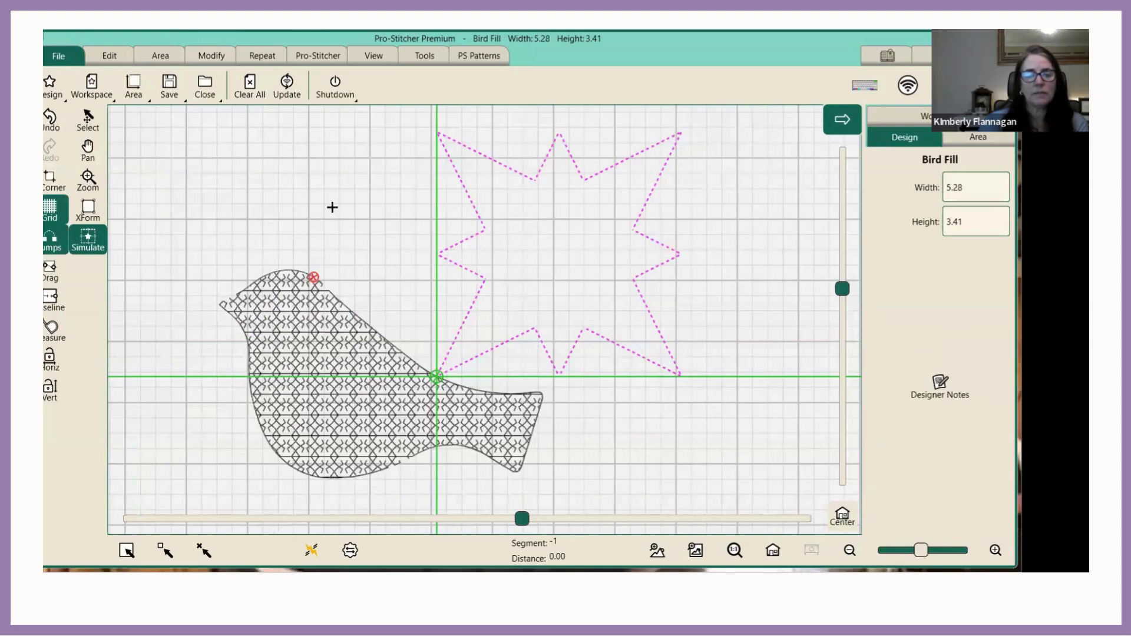
left_click(56, 92)
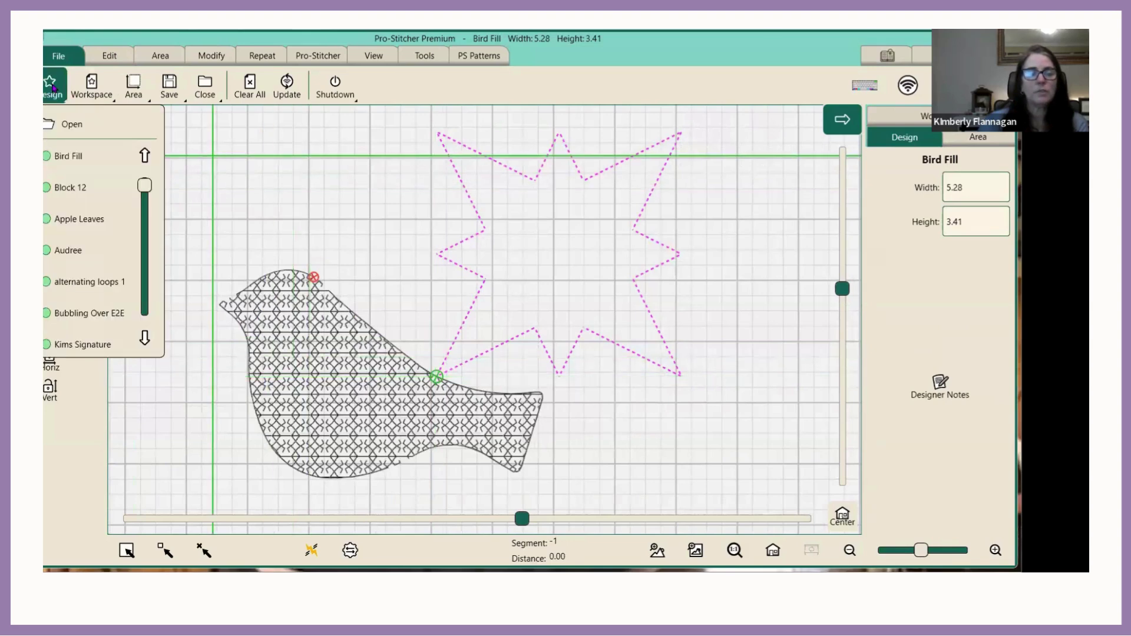
left_click(69, 196)
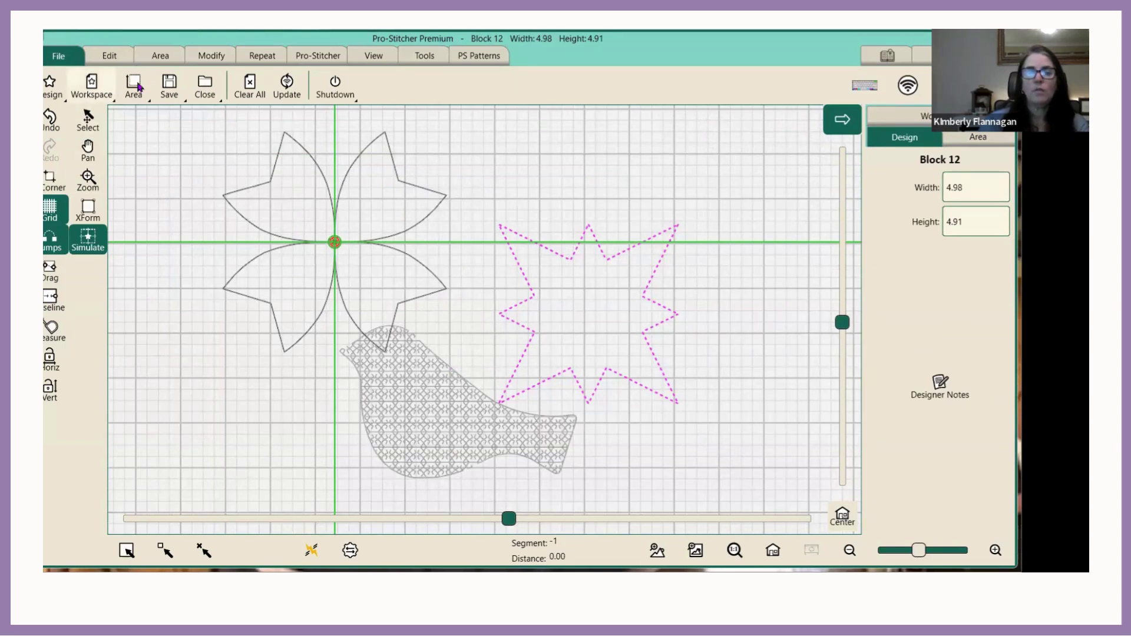
Check the available save options with no designs selected and with all designs selected, ending with nothing selected.
left_click(176, 95)
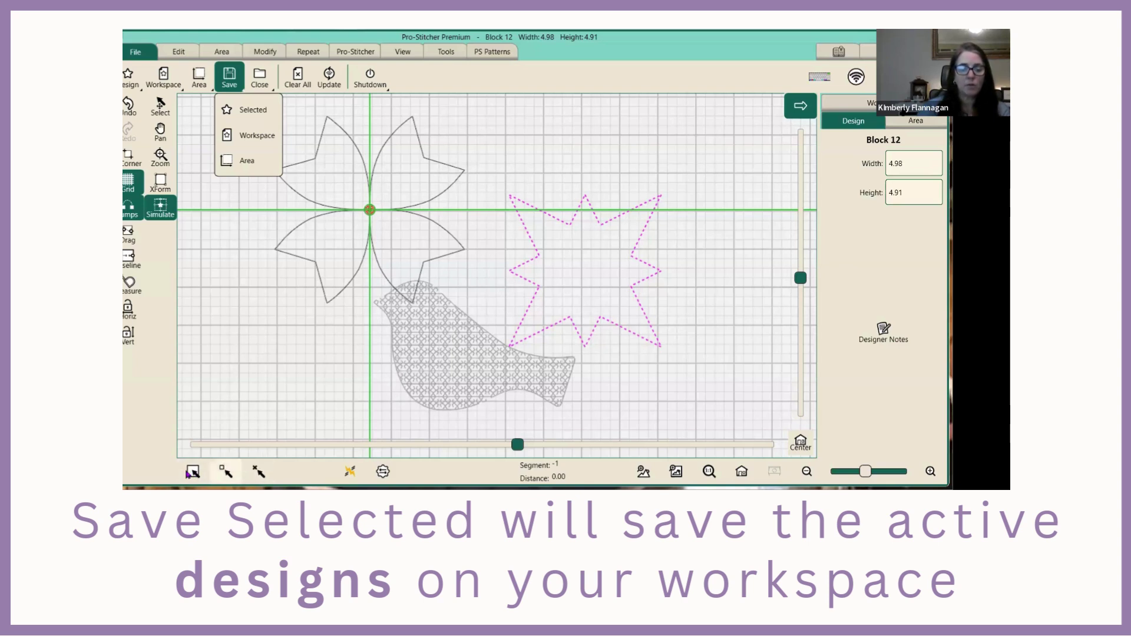
left_click(260, 472)
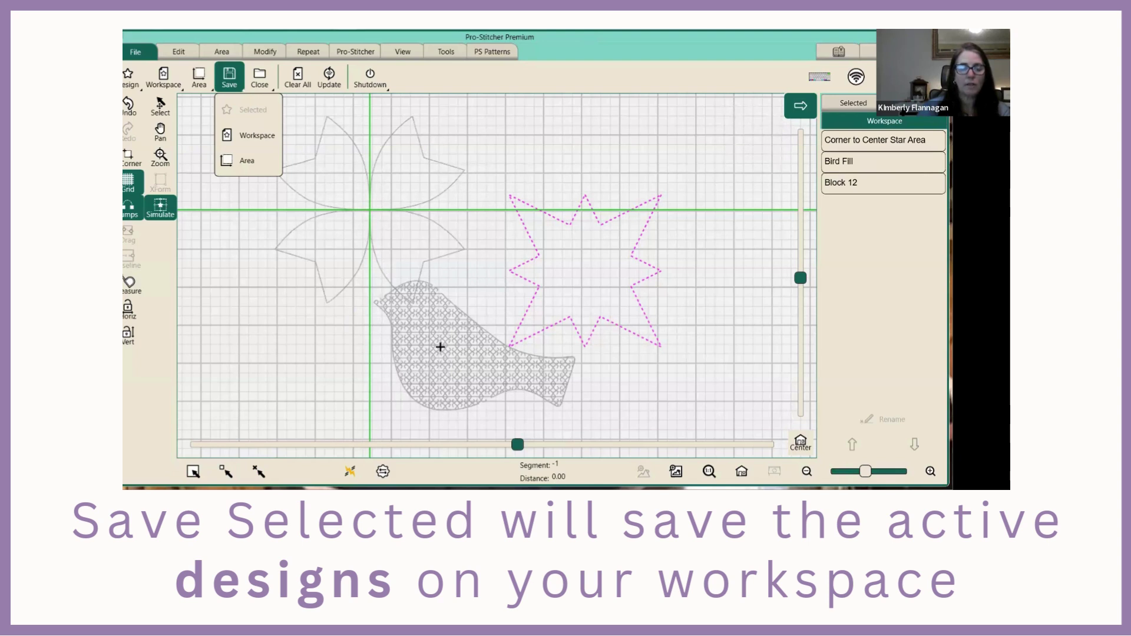
left_click(194, 471)
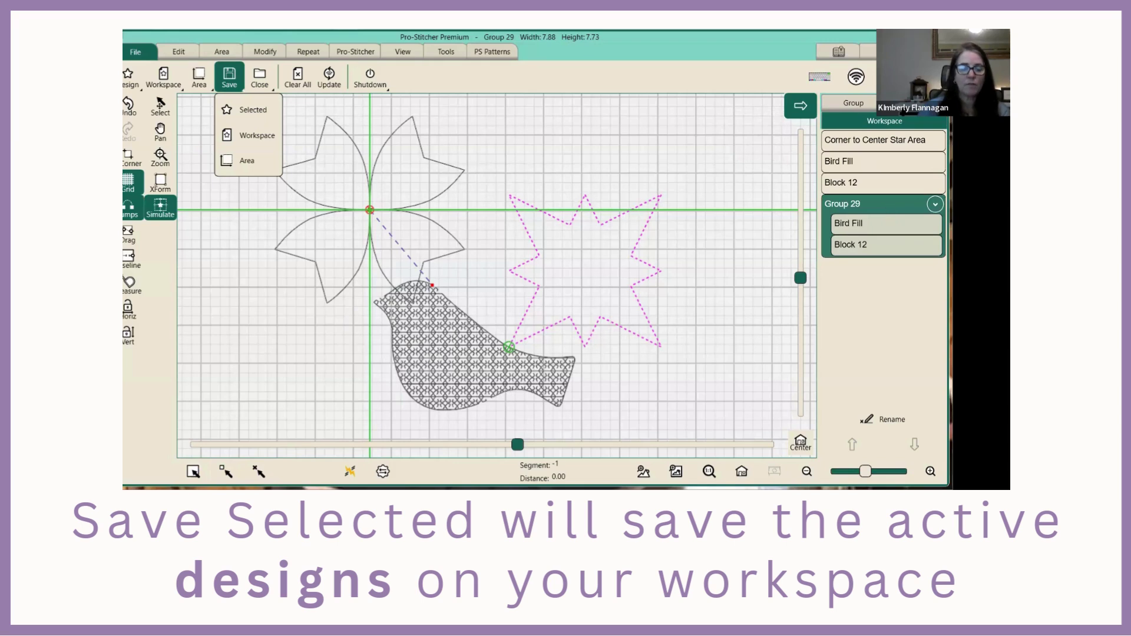
left_click(258, 472)
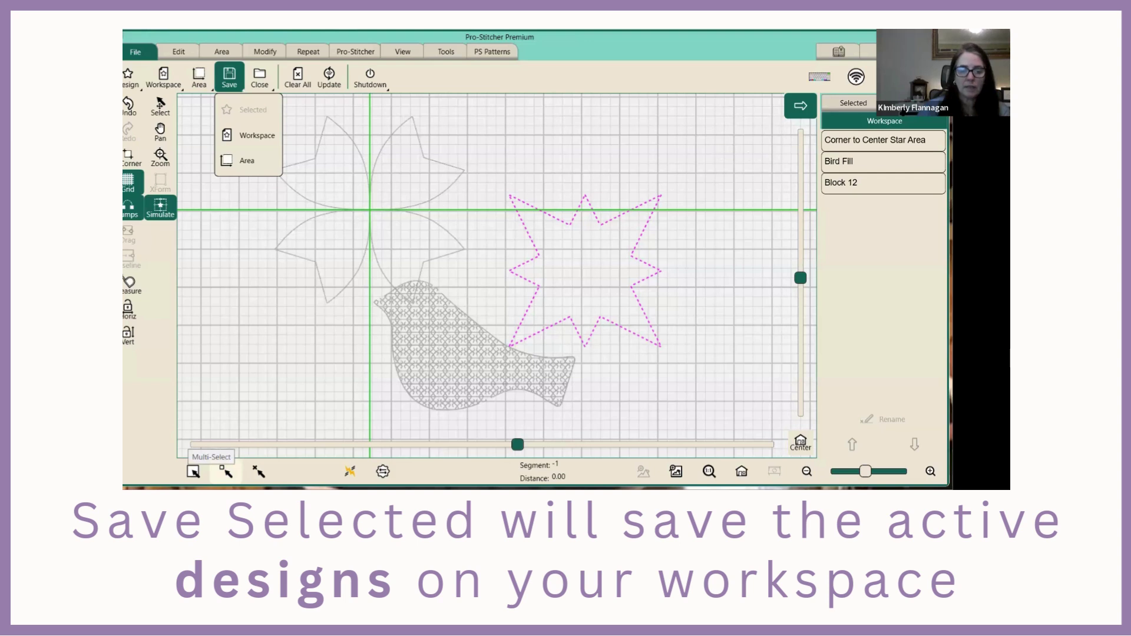
Multi-select Block 12 and then Bird Fill as a group, and clear the selection.
left_click(226, 472)
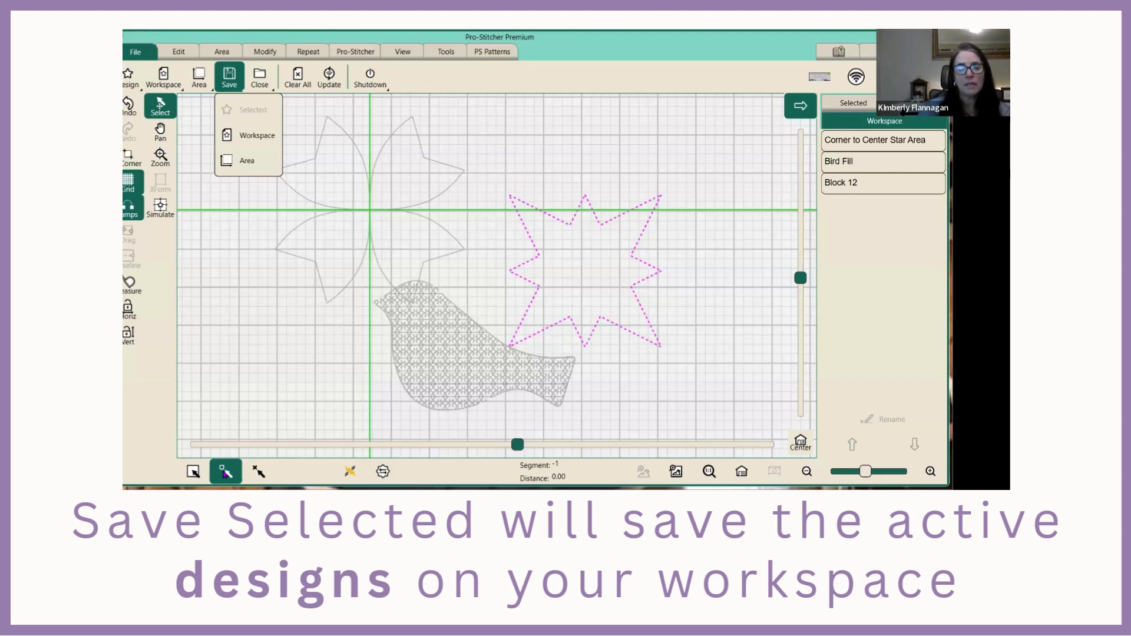
left_click(393, 139)
left_click(479, 334, "ctrl")
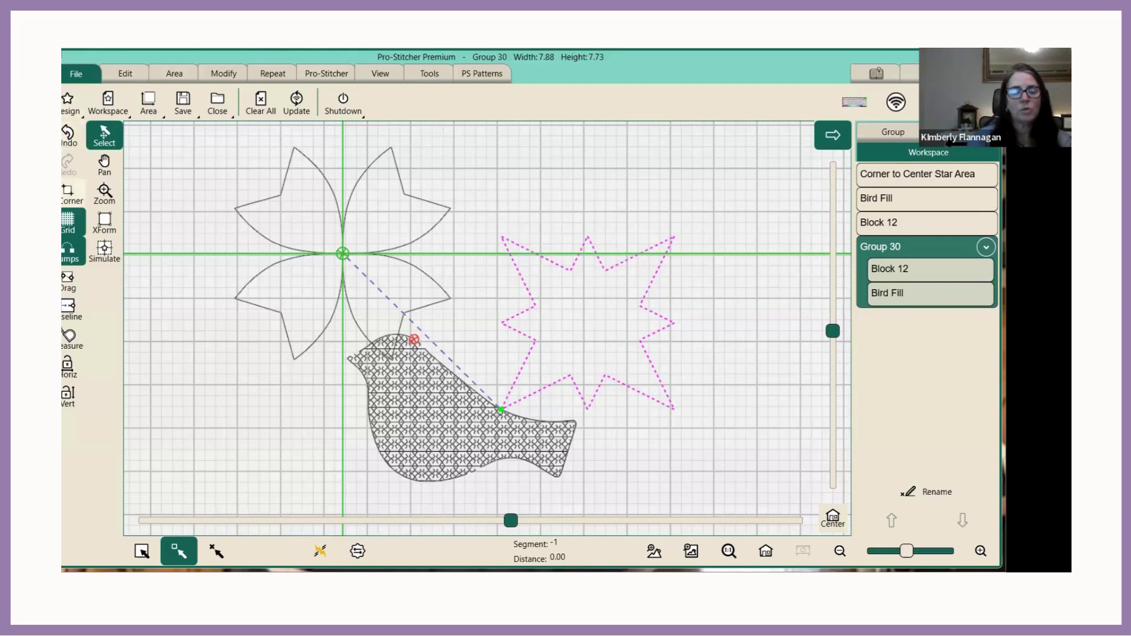
left_click(216, 551)
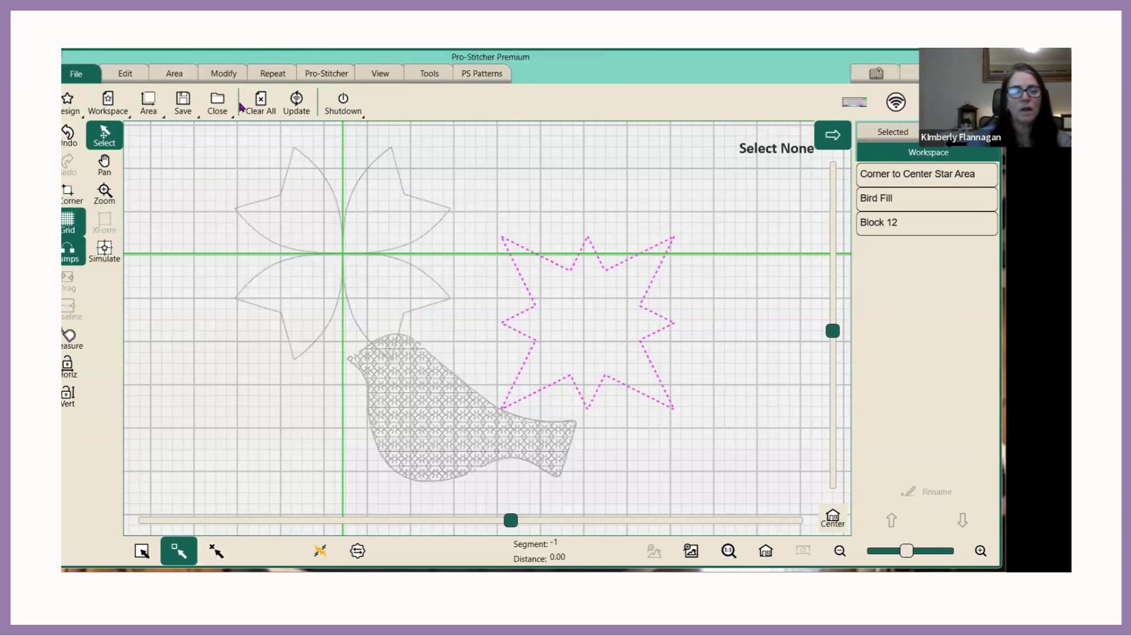
Clear the whole workspace and load Block 15 from C:\Designs\_PS Designs\Blocks.
left_click(261, 103)
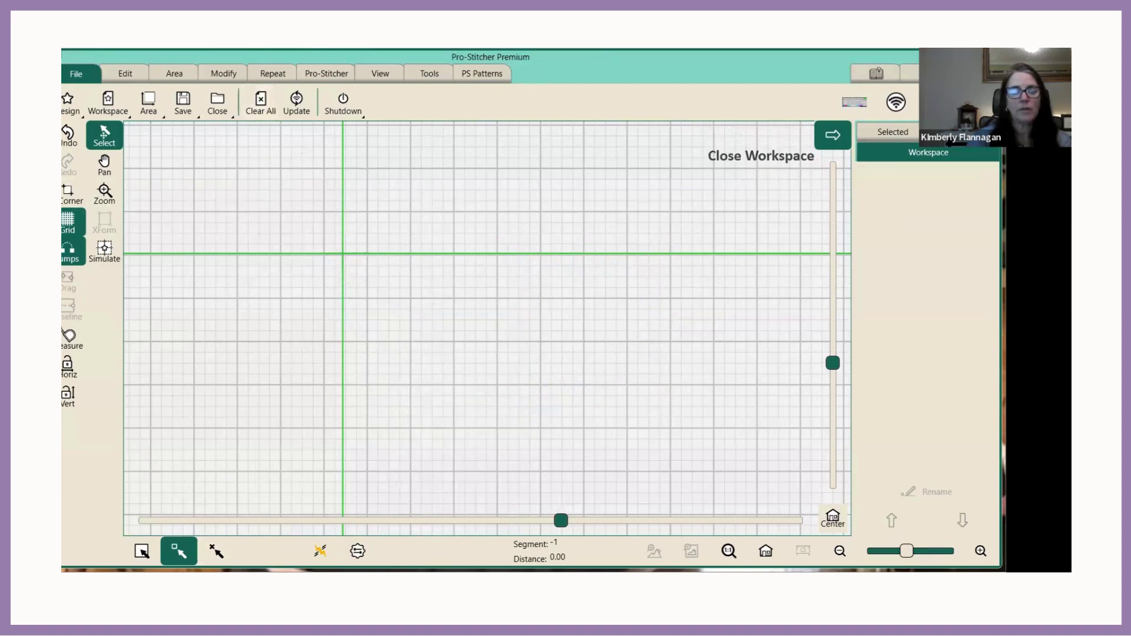
left_click(66, 106)
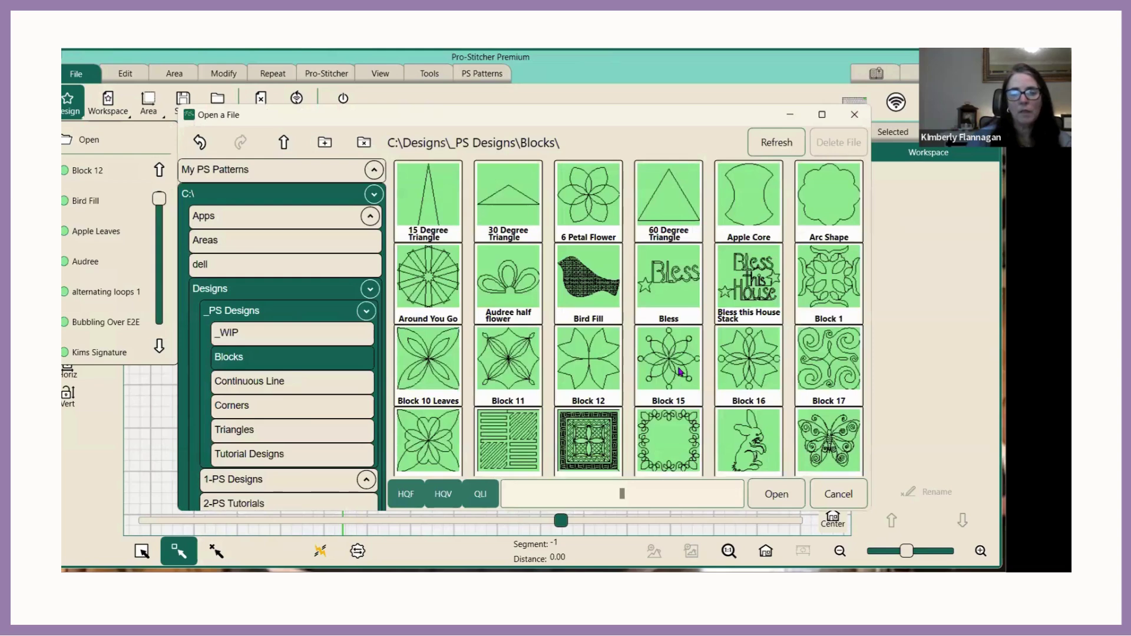
left_click(676, 386)
left_click(776, 497)
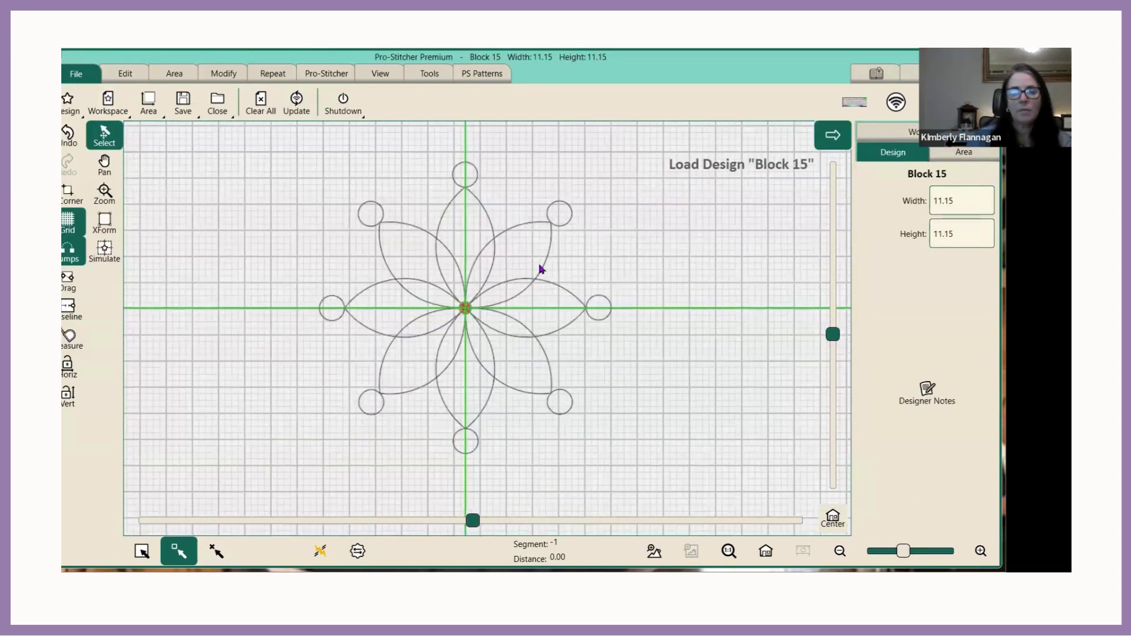
Move Block 15 up and to the right, and load the recent Block 15 again at a simulated position to its lower left.
scroll(540, 268, "down", 2)
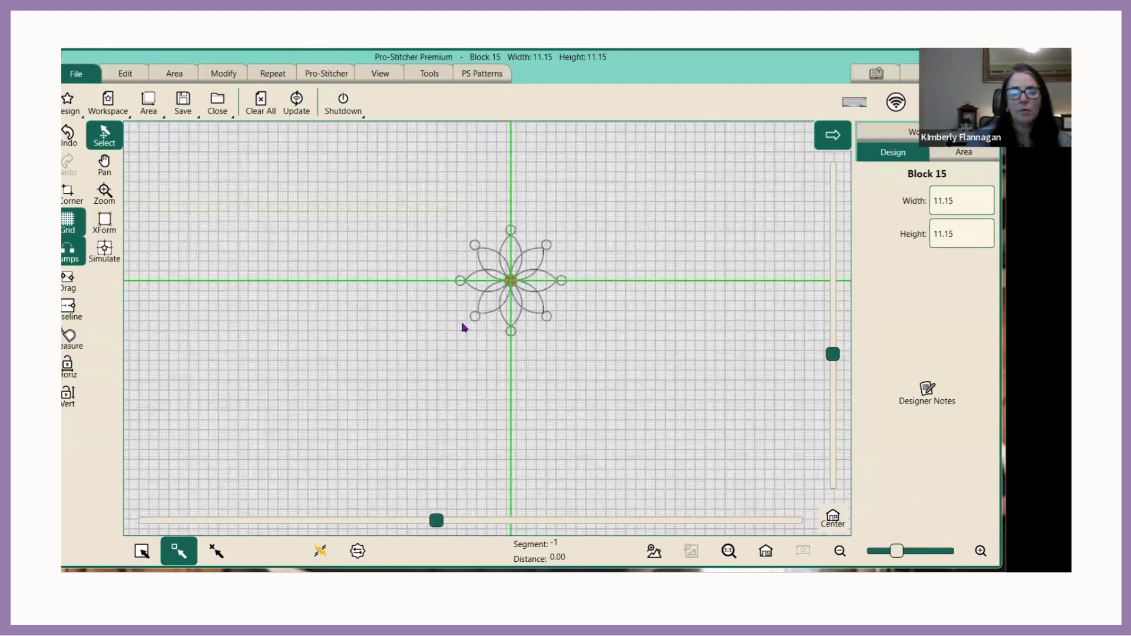
left_click_drag(464, 328, 271, 269)
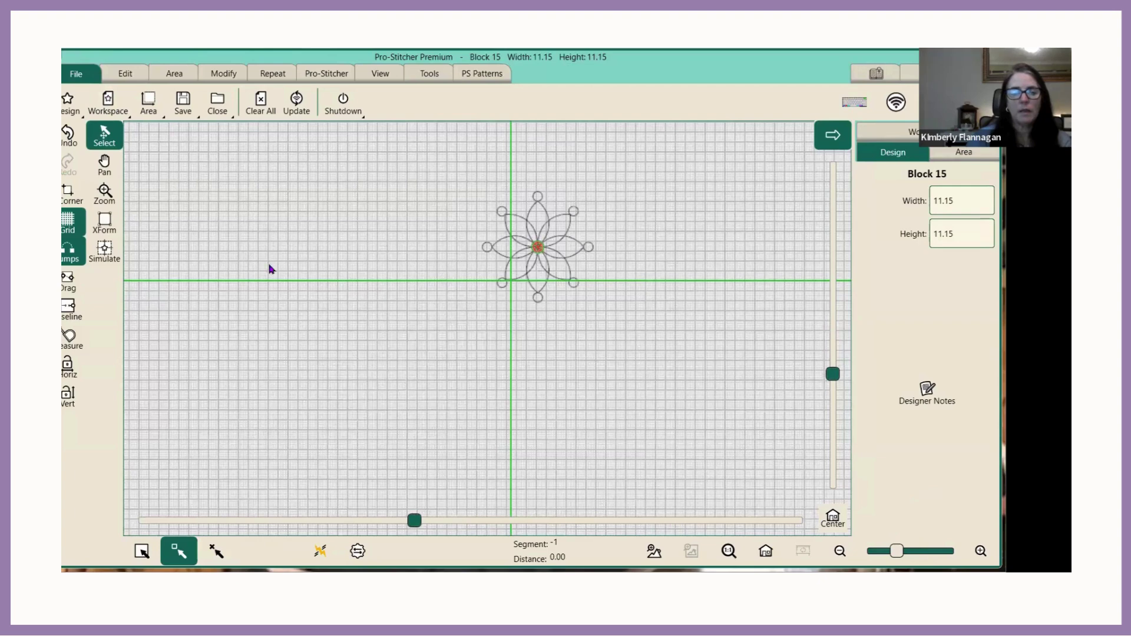
left_click(104, 250)
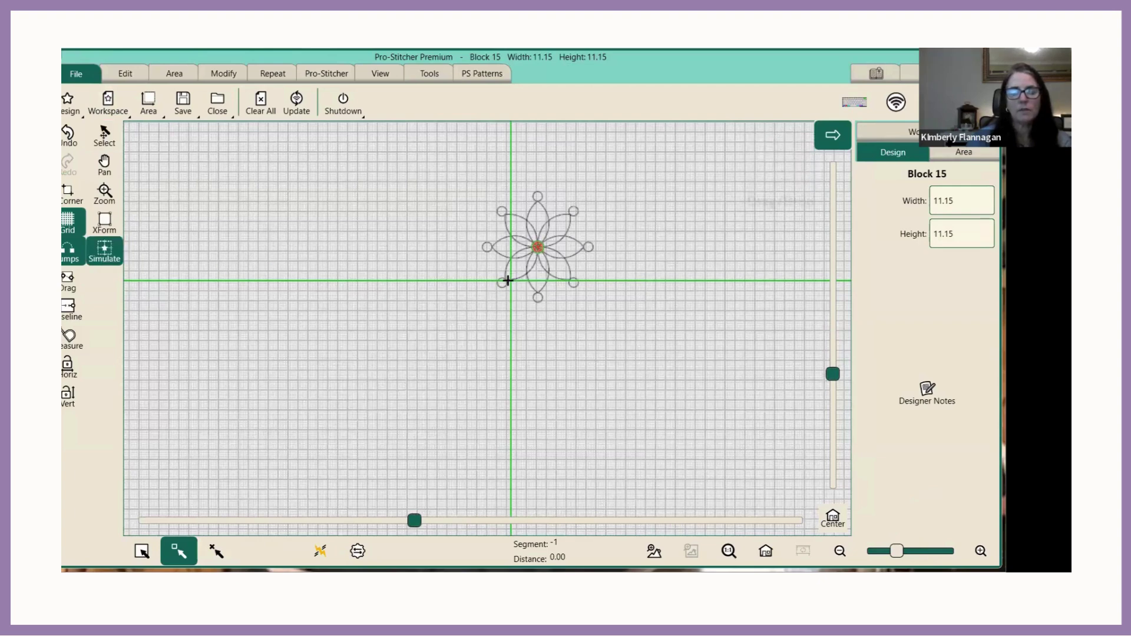
left_click(69, 101)
left_click(83, 172)
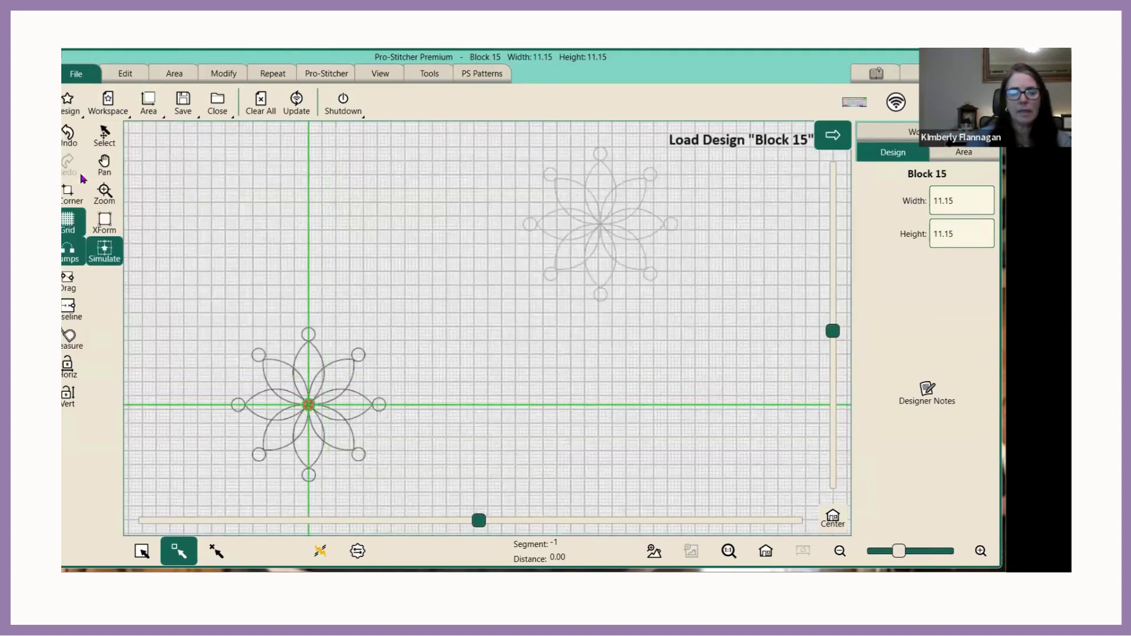
Set the simulated position to the far right of the lower flower and load Block 15 from the Blocks folder there.
scroll(546, 280, "down", 1)
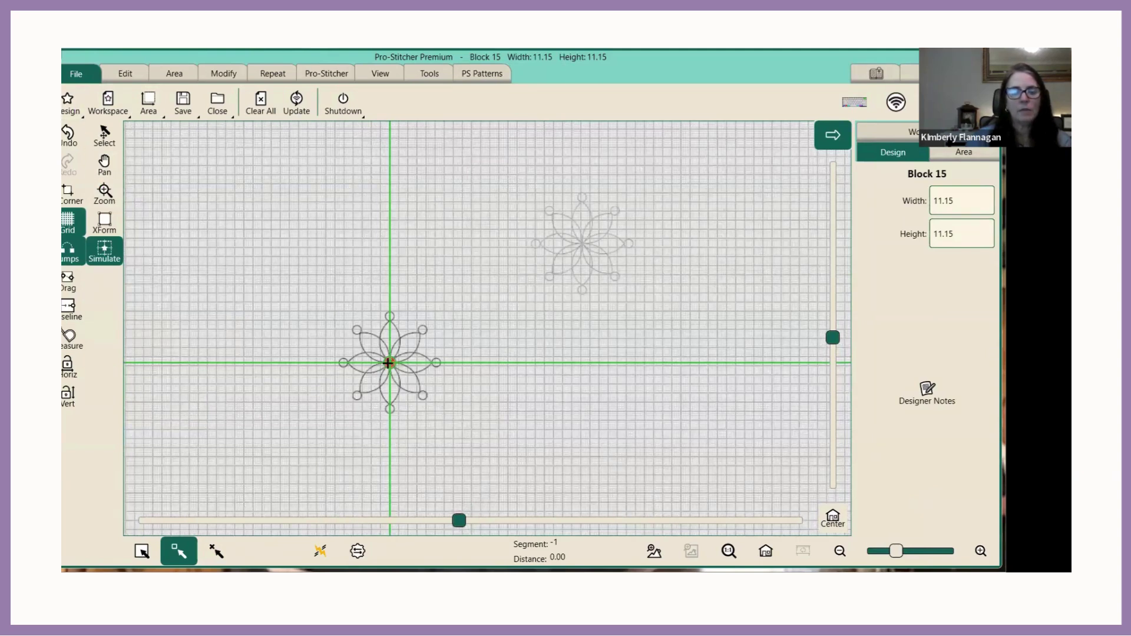
left_click_drag(389, 363, 813, 360)
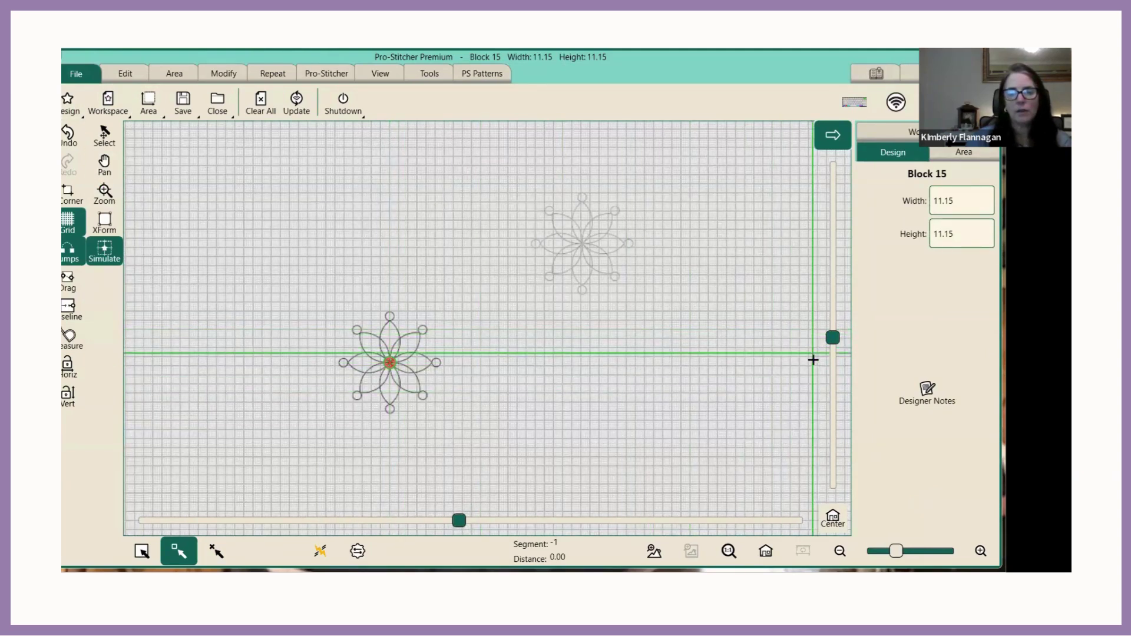
left_click(72, 105)
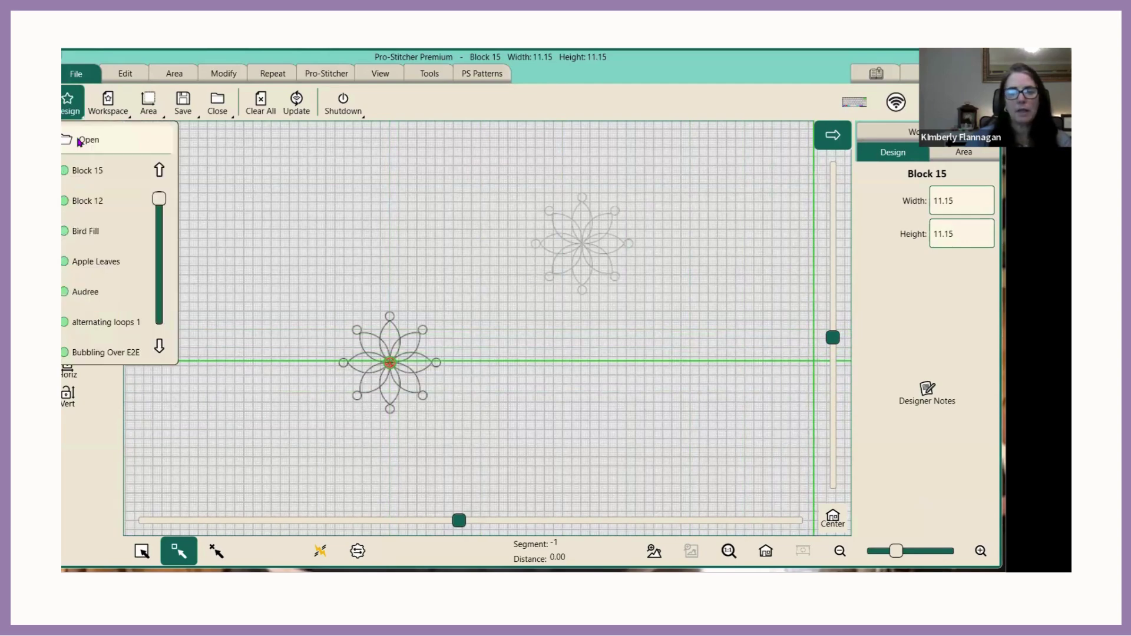
left_click(83, 140)
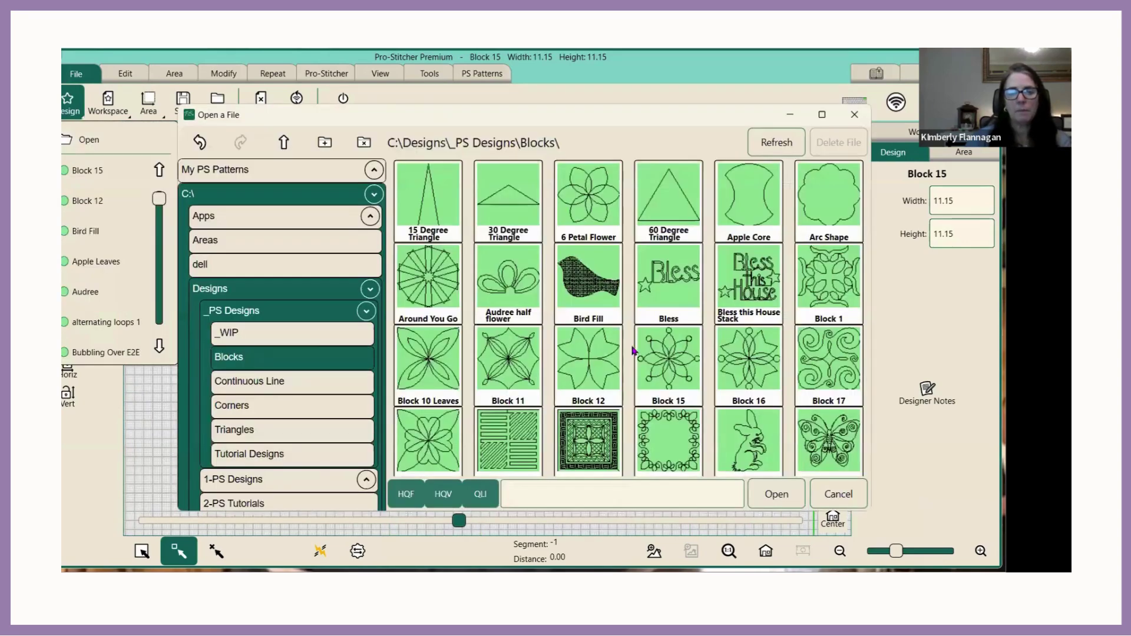
left_click(658, 341)
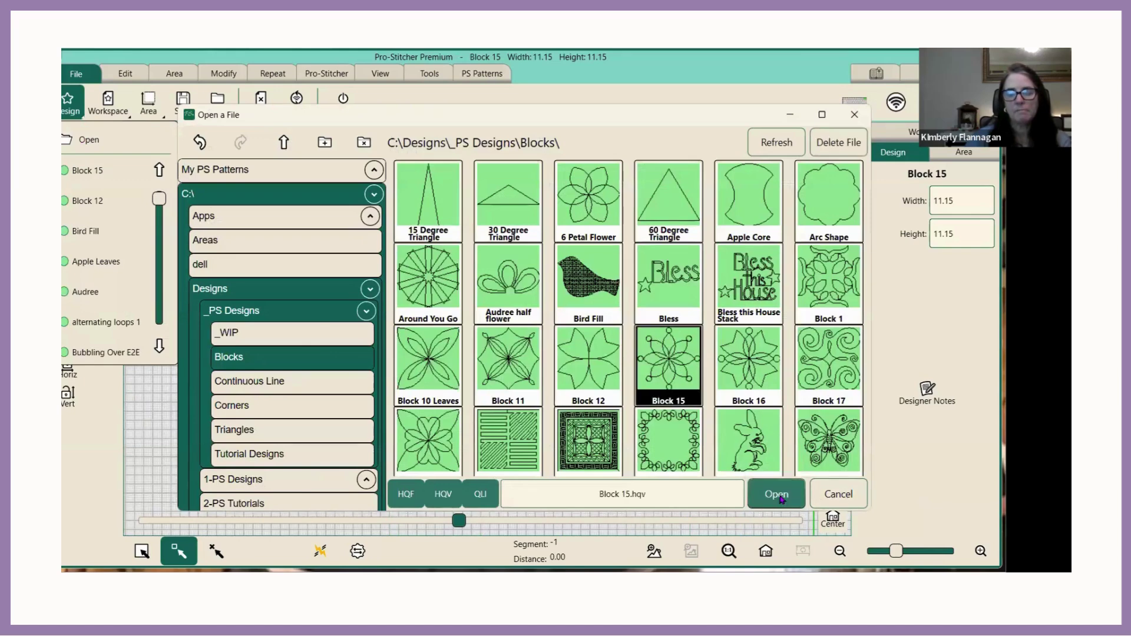
left_click(776, 495)
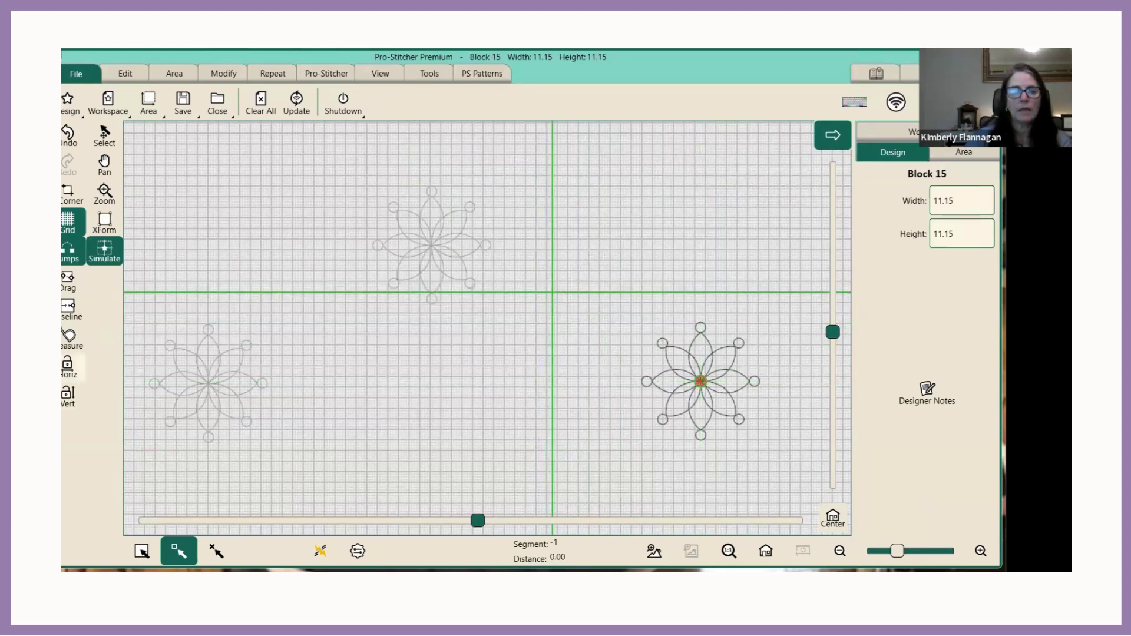
Load two more Block 15 copies, one between the upper and far-right flowers and one between the far-left and upper flowers.
left_click(70, 104)
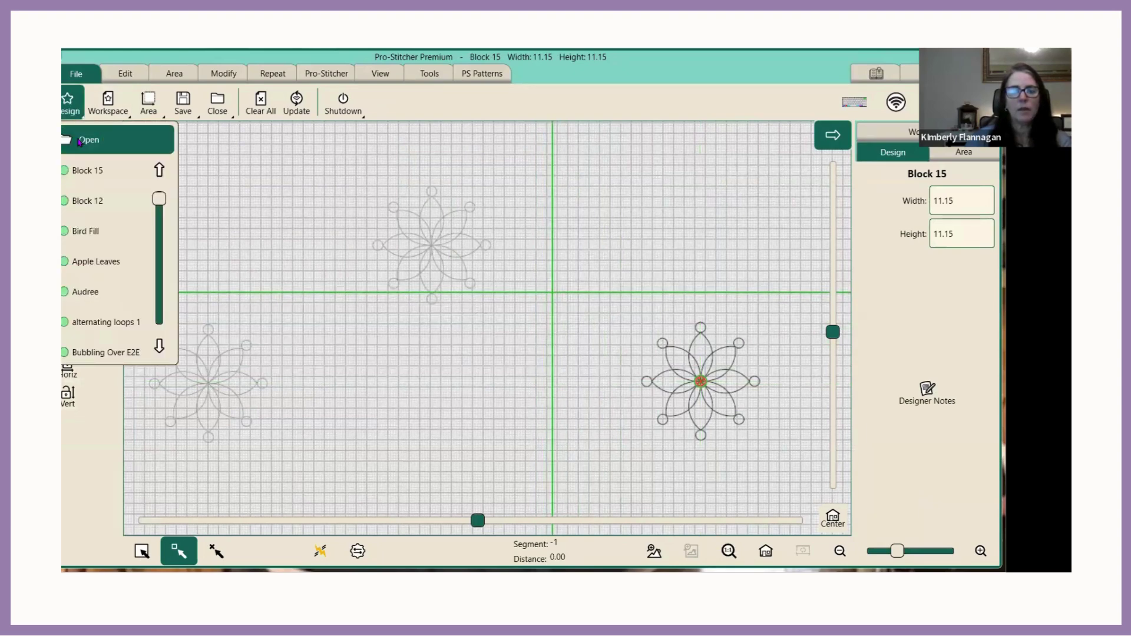
left_click(89, 140)
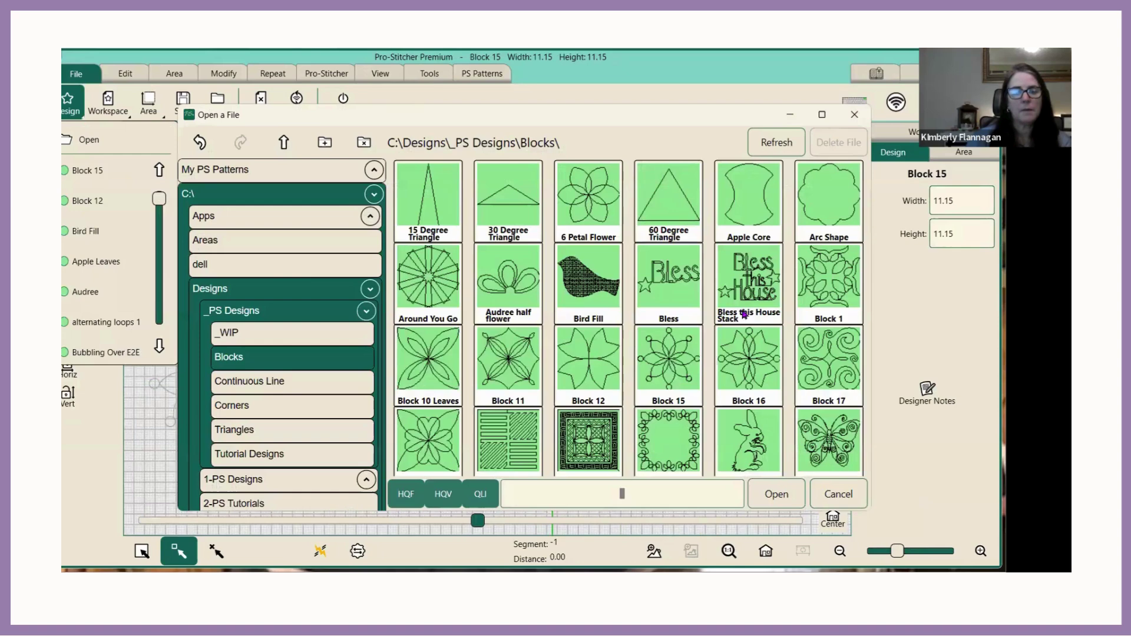
left_click(669, 365)
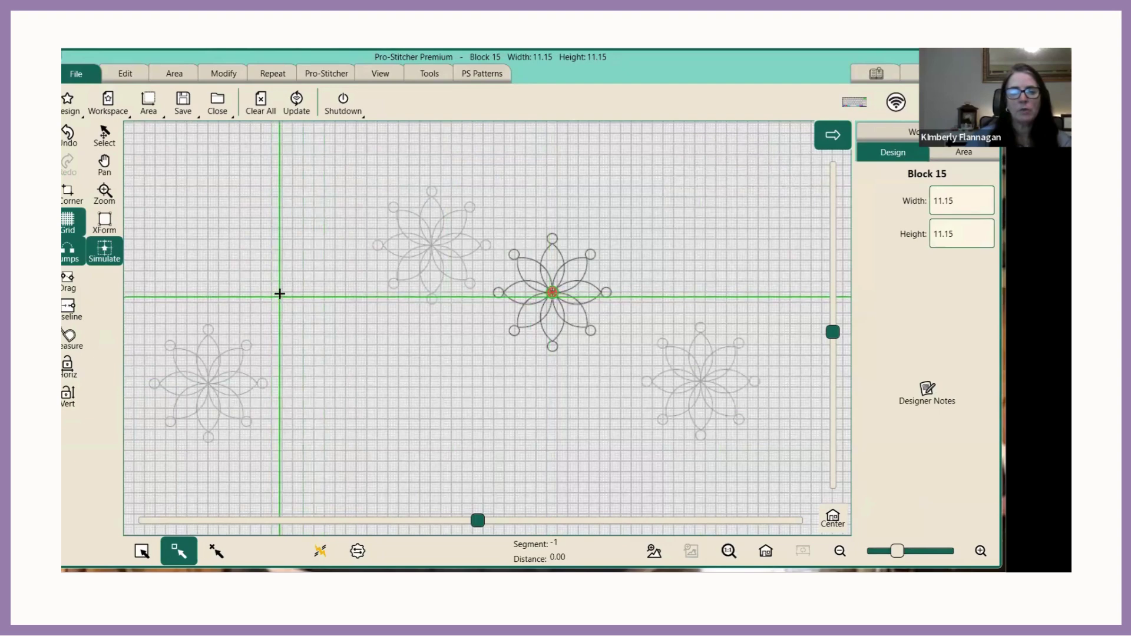
left_click(69, 102)
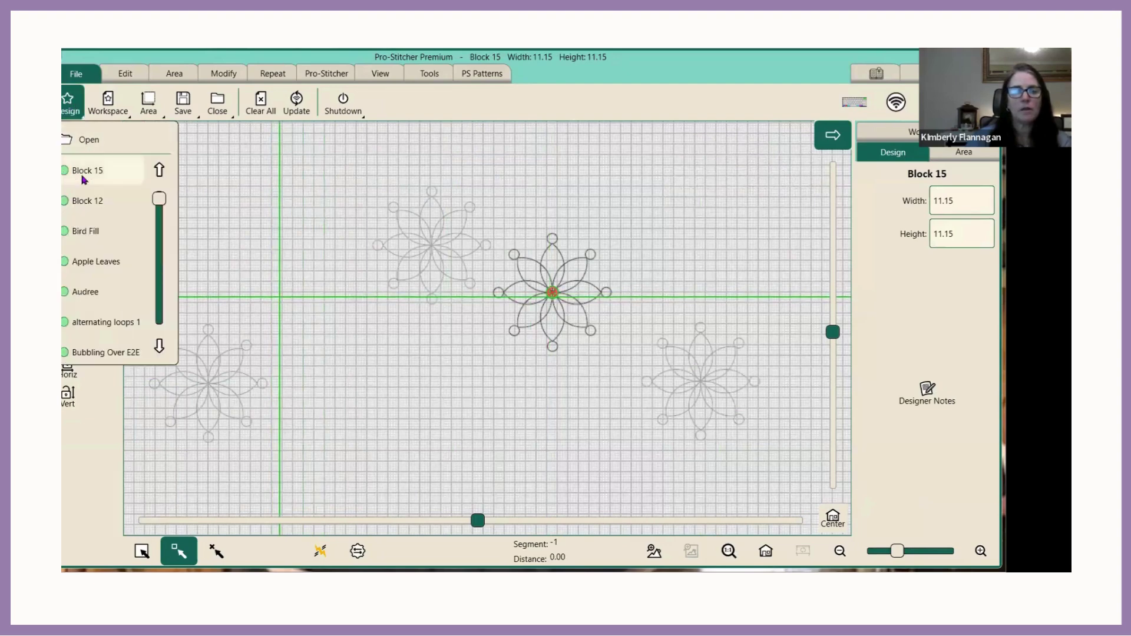
left_click(83, 175)
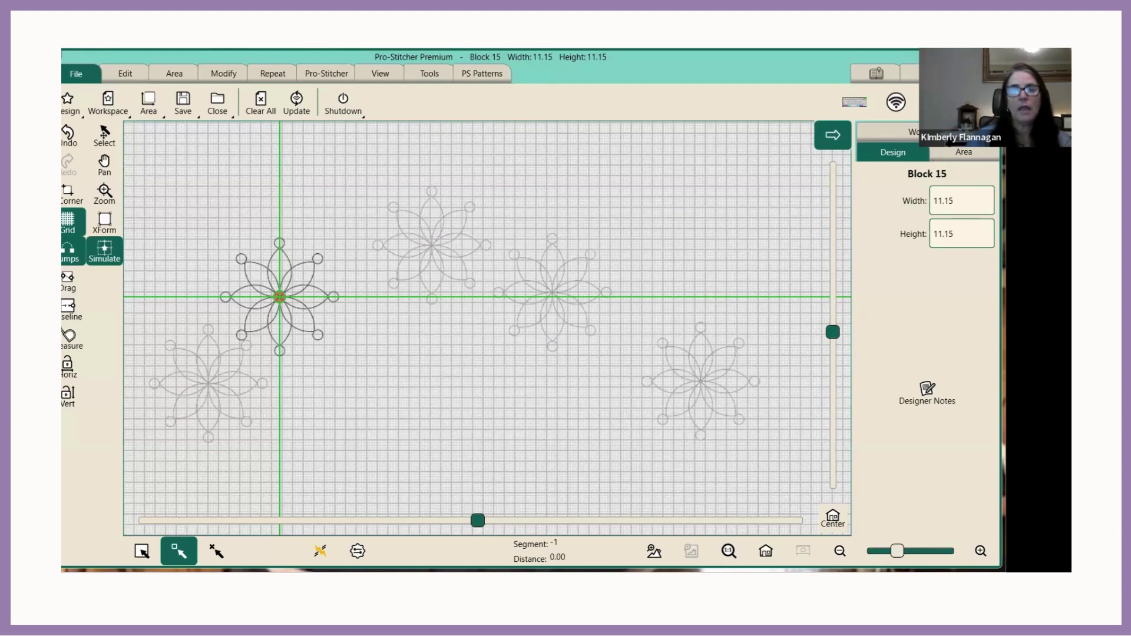
In the workspace list, add the first and second Block 15 to the last one as a group, and clear the selection.
left_click(913, 131)
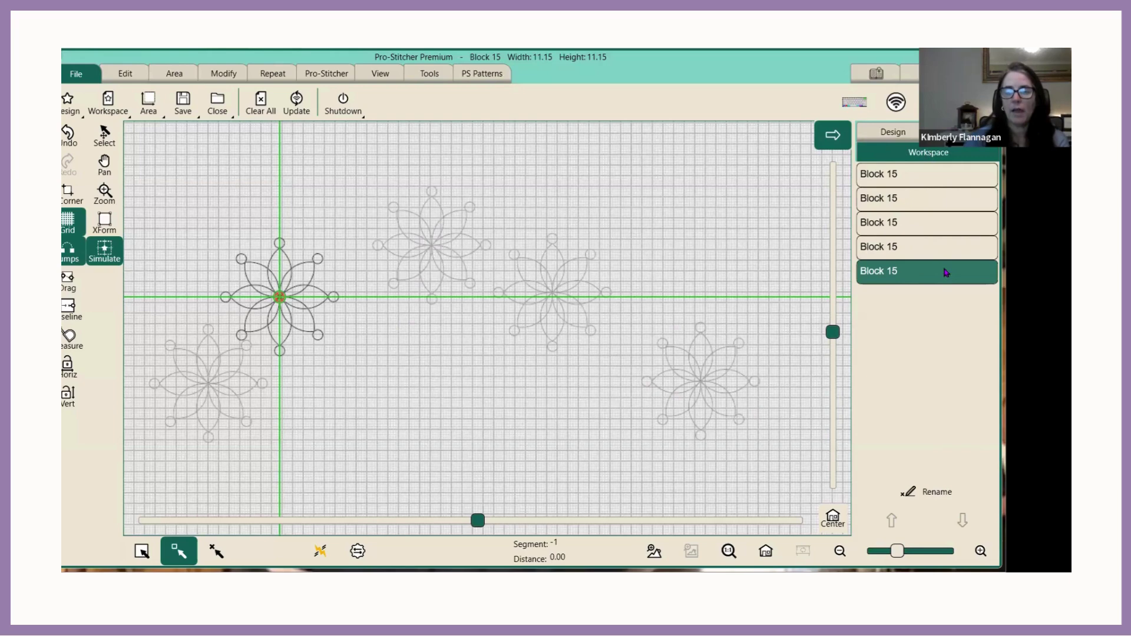
left_click(926, 177, "ctrl")
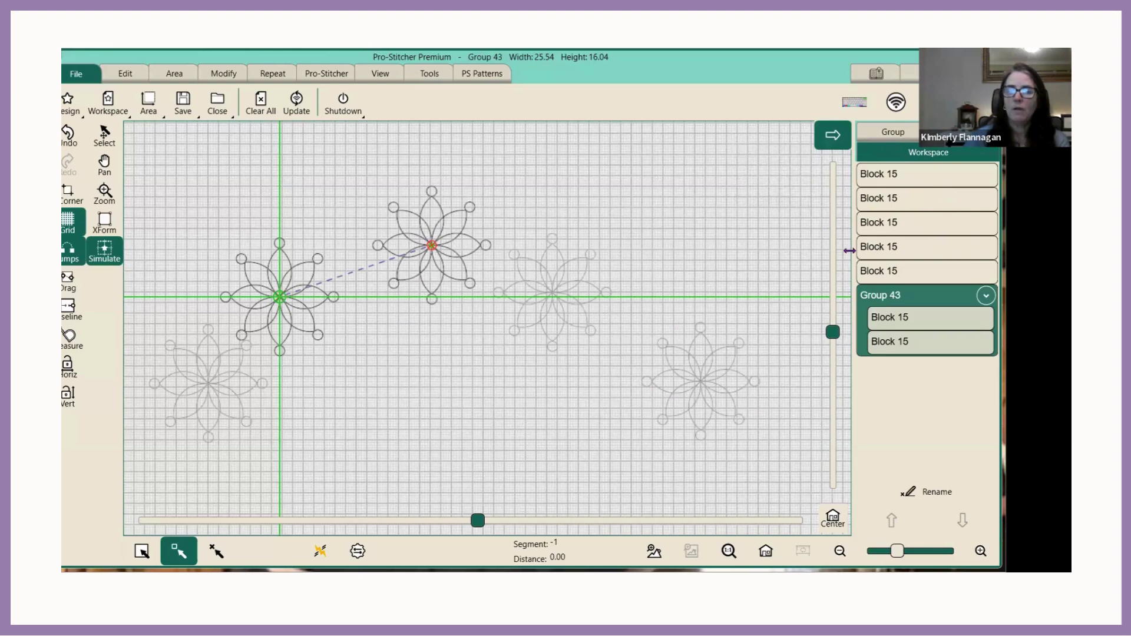
left_click(894, 201, "ctrl")
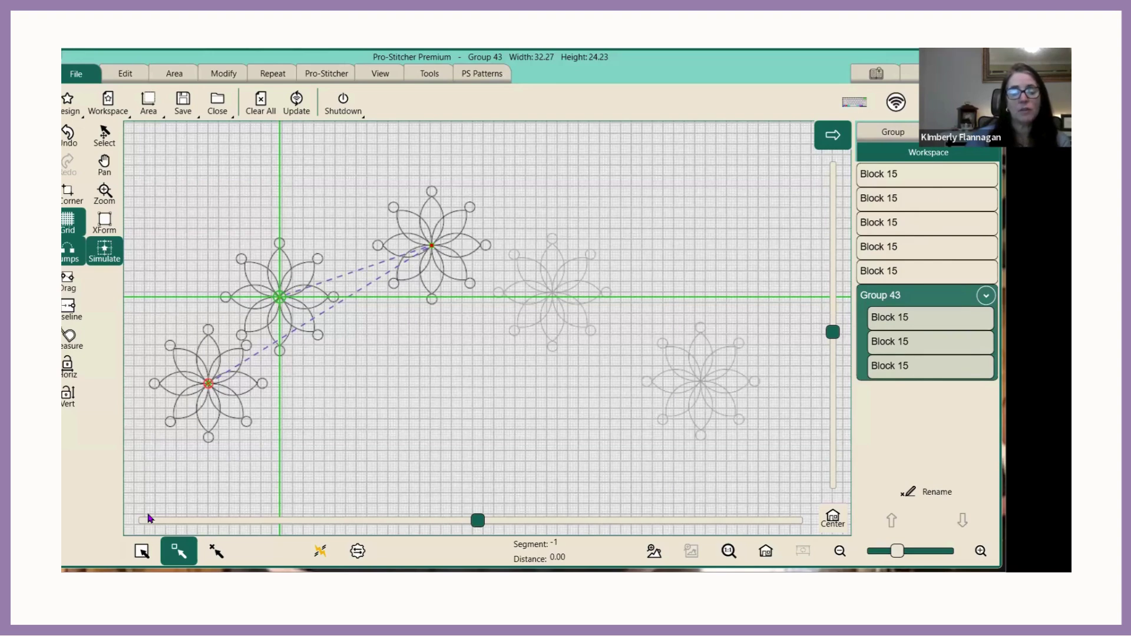
left_click(217, 552)
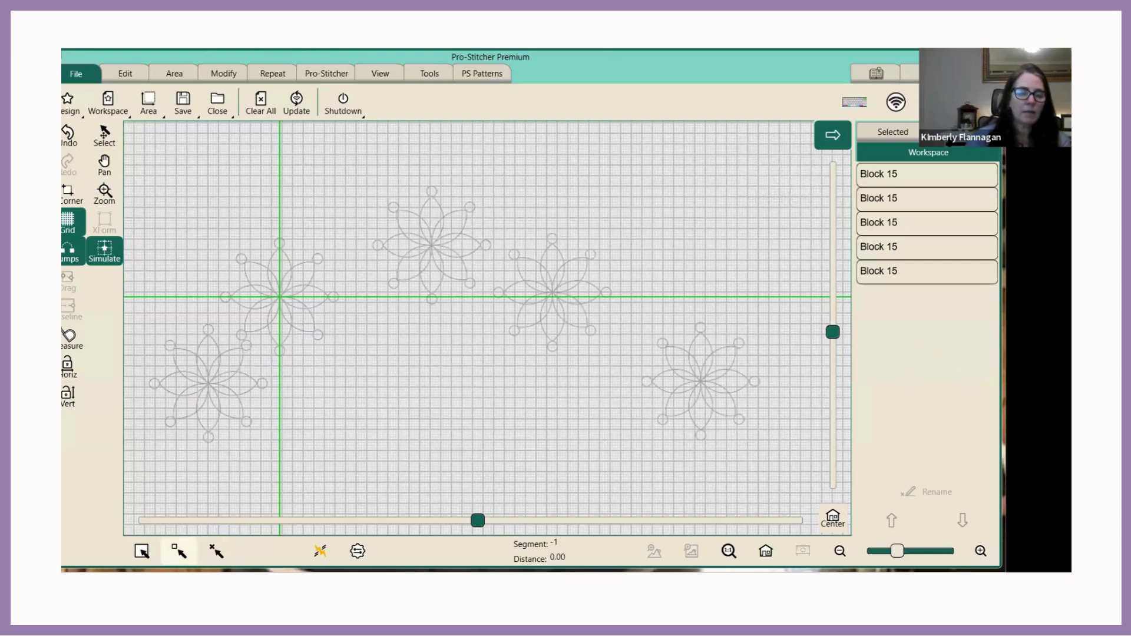
Multi-select all five Block 15 flowers on the canvas in stitching order from the far-left one to the far-right one.
left_click(180, 553)
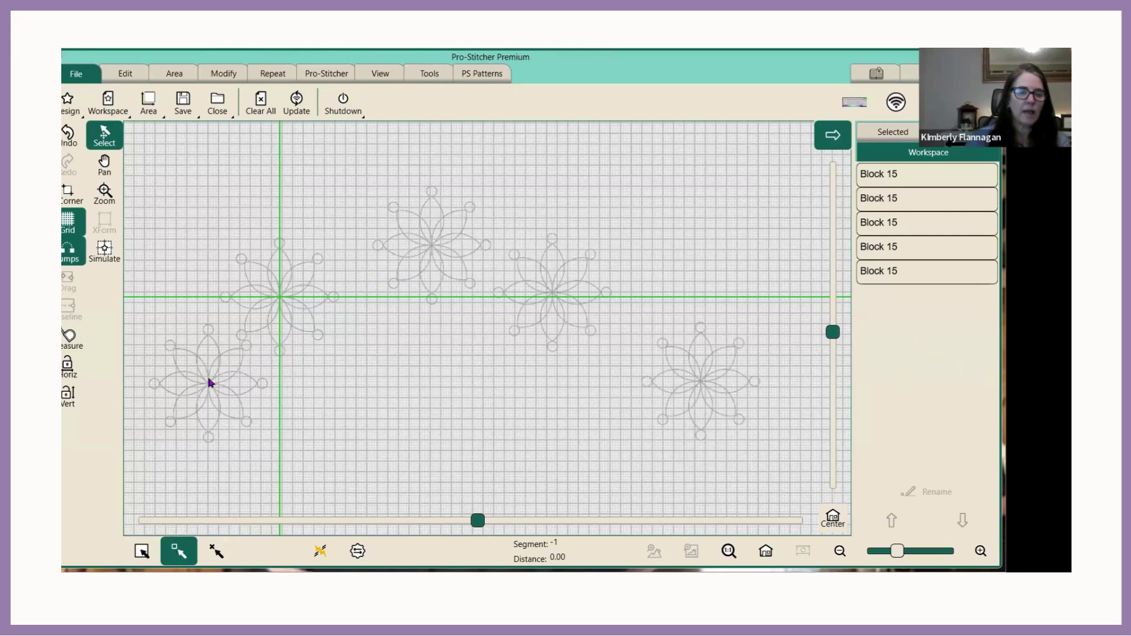
left_click(210, 383)
left_click(283, 268)
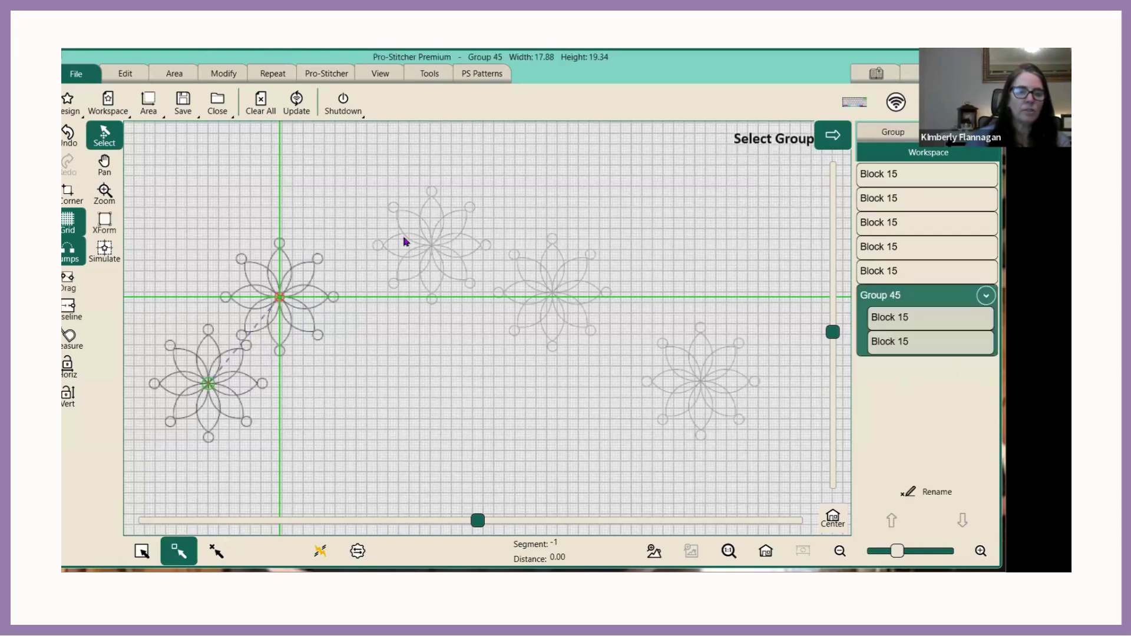
left_click(433, 239)
left_click(607, 318)
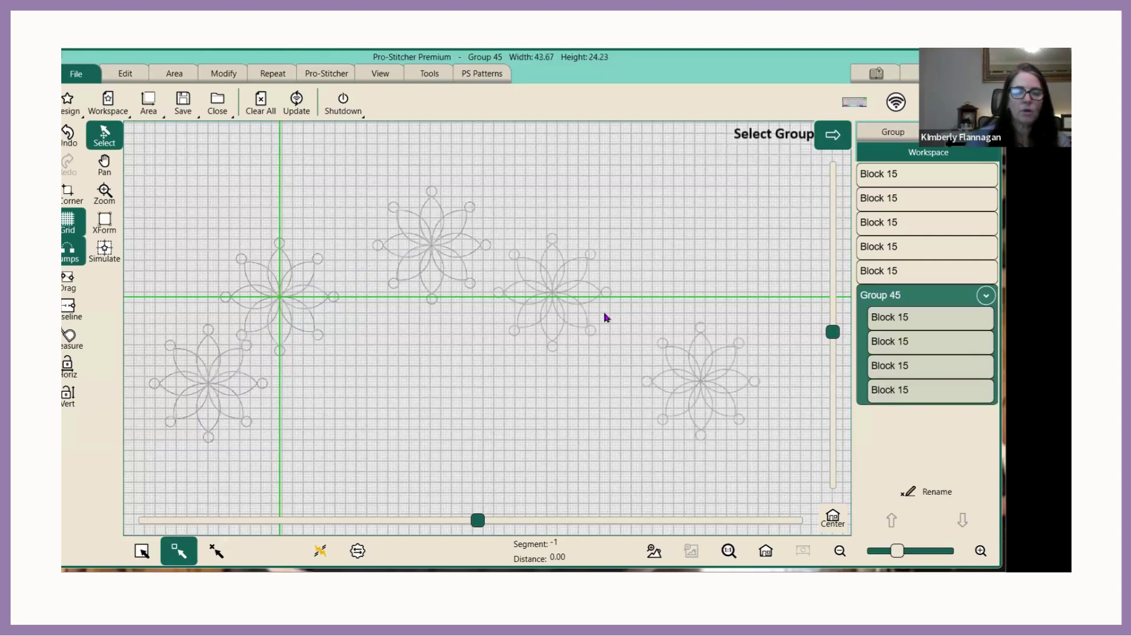
left_click(701, 384)
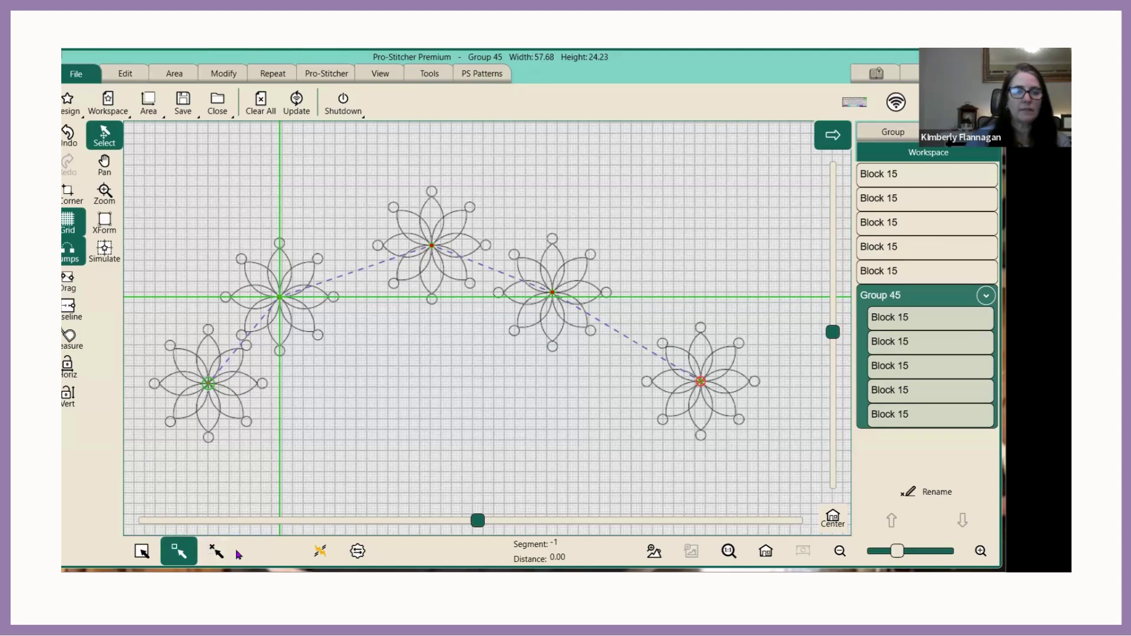
Check the save options for the five-flower group, and deselect all the designs.
left_click(183, 104)
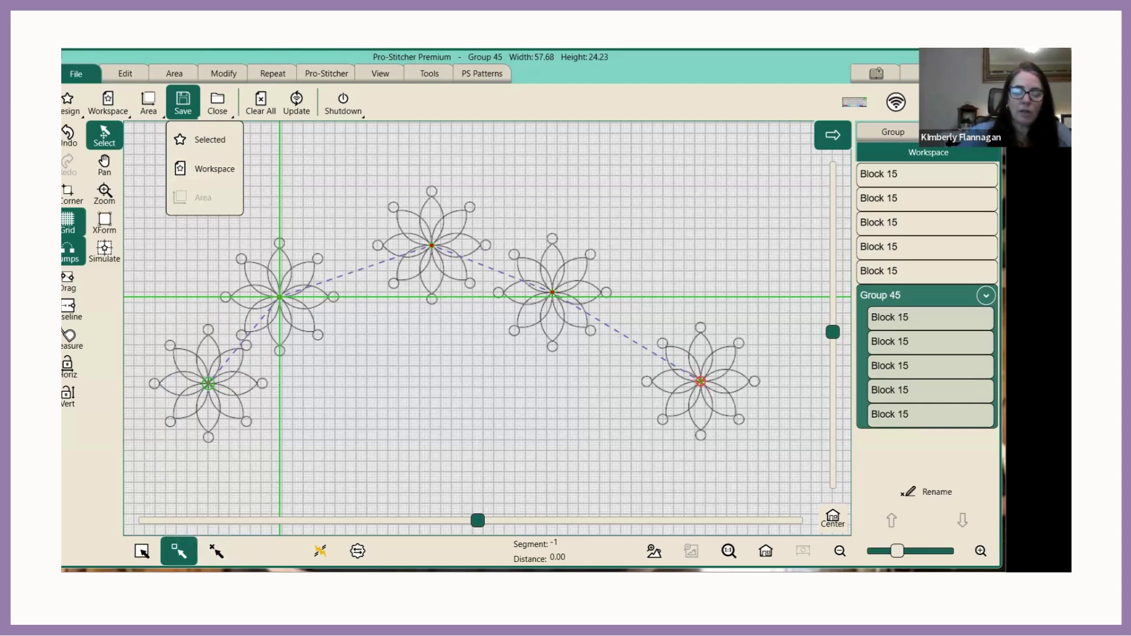
left_click(216, 551)
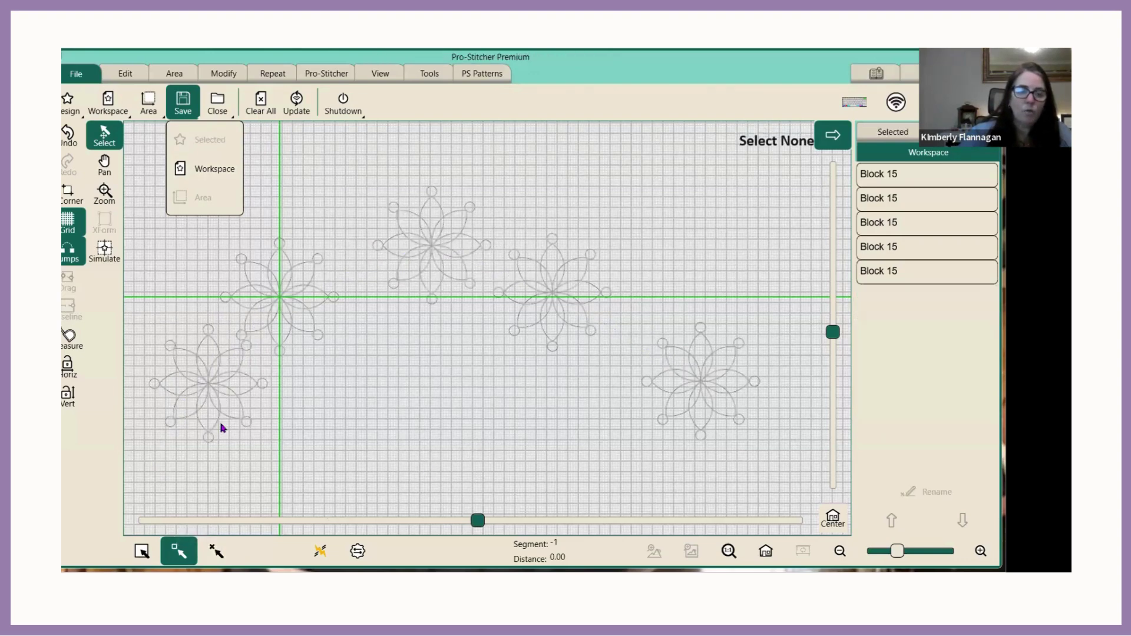
Group three Block 15 flowers on the canvas in stitching order: the upper one, the far-left one and the far-right one.
left_click(207, 372)
left_click(430, 246)
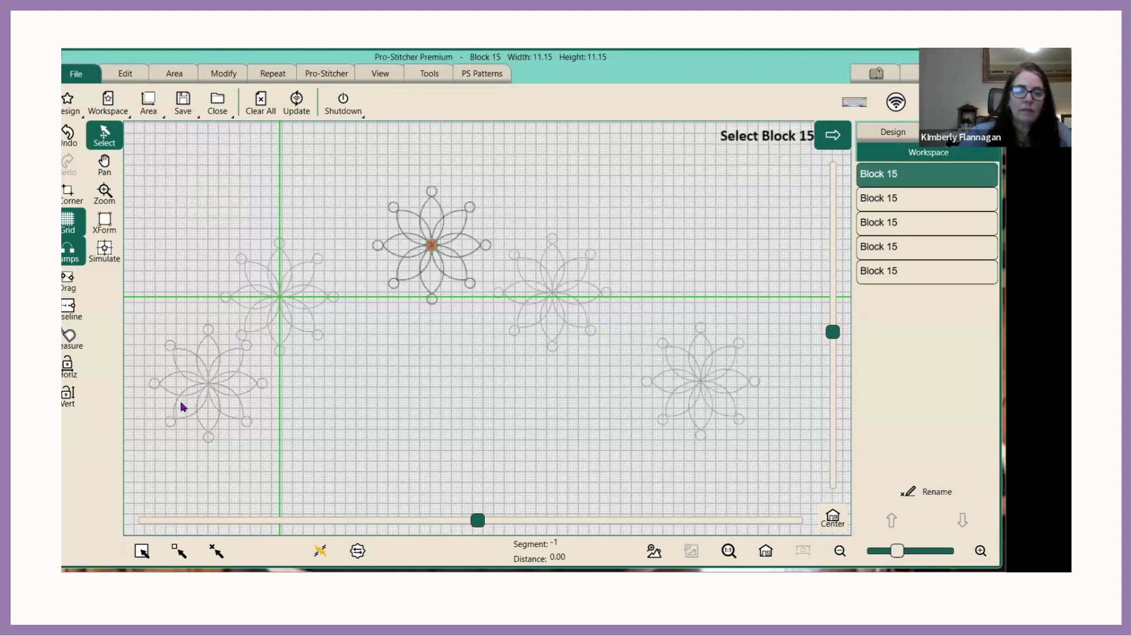
left_click(179, 551)
left_click(202, 415)
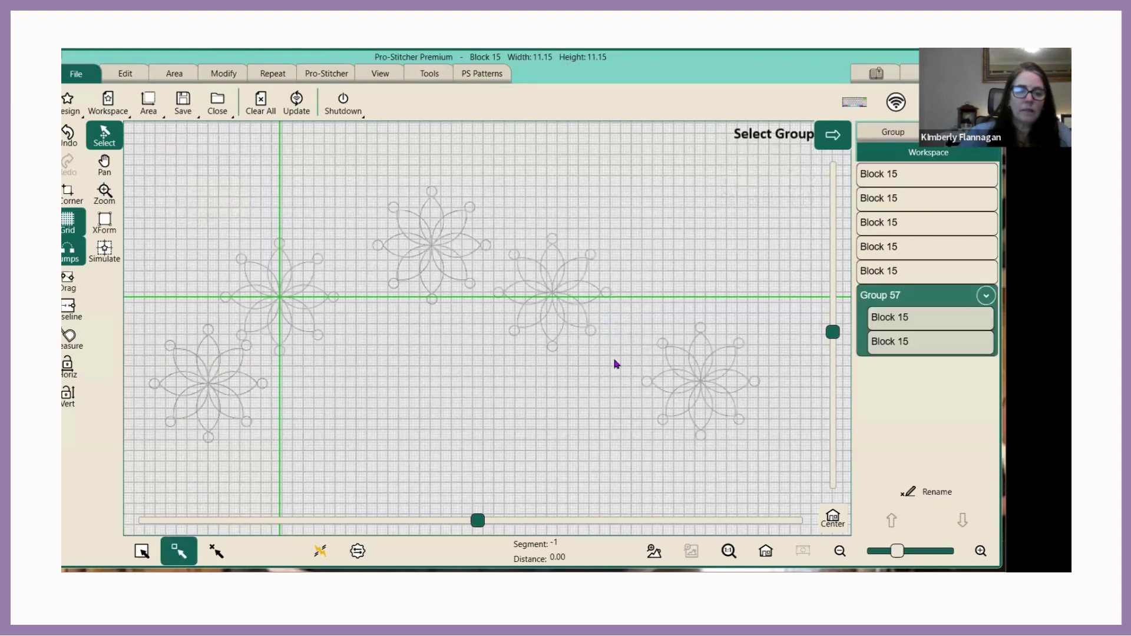
left_click(687, 391)
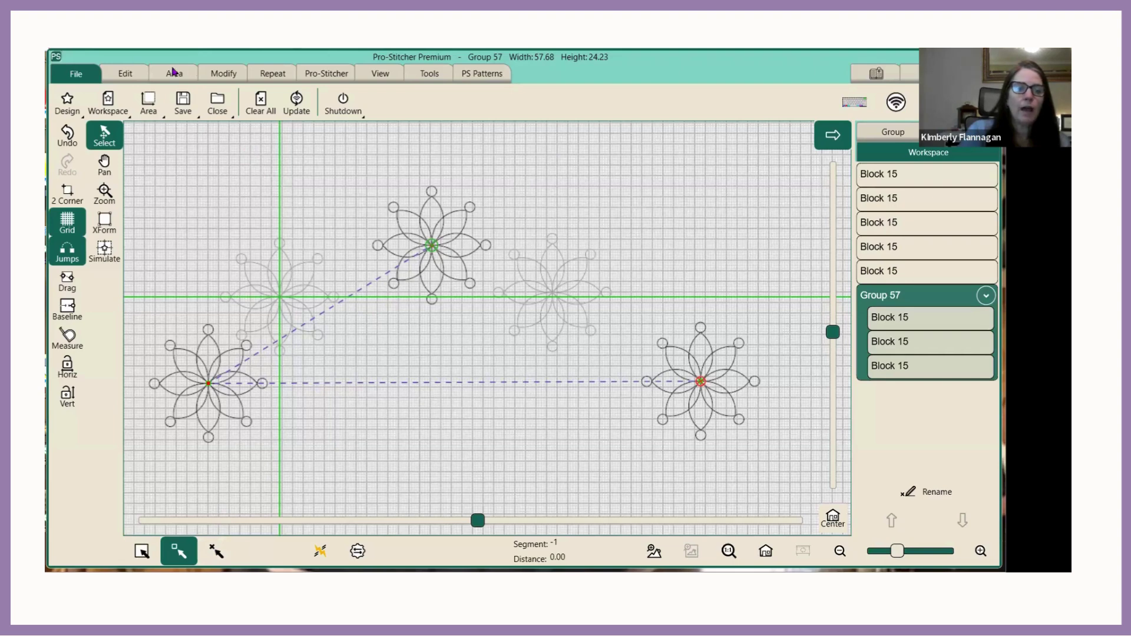
left_click(148, 101)
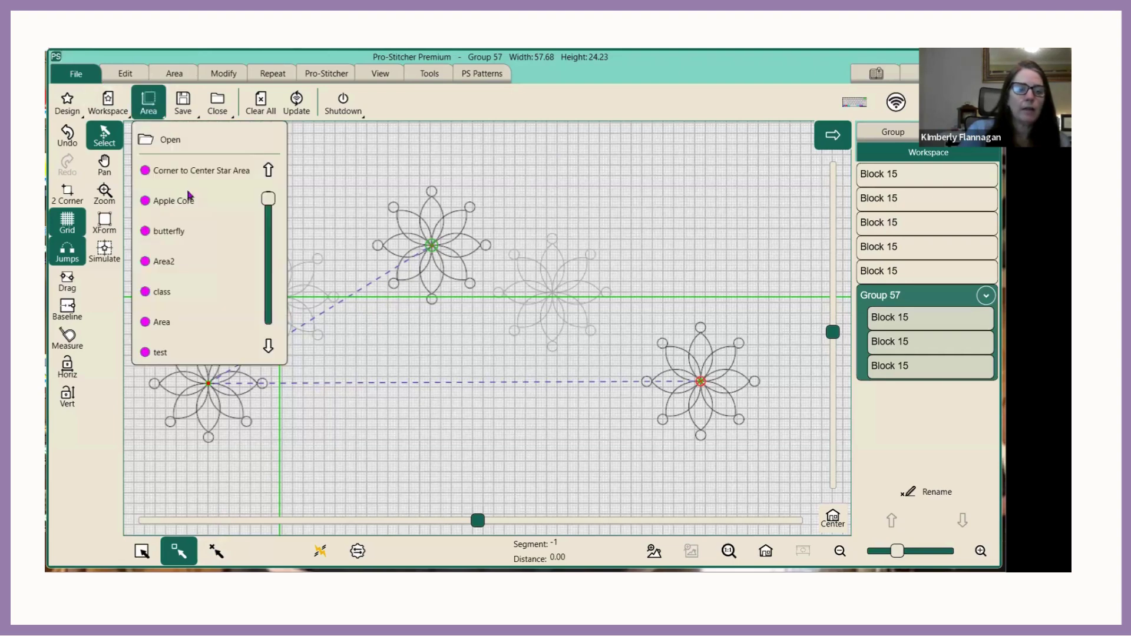
left_click(191, 173)
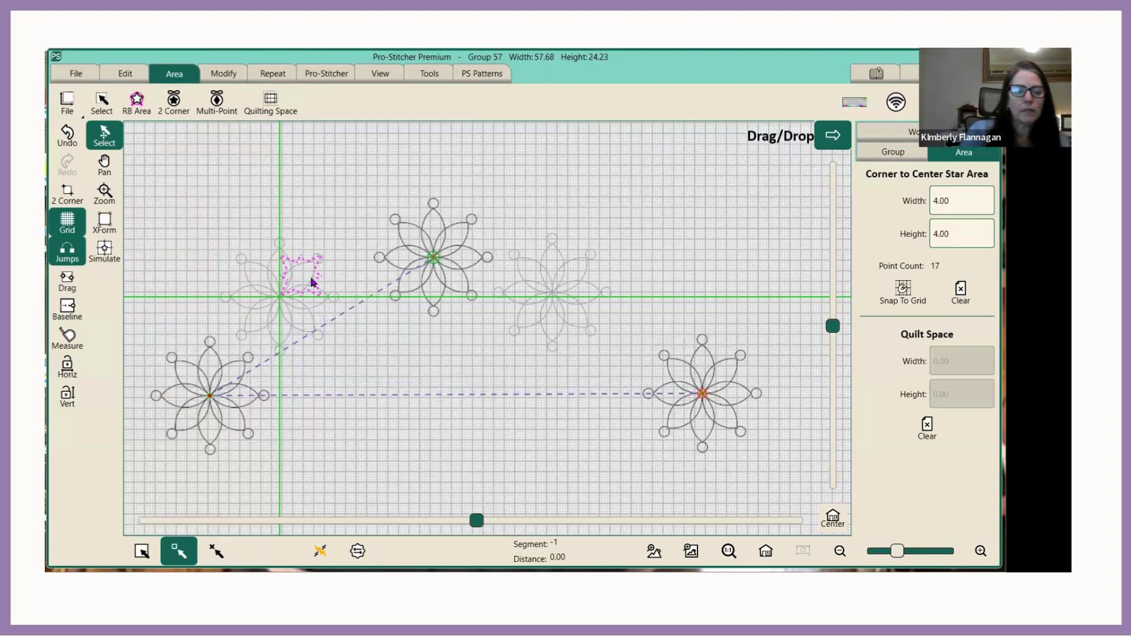
left_click(311, 282)
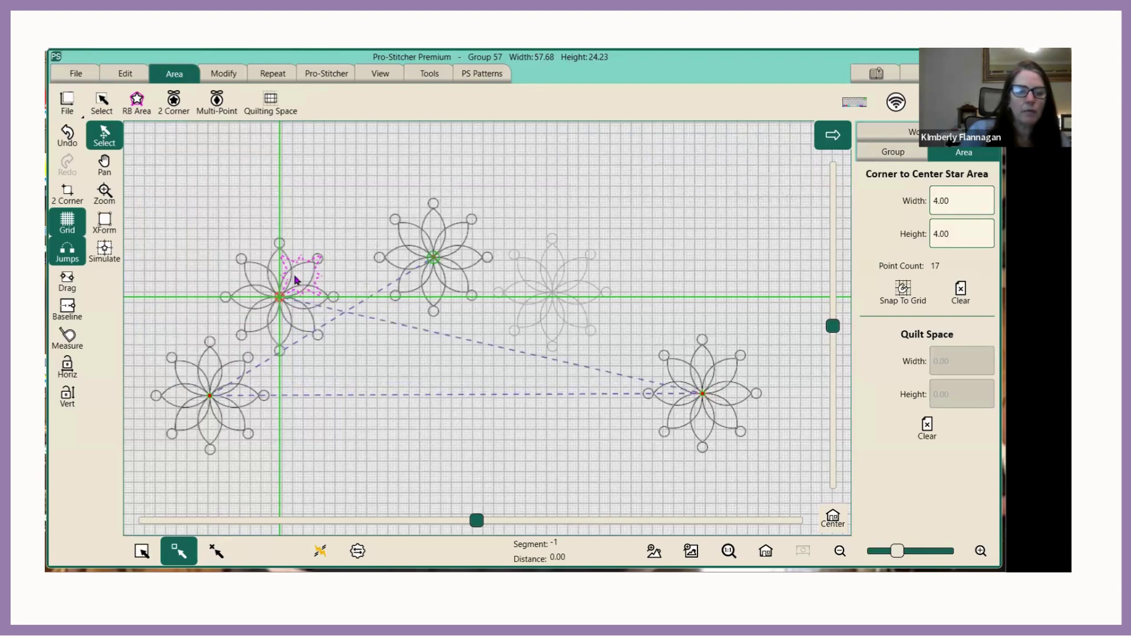
left_click(67, 135)
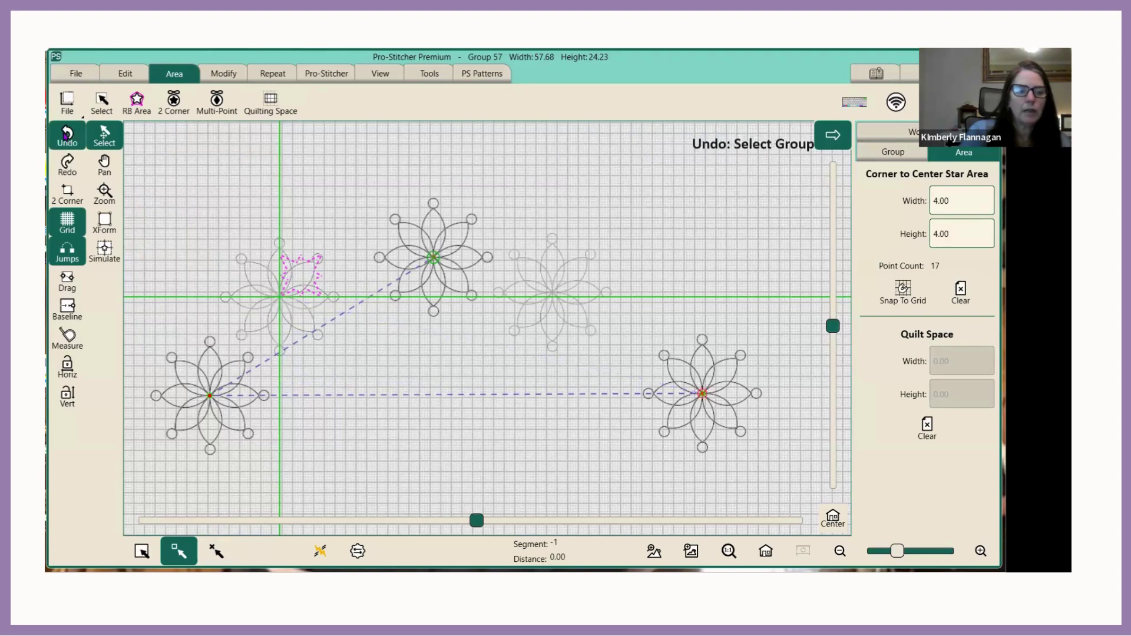
left_click(66, 136)
left_click(66, 137)
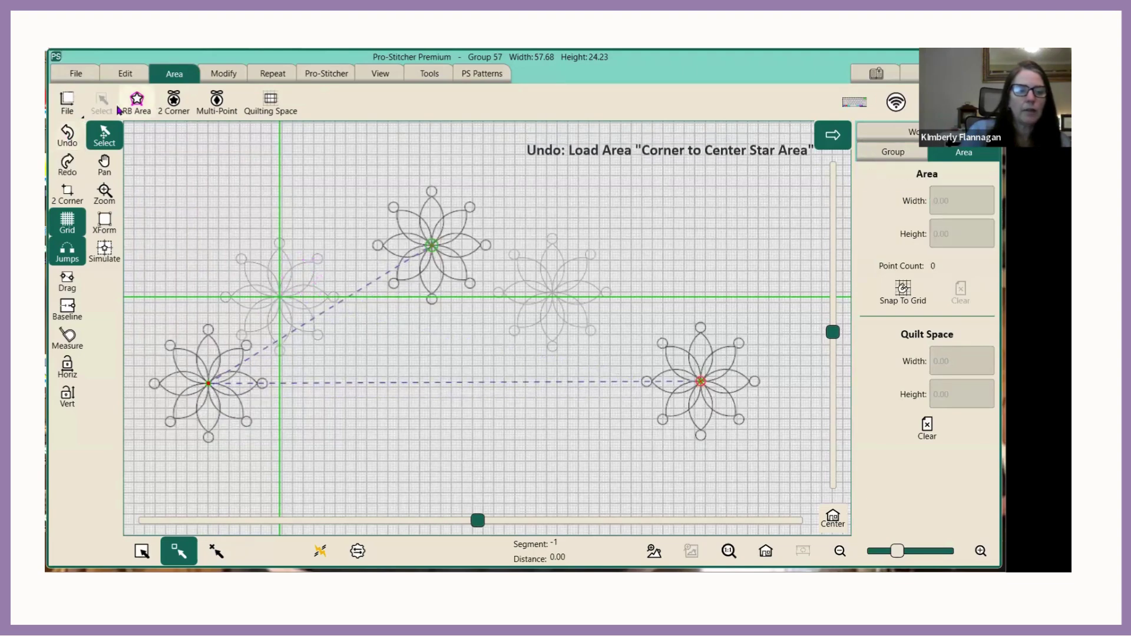
Load the Corner to Center Star Area from the C:\Areas folder.
left_click(91, 76)
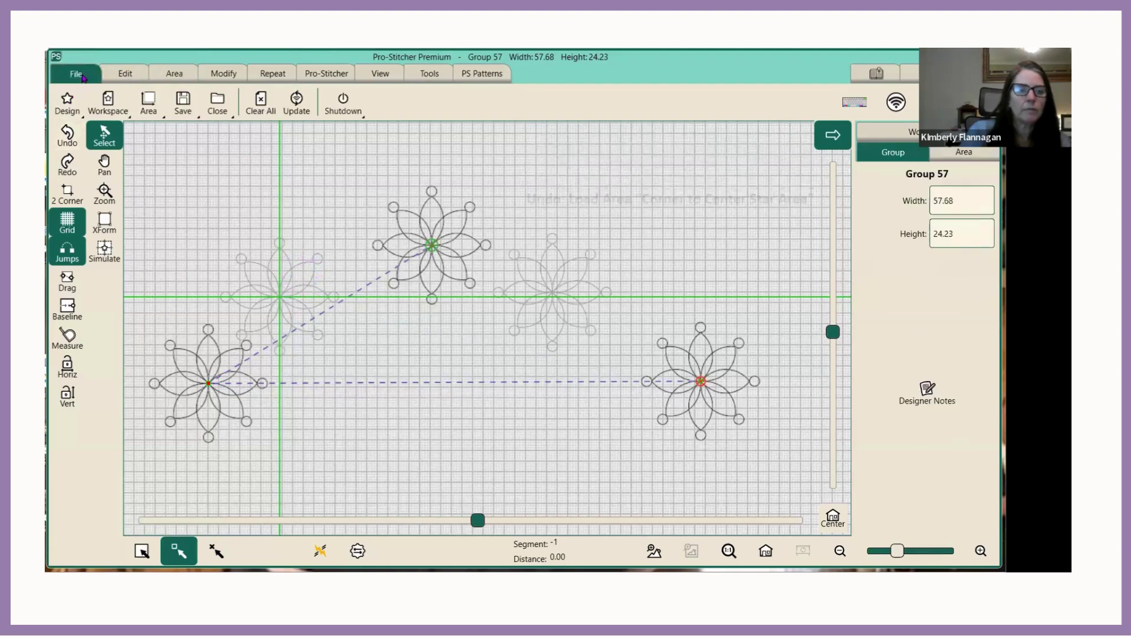
left_click(155, 109)
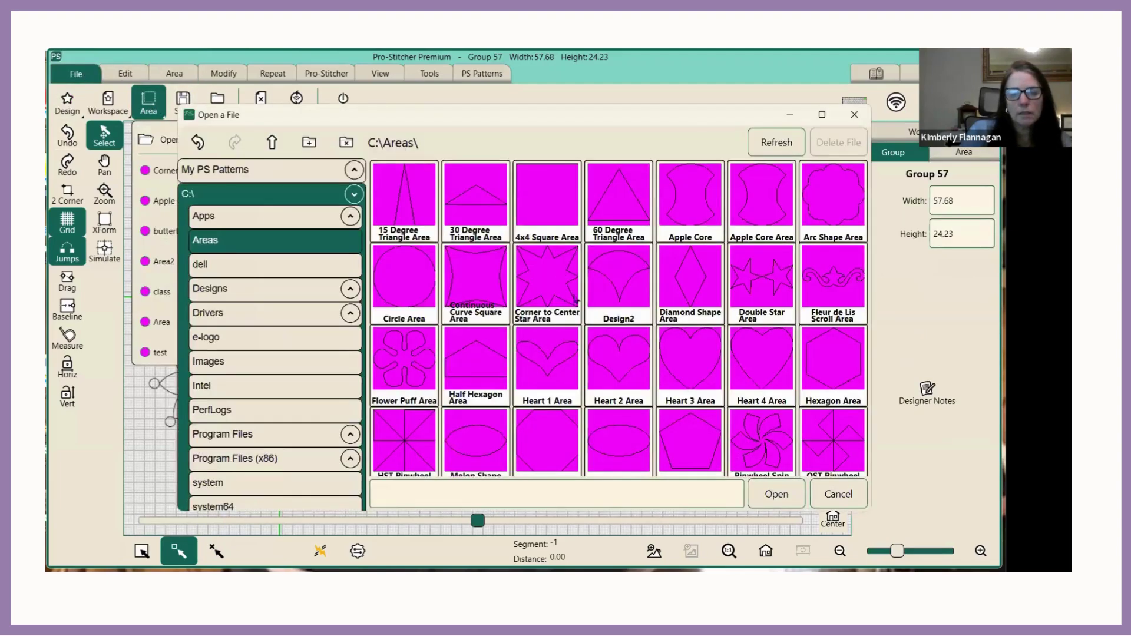
left_click(577, 300)
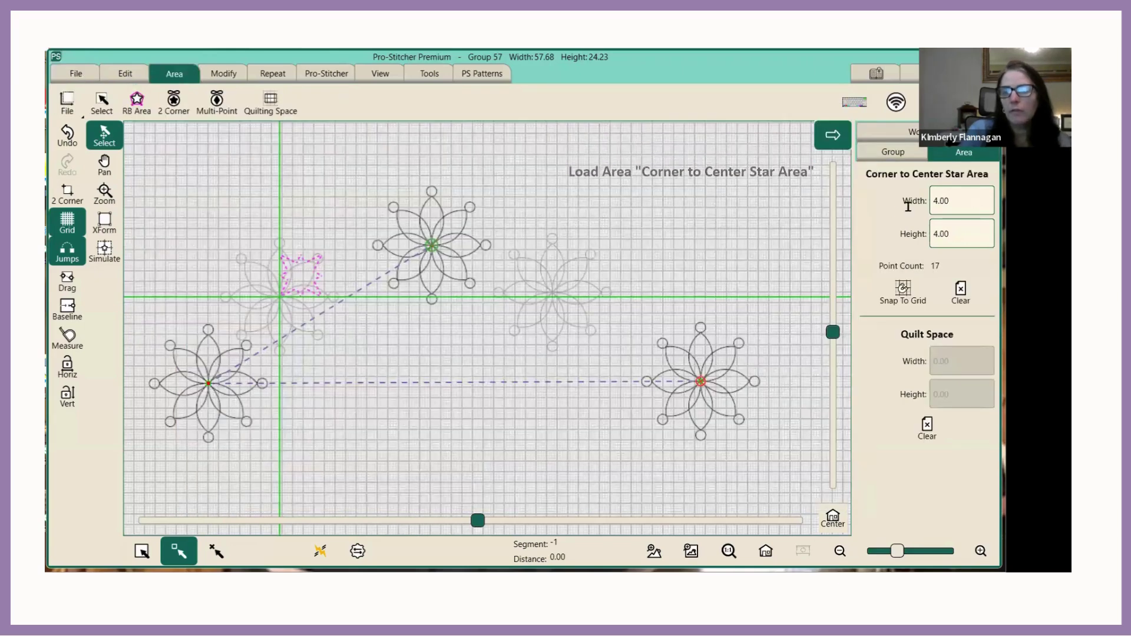
Resize the star area to a width of 12 and a height of 12.
left_click(946, 199)
left_click(790, 325)
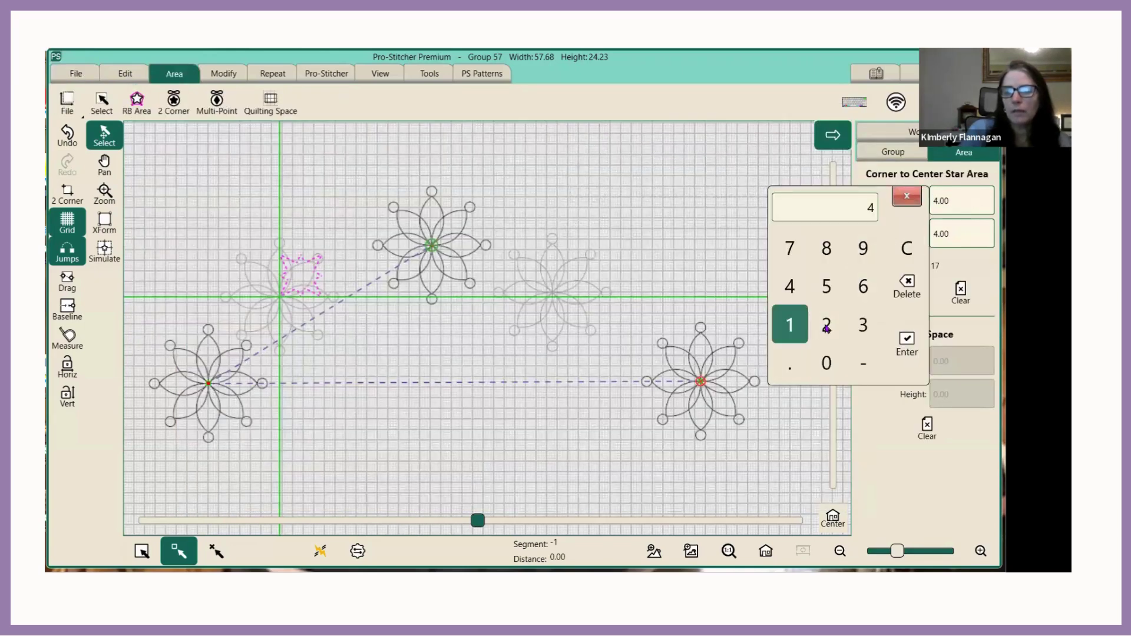
left_click(827, 326)
left_click(921, 322)
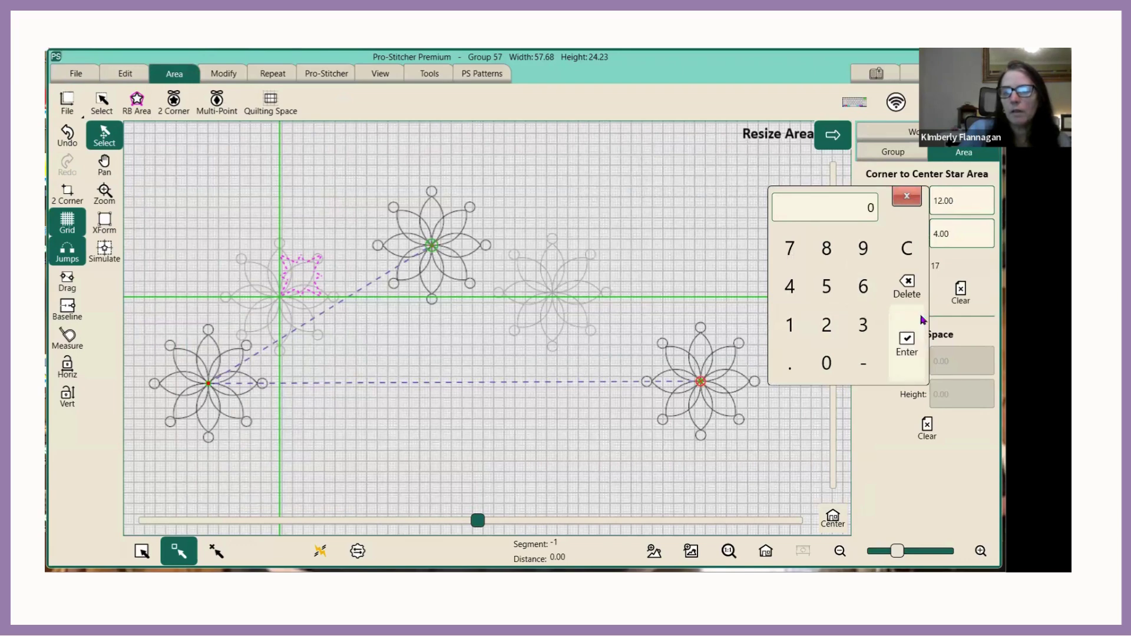
left_click(967, 231)
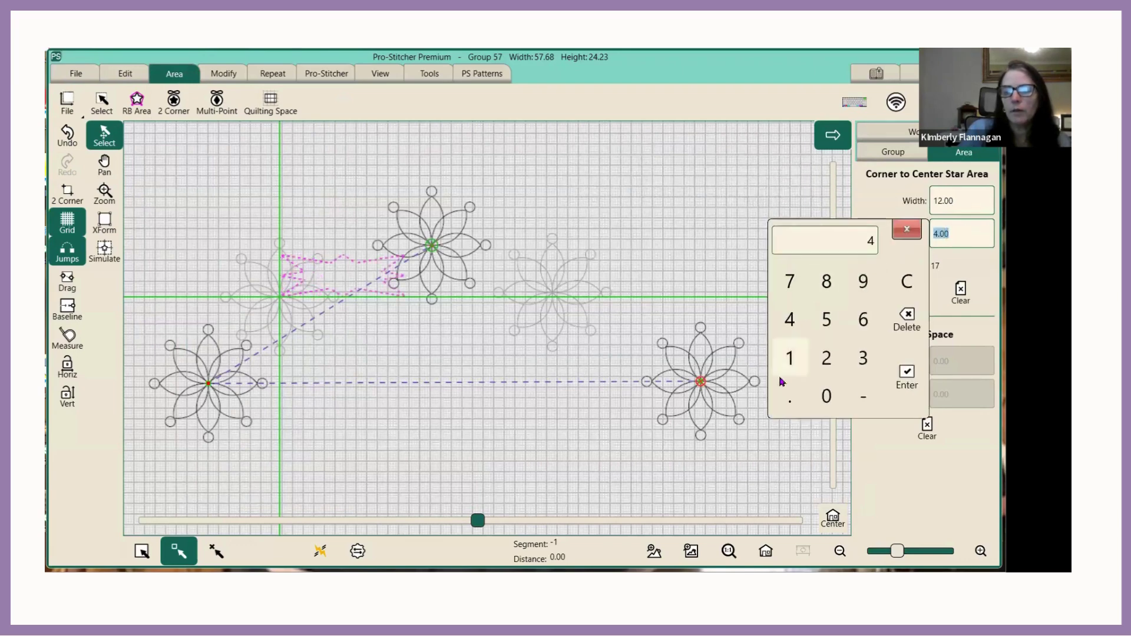
left_click(790, 357)
left_click(826, 357)
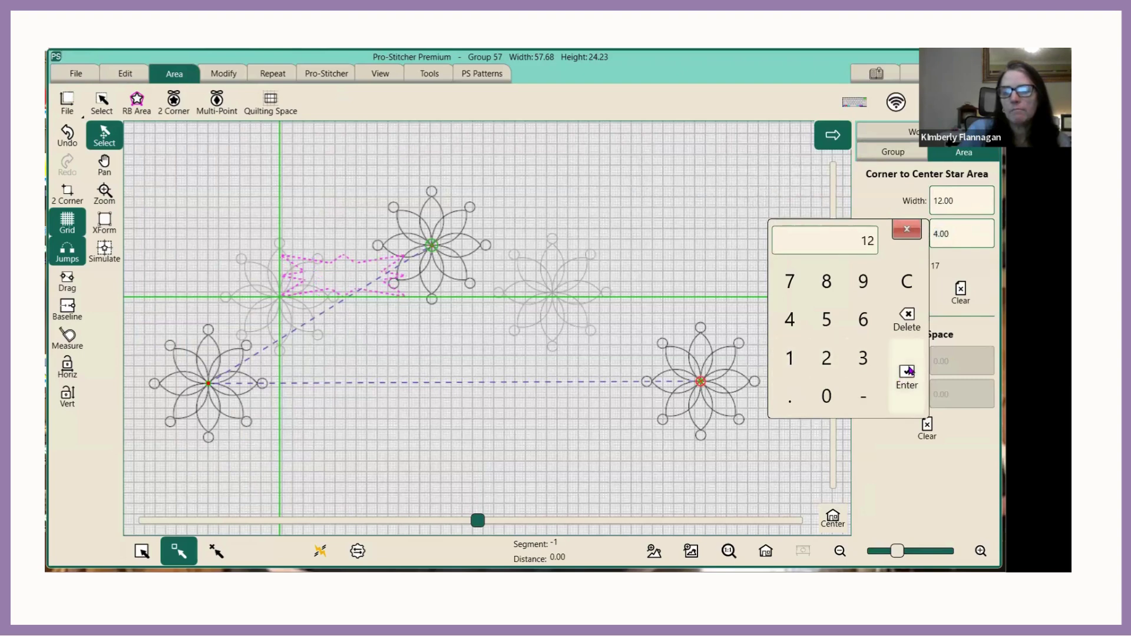
key("Return")
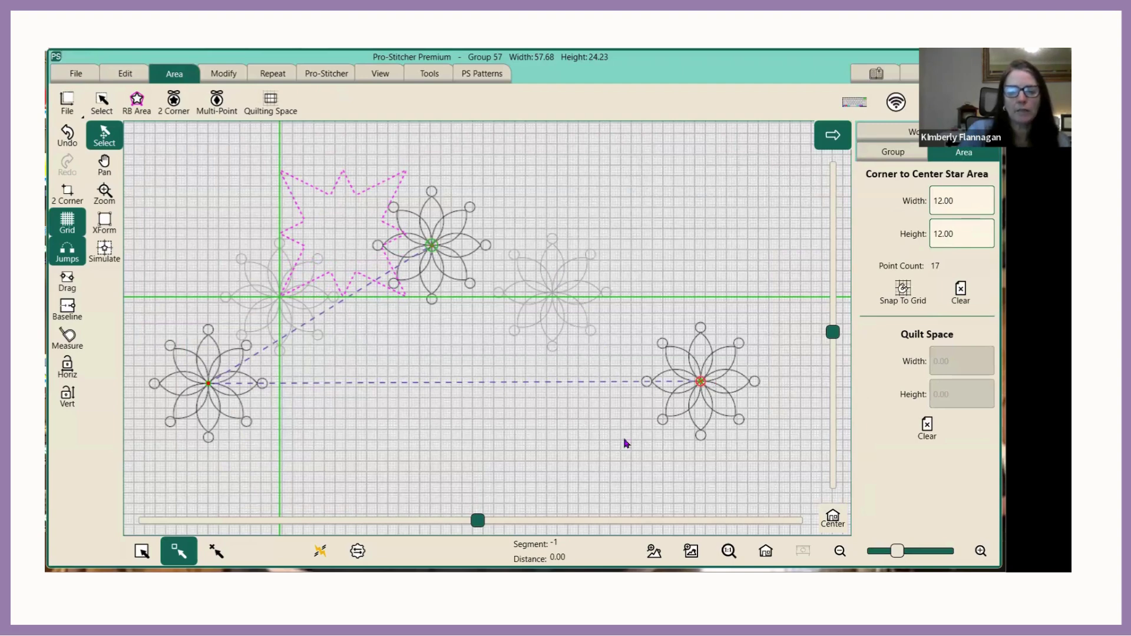
Save the resized area in C:\Areas under the name "Corner to Center Star Area 12 inch".
left_click(70, 74)
left_click(185, 110)
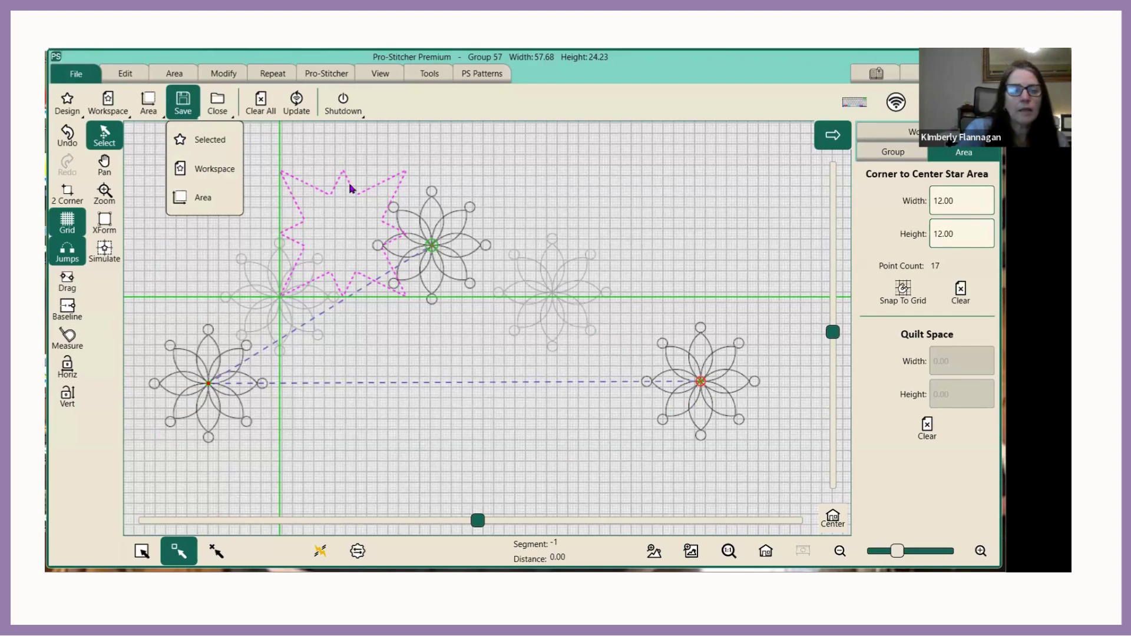
left_click(199, 196)
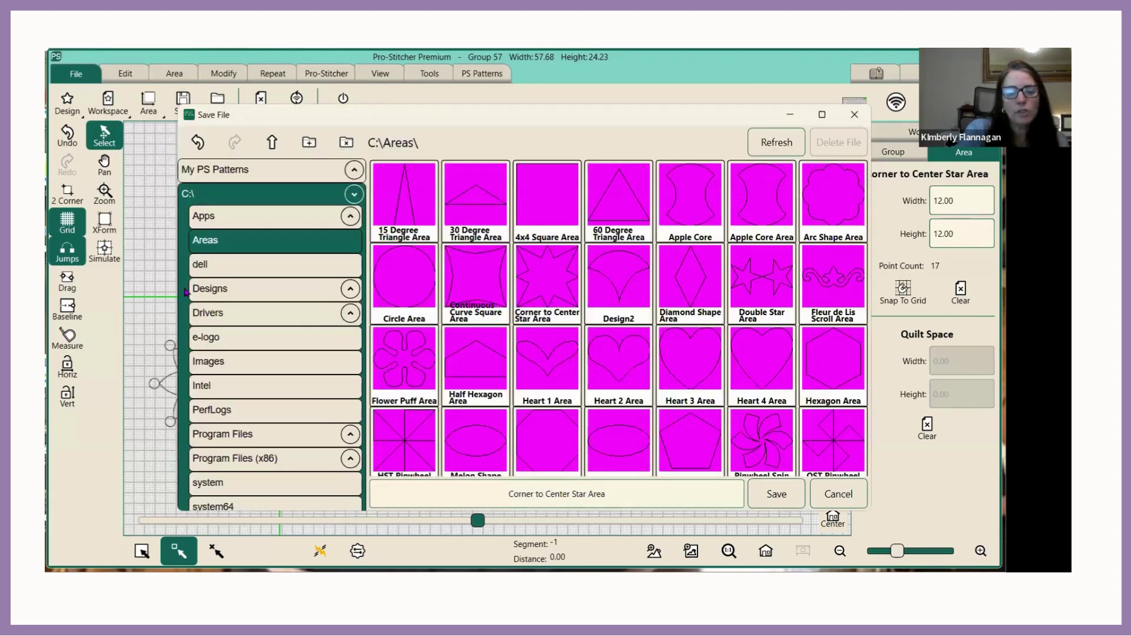
left_click(619, 496)
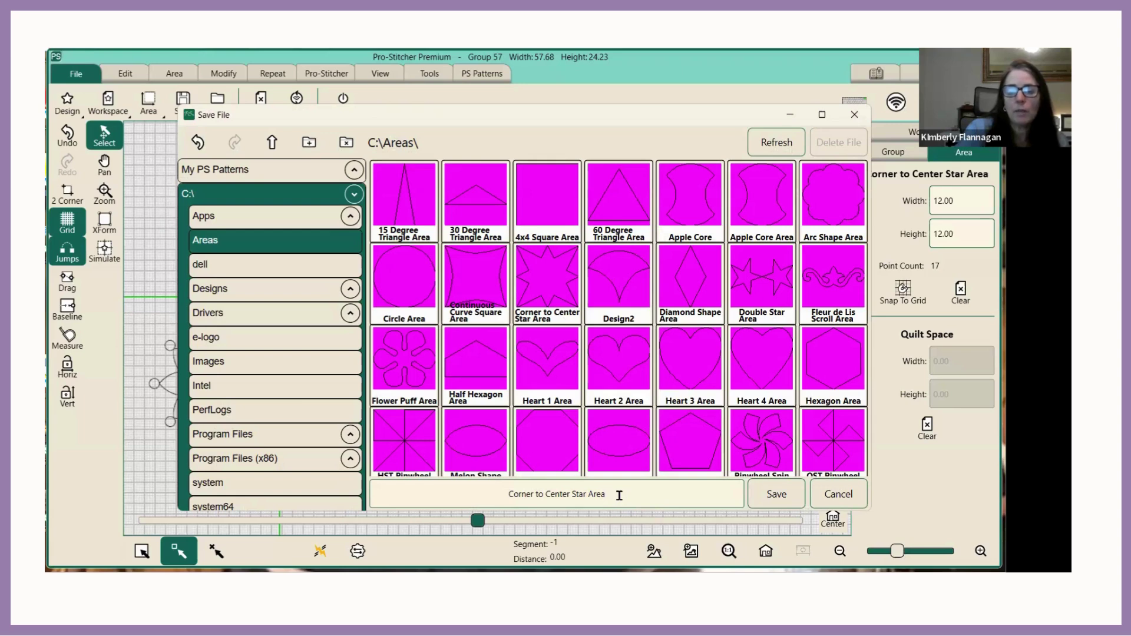
left_click(619, 495)
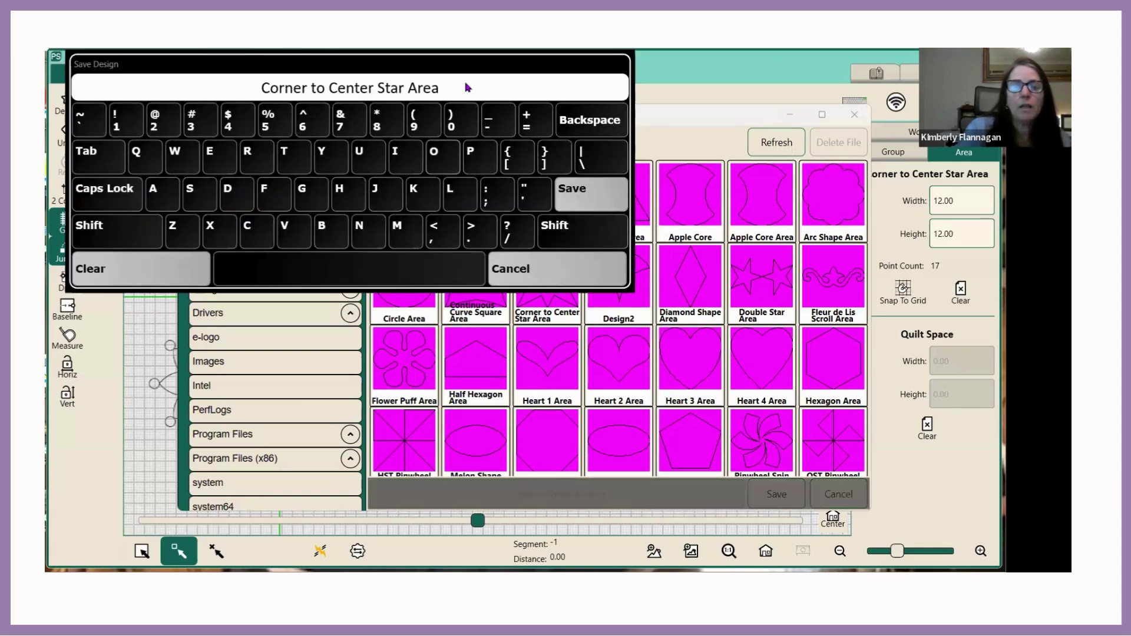
type("12")
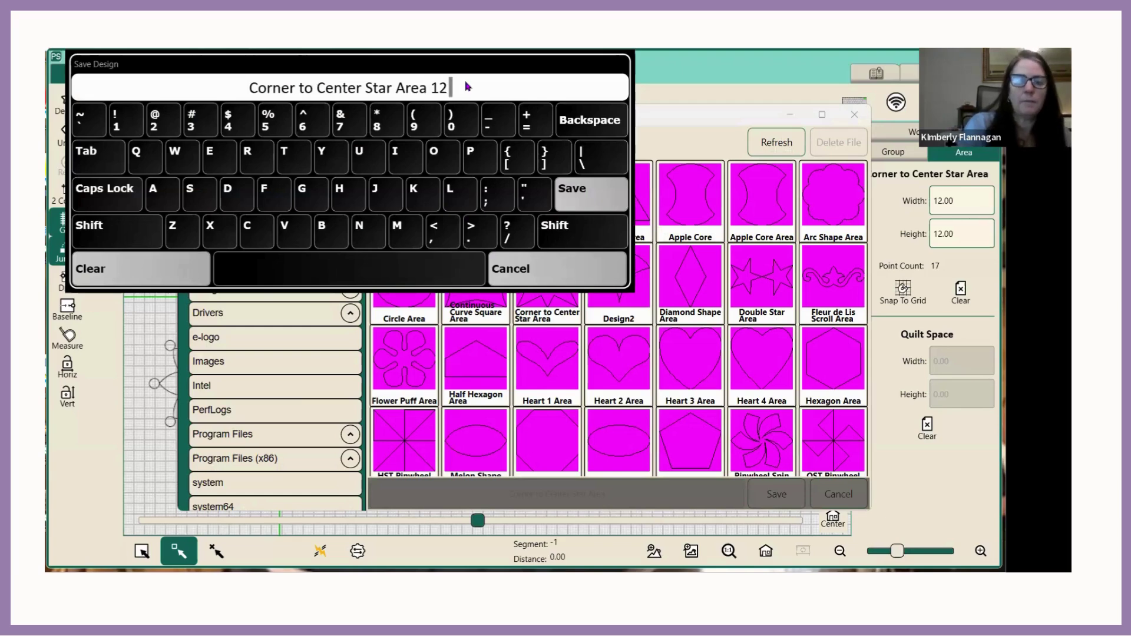
type(" inch")
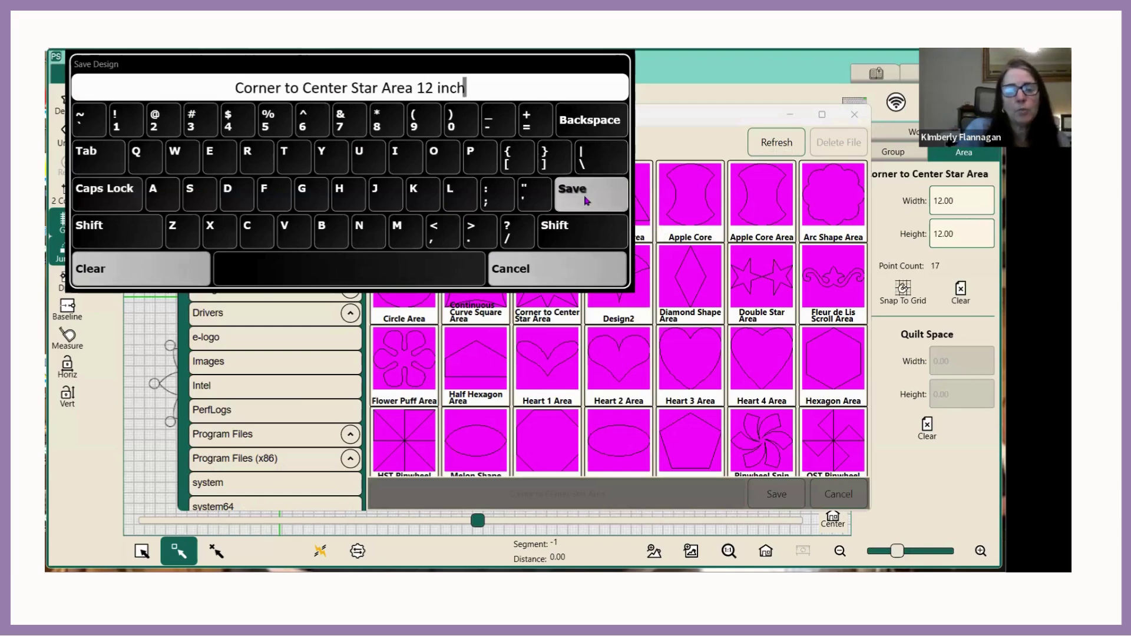
left_click(587, 200)
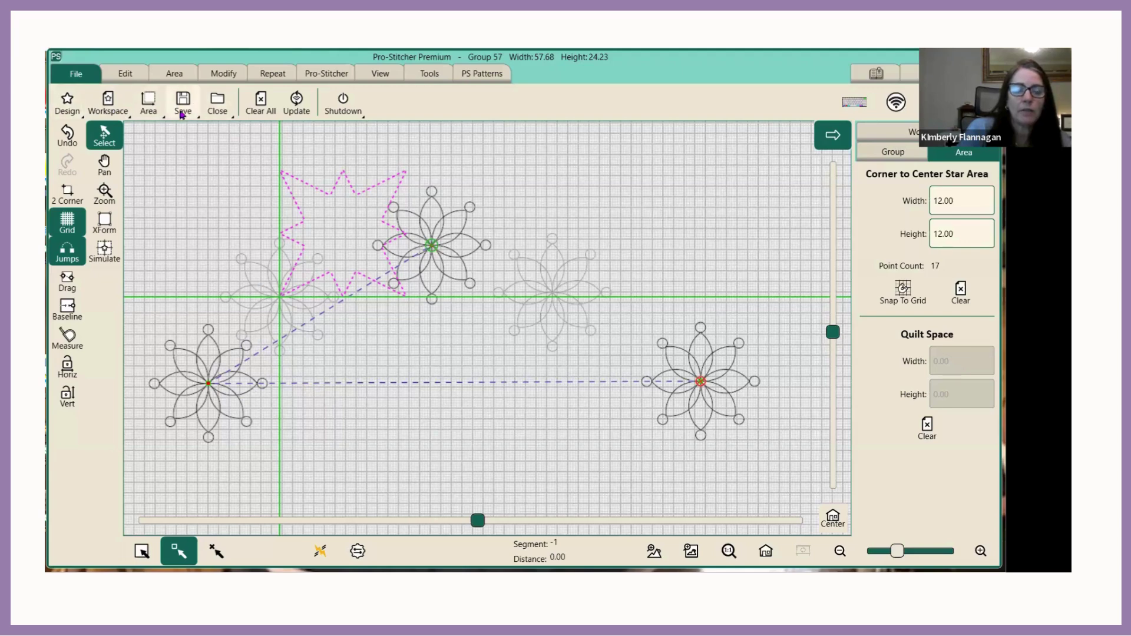
Close the star area, and close the selected three-flower group while keeping the unselected flowers.
left_click(218, 102)
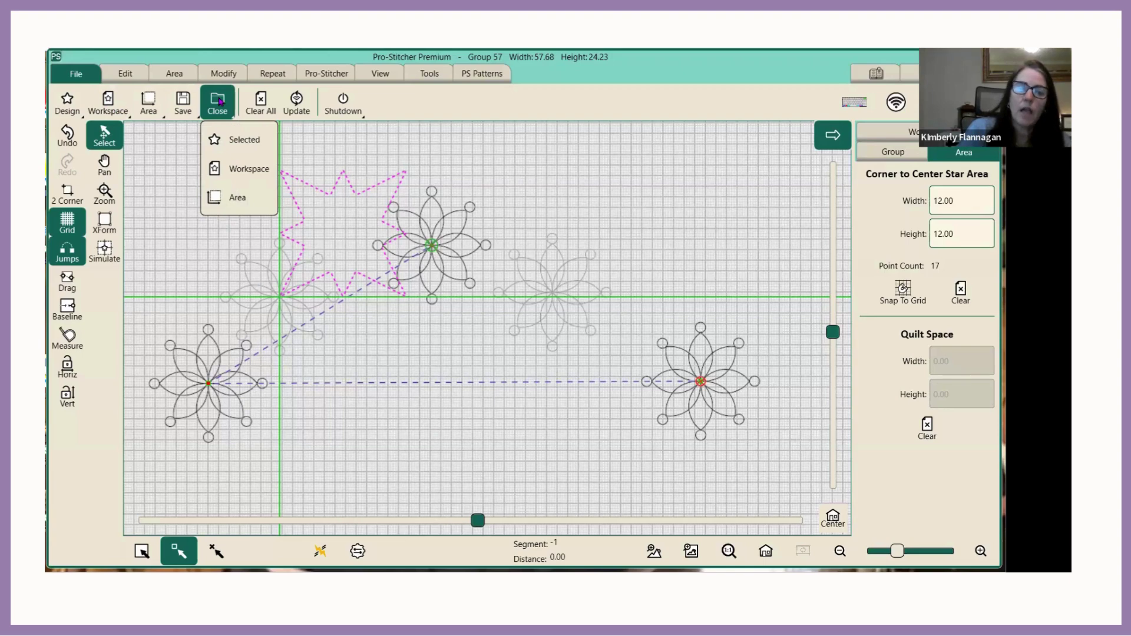
left_click(243, 200)
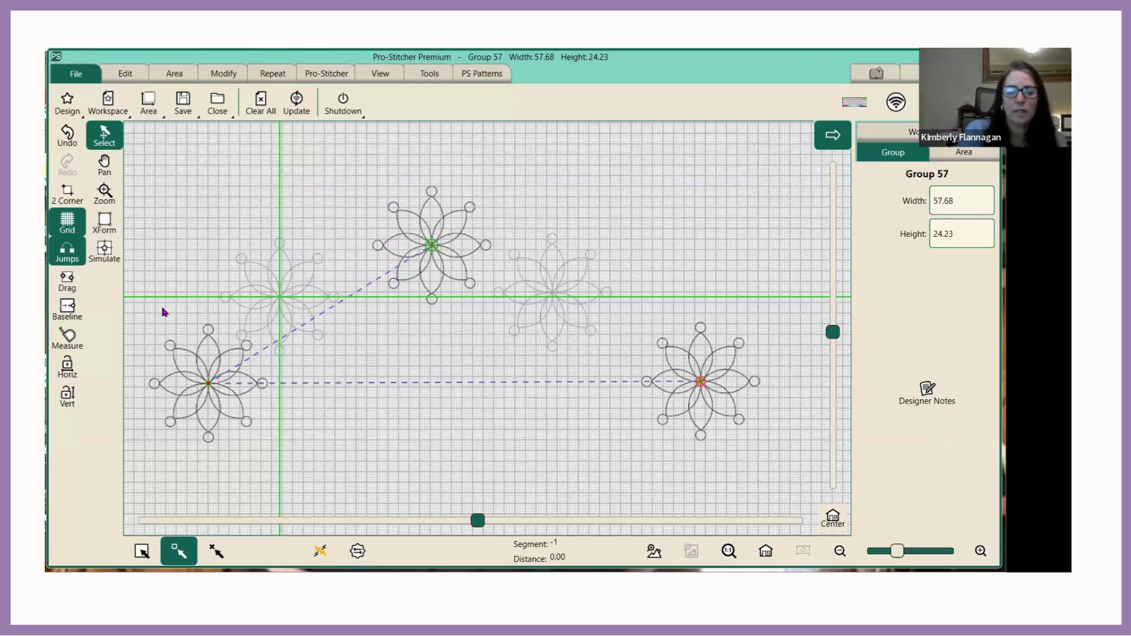
left_click(216, 104)
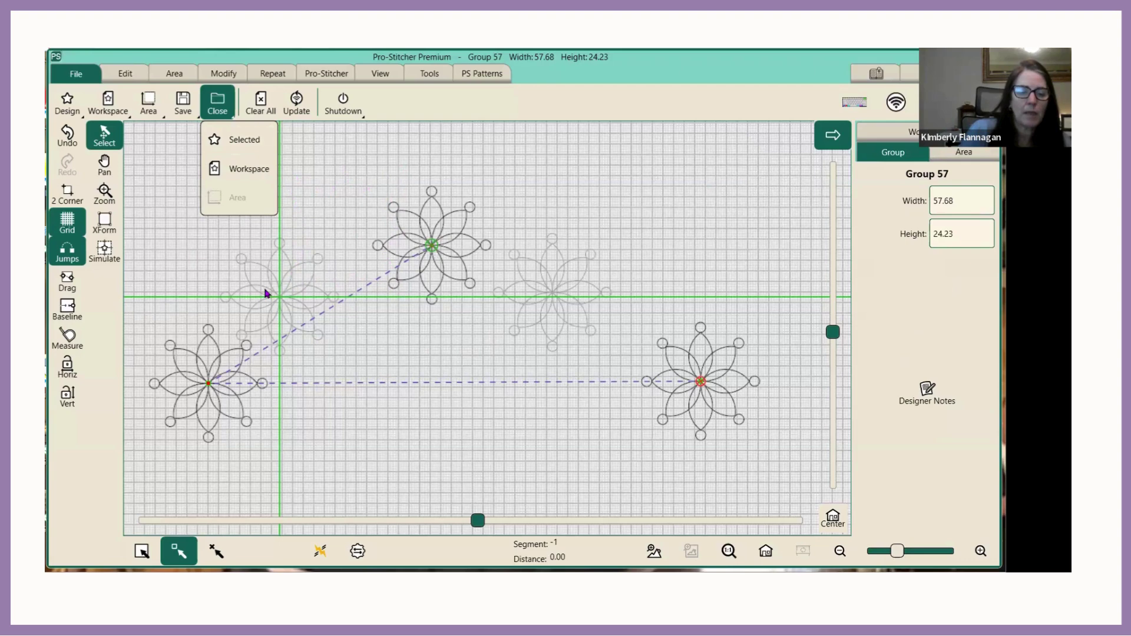
left_click(245, 142)
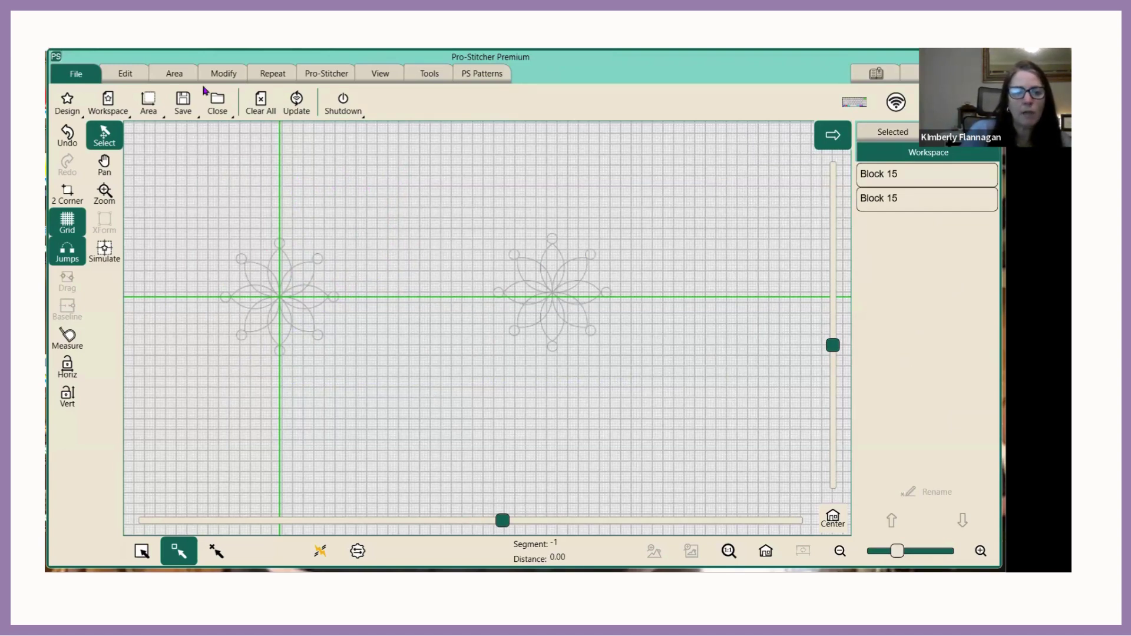
Close the whole remaining workspace and load a fresh Block 15 design from the recent designs.
left_click(222, 112)
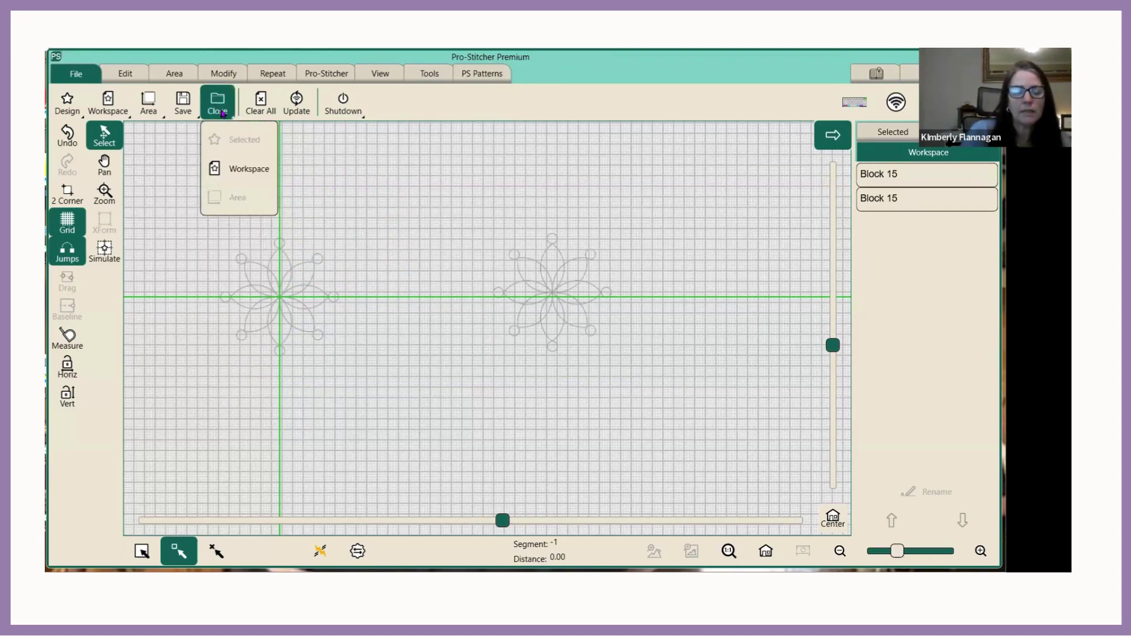
left_click(243, 173)
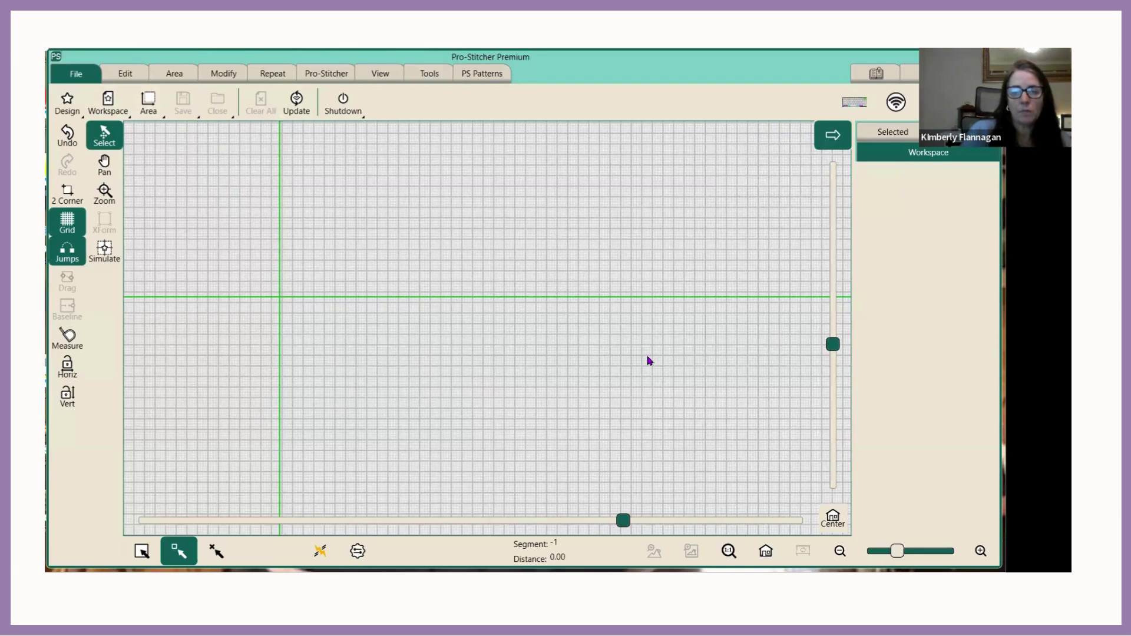
left_click(65, 102)
left_click(94, 171)
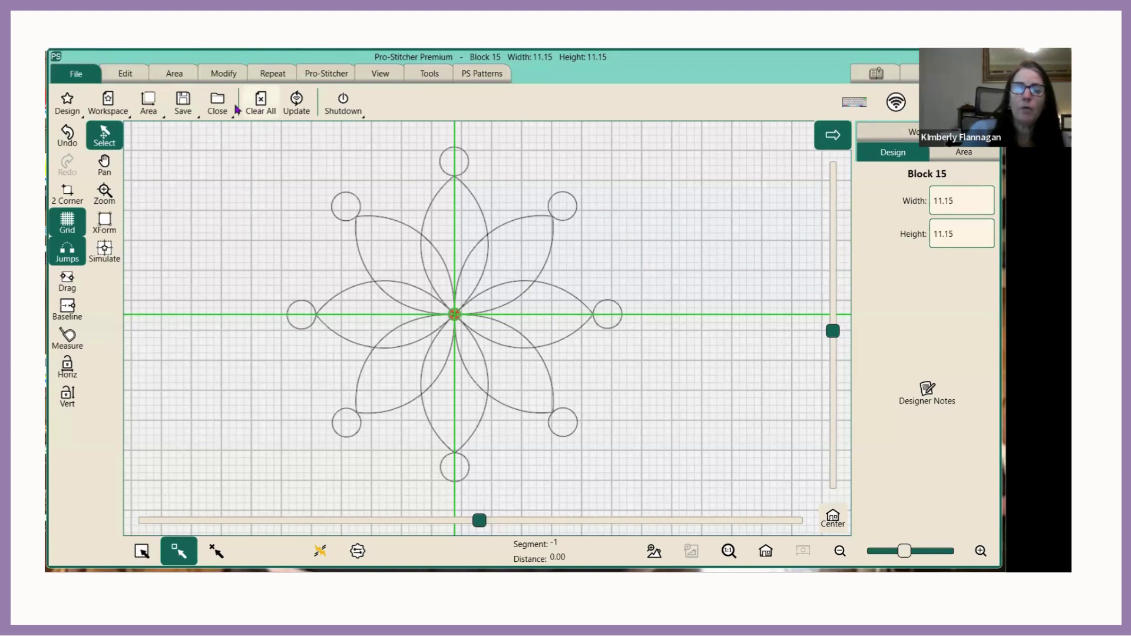
Deselect Block 15, simulate a machine position up and to the left of the flower's centre, and load the Bird Fill design there.
left_click(68, 103)
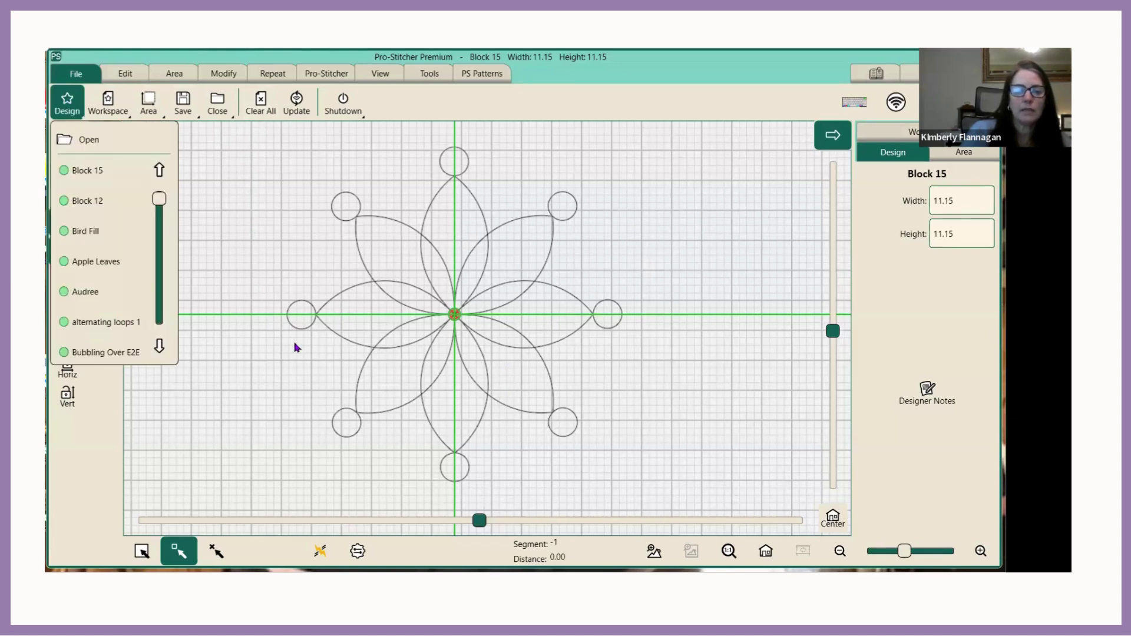
left_click(469, 317)
left_click(457, 318)
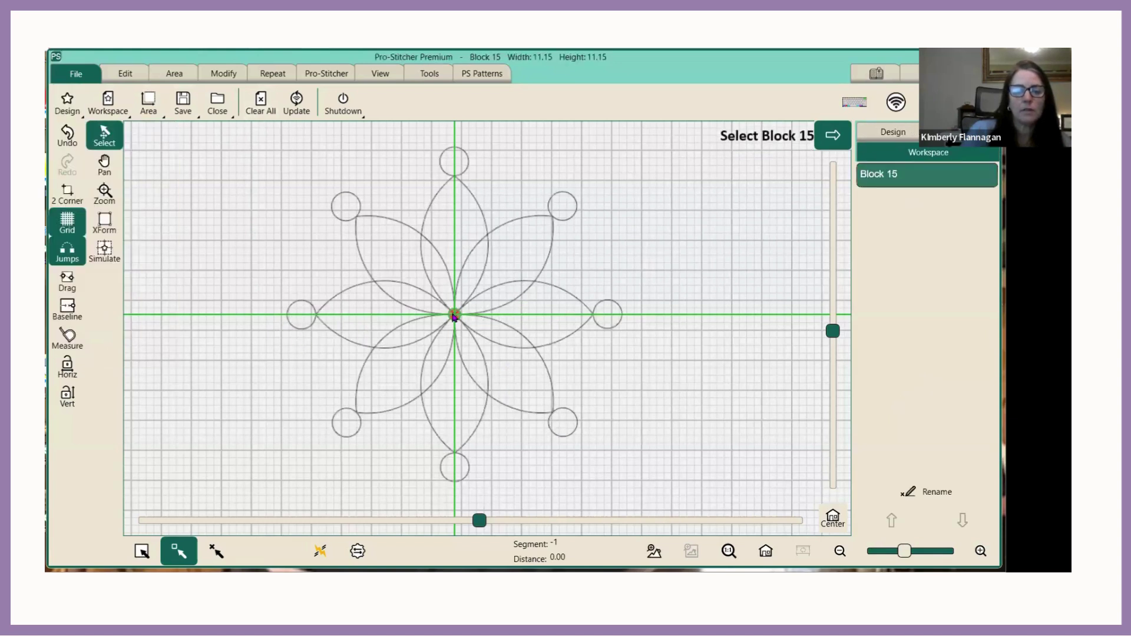
left_click(168, 278)
left_click(104, 250)
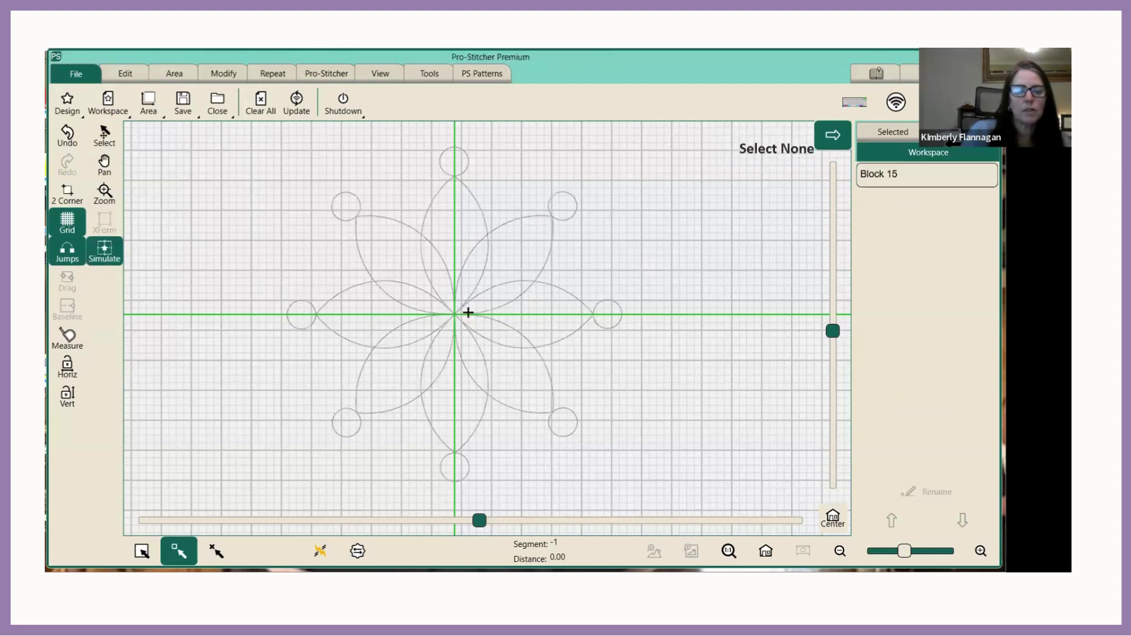
left_click(67, 101)
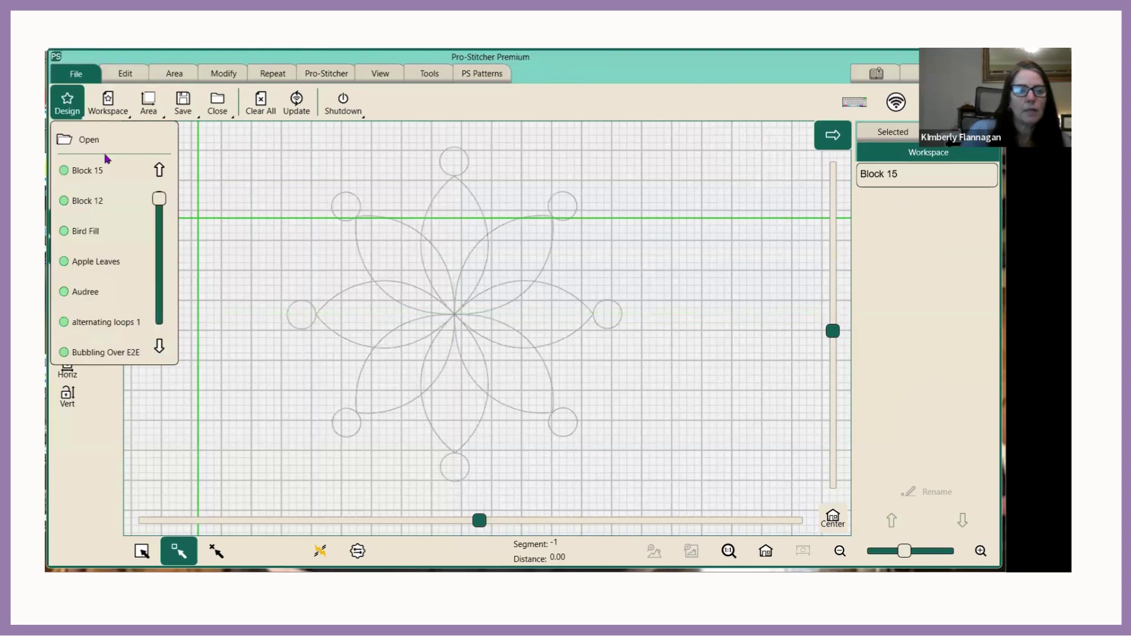
left_click(87, 231)
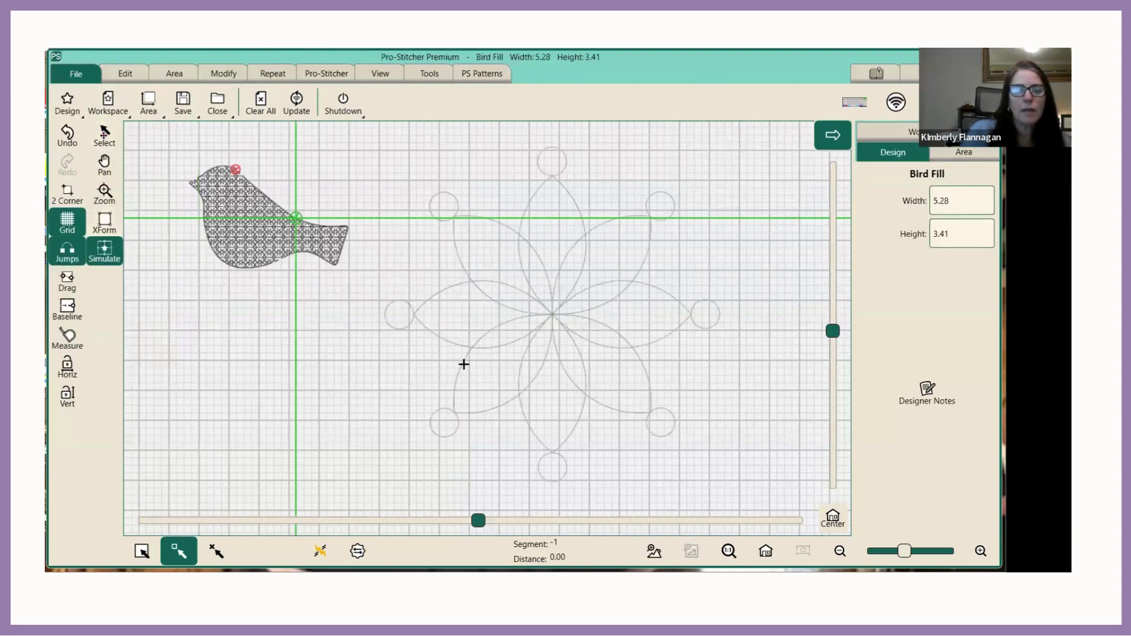
Clear all designs from the workspace and simulate a new machine position in the upper left part of the empty grid.
left_click(263, 112)
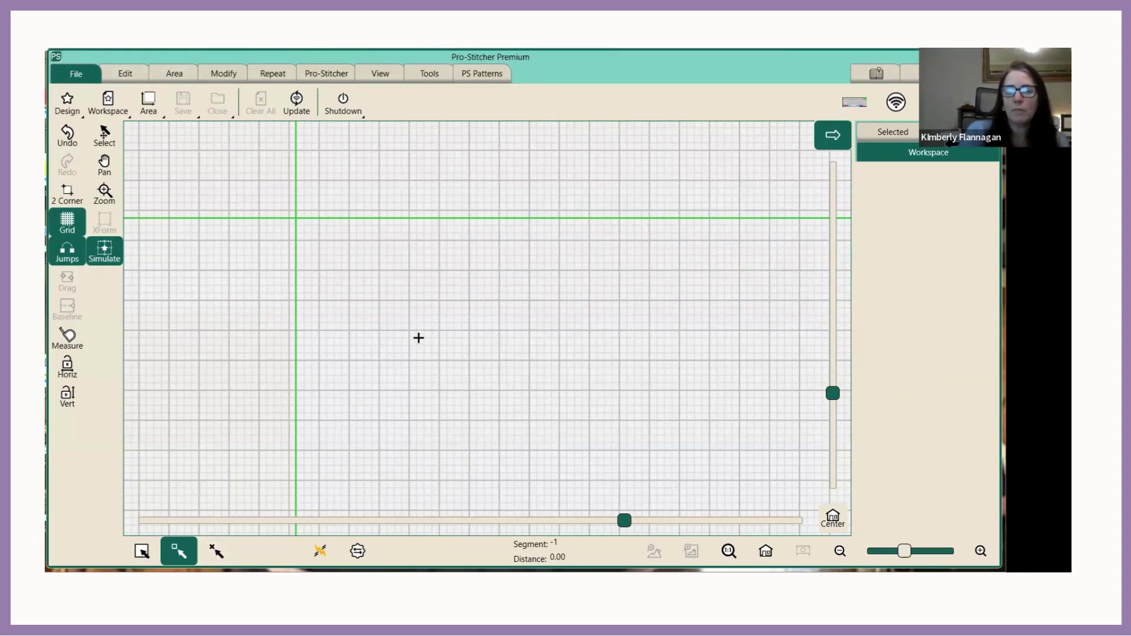
scroll(419, 337, "down", 3)
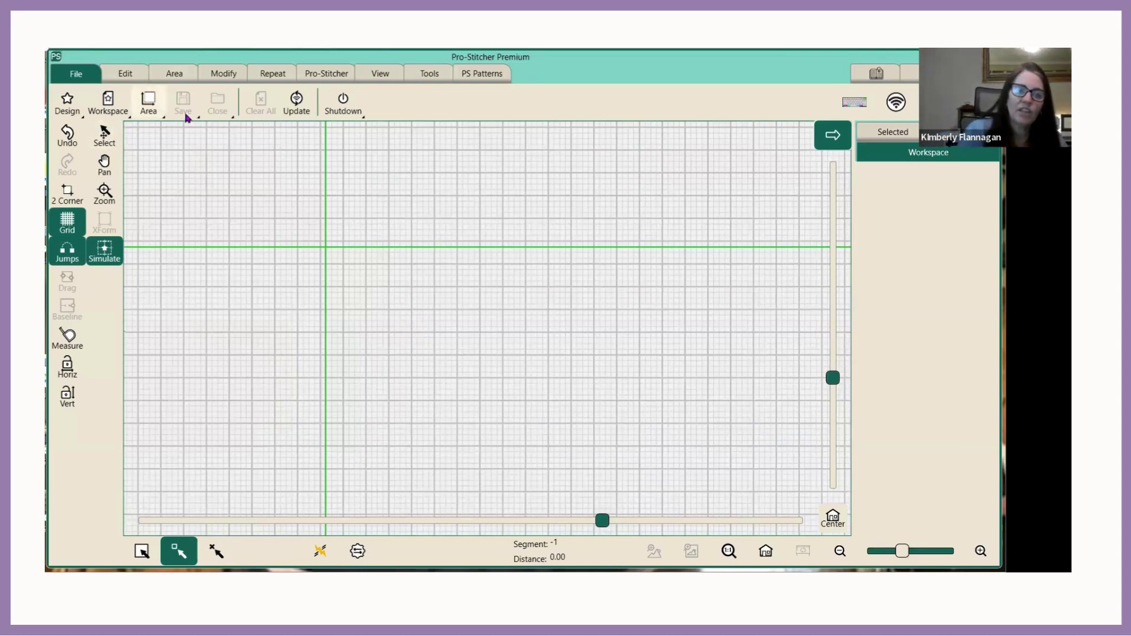
left_click(183, 164)
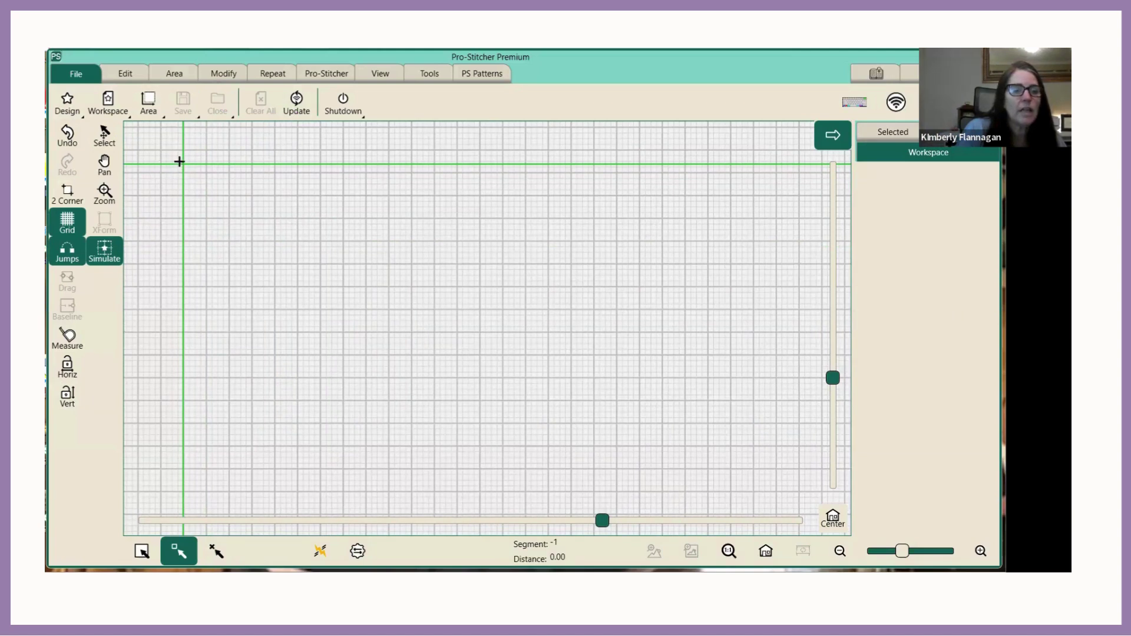
left_click(285, 194)
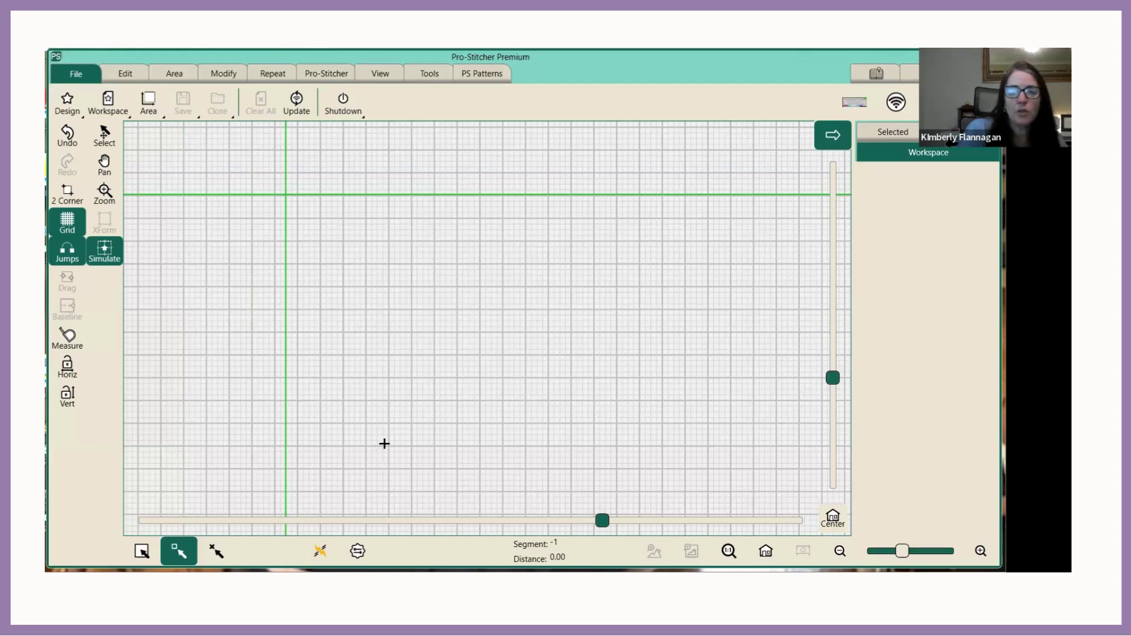
Look over the shutdown options without choosing one, and load Block 15 from the recent designs.
left_click(298, 101)
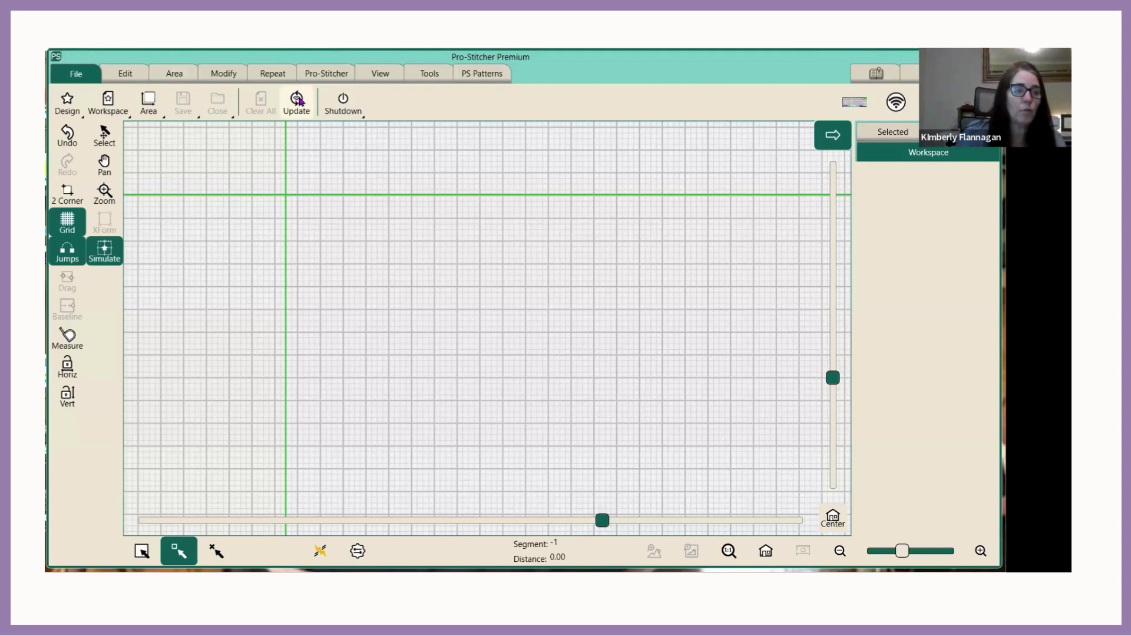
left_click(348, 107)
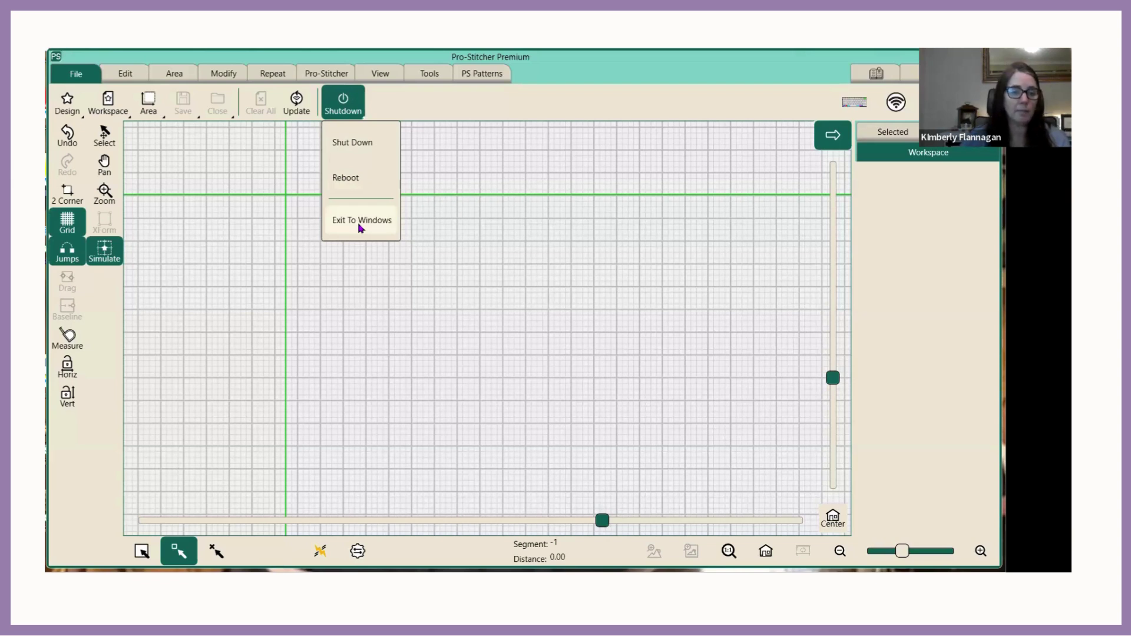
left_click(66, 103)
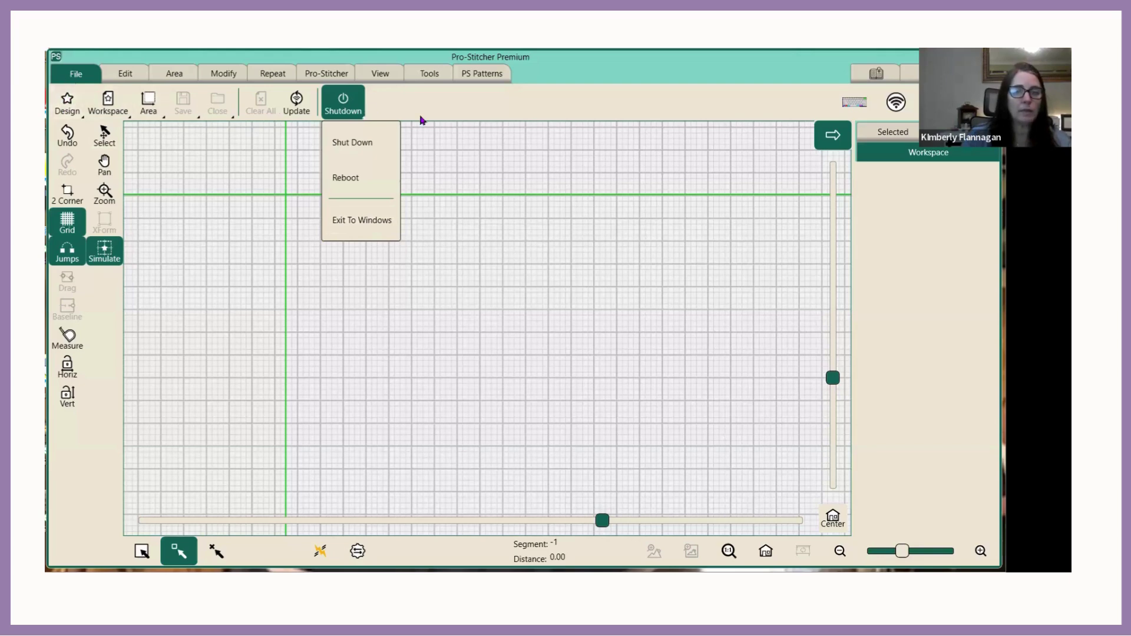
left_click(87, 170)
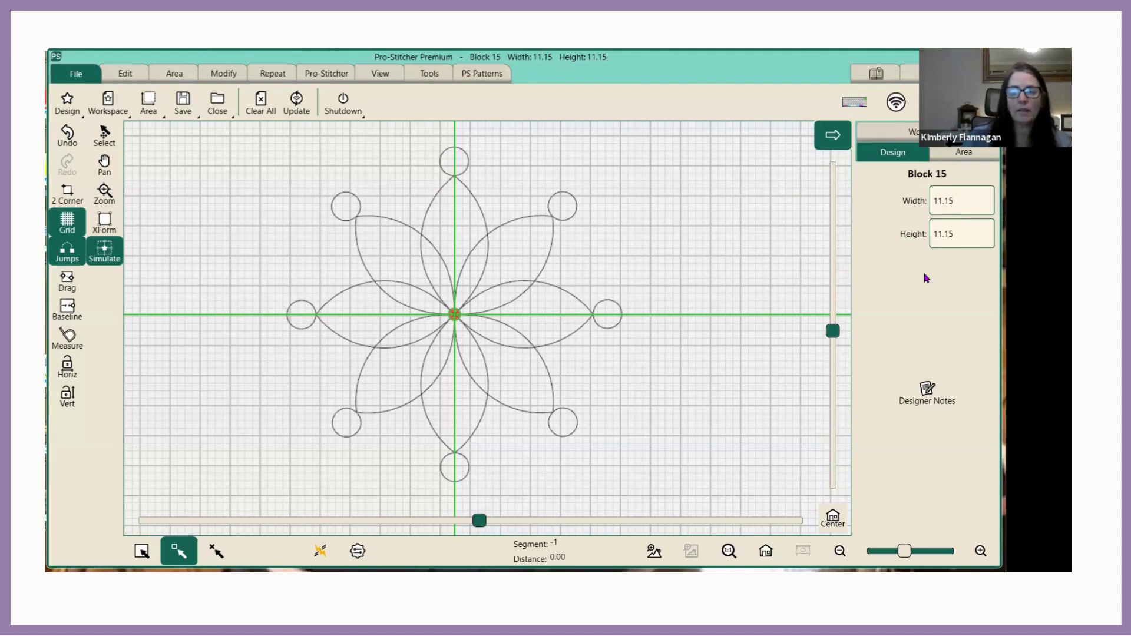
Set the width of the Block 15 design to 13.5.
left_click(961, 202)
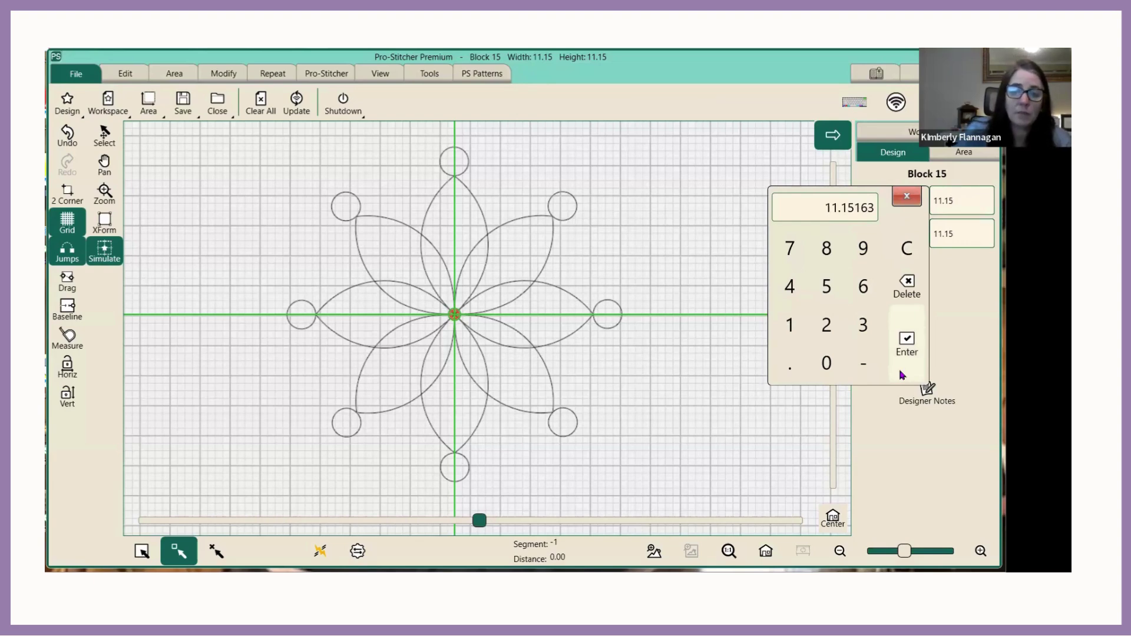
left_click(907, 249)
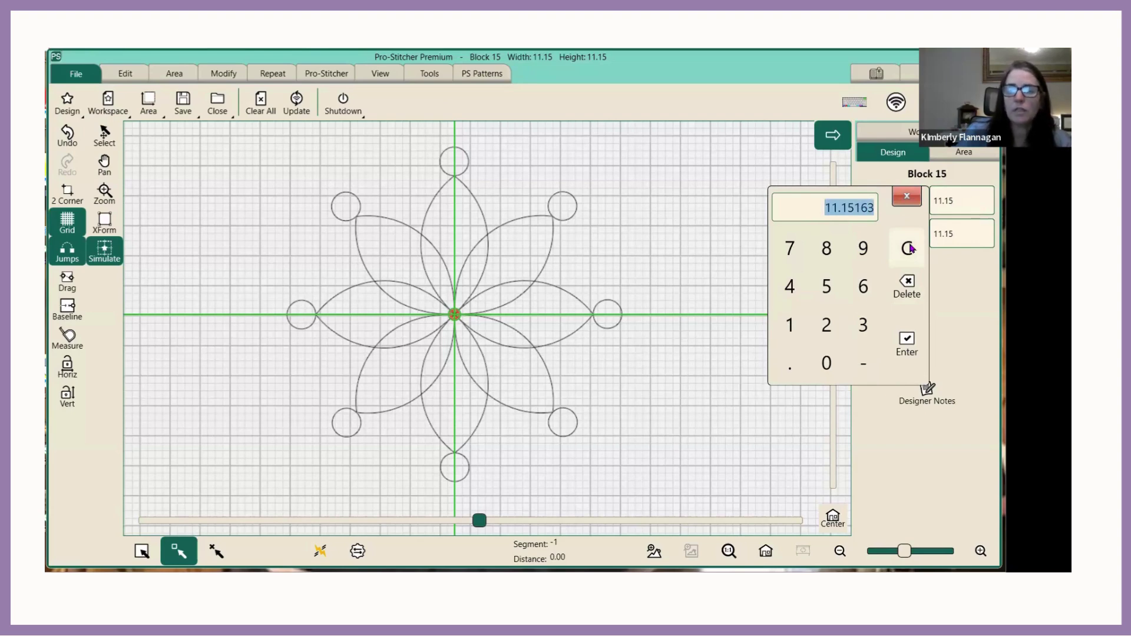
left_click(907, 249)
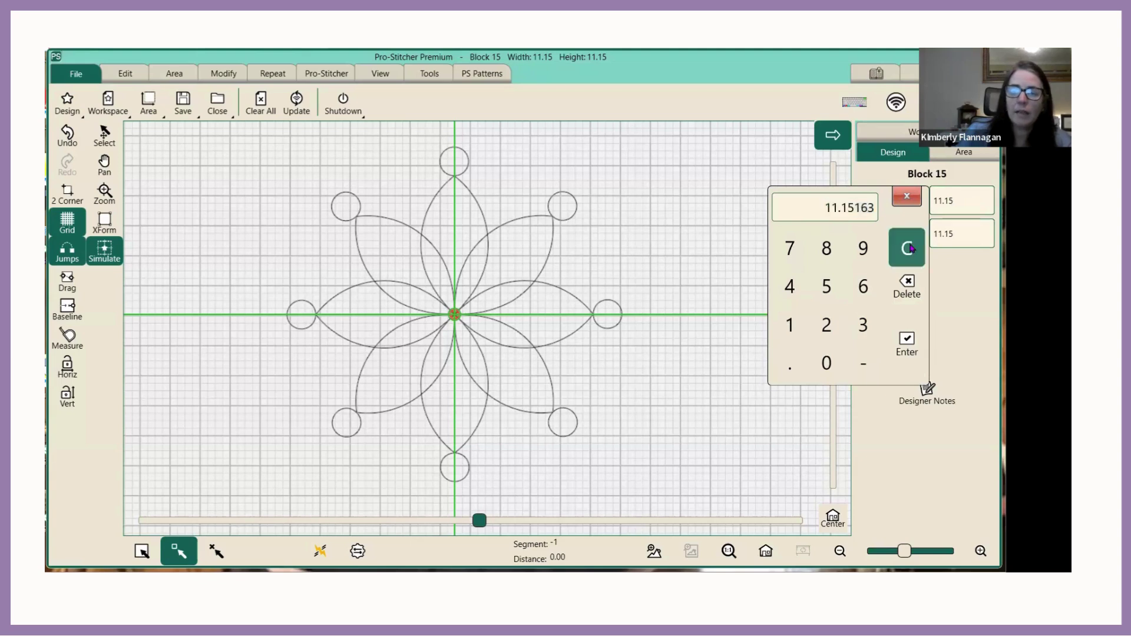
left_click(793, 325)
left_click(863, 326)
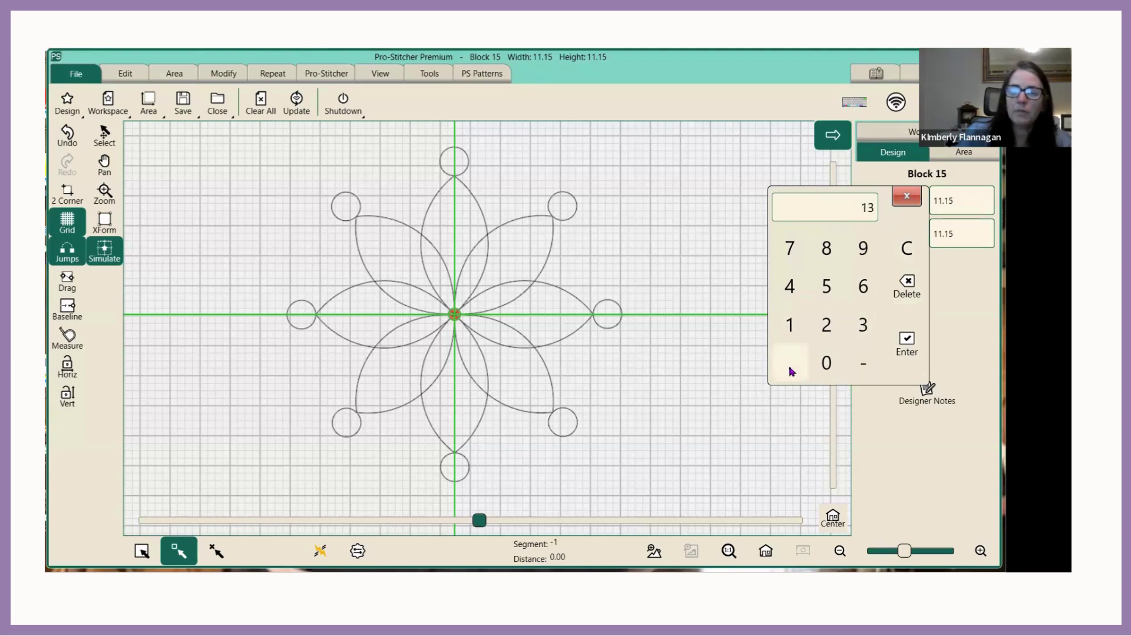
left_click(790, 367)
left_click(828, 287)
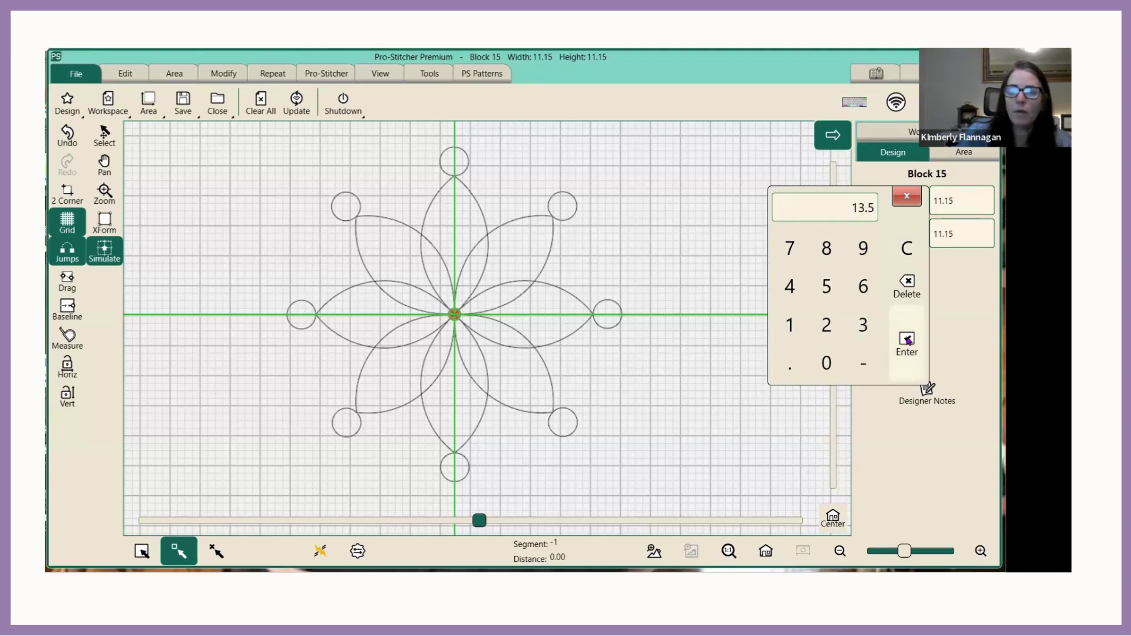
left_click(768, 315)
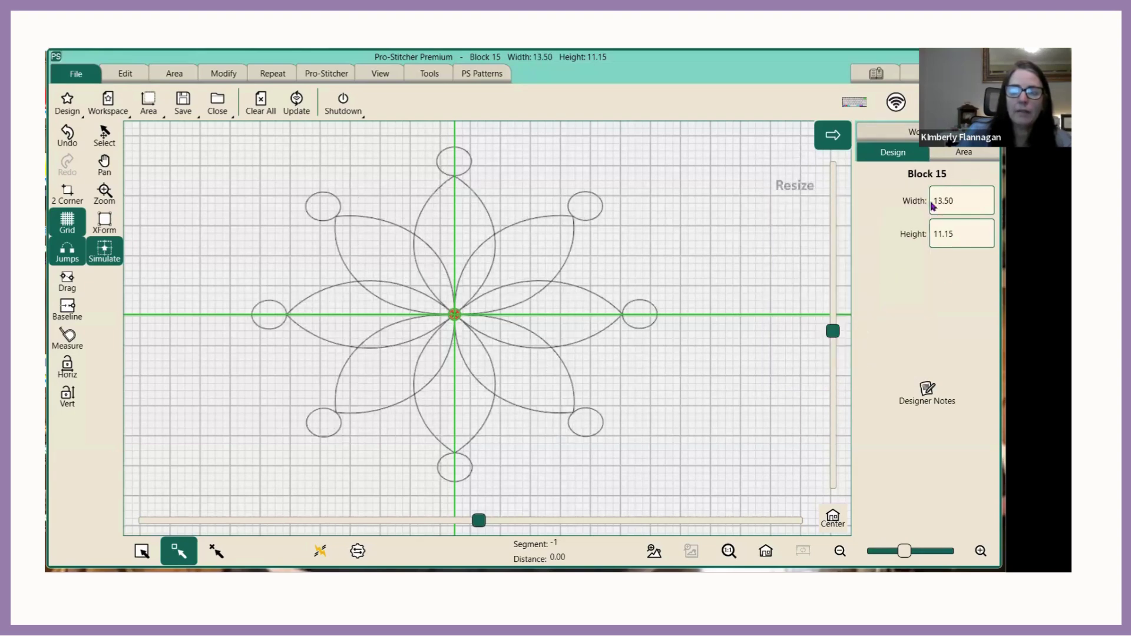
Set the height of the Block 15 design to 13.5.
left_click(972, 233)
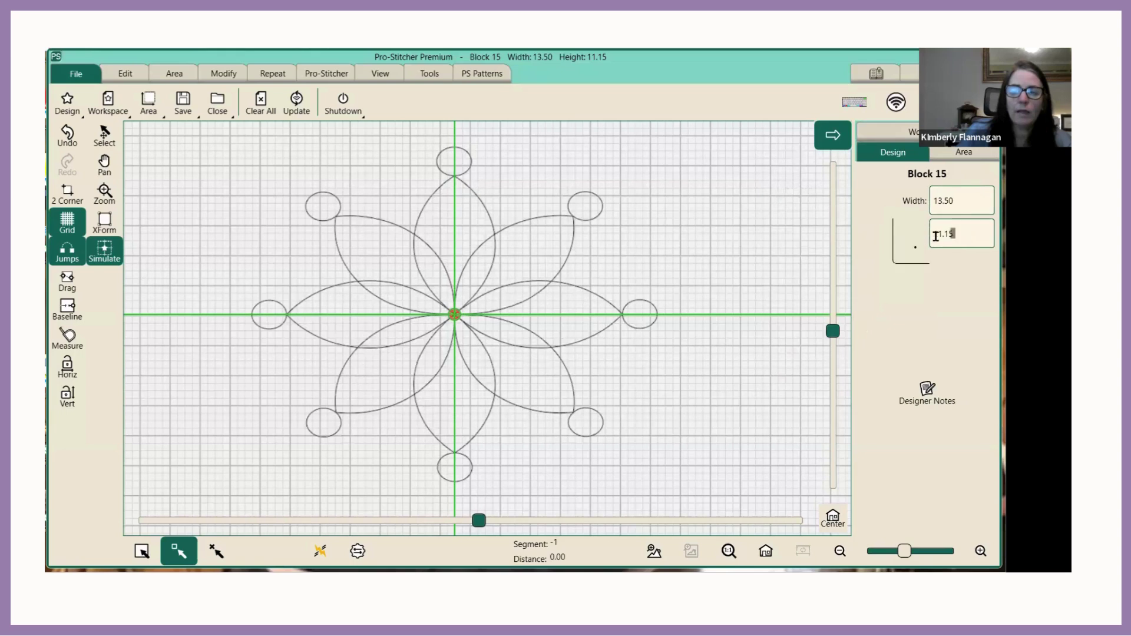
left_click_drag(808, 241, 880, 245)
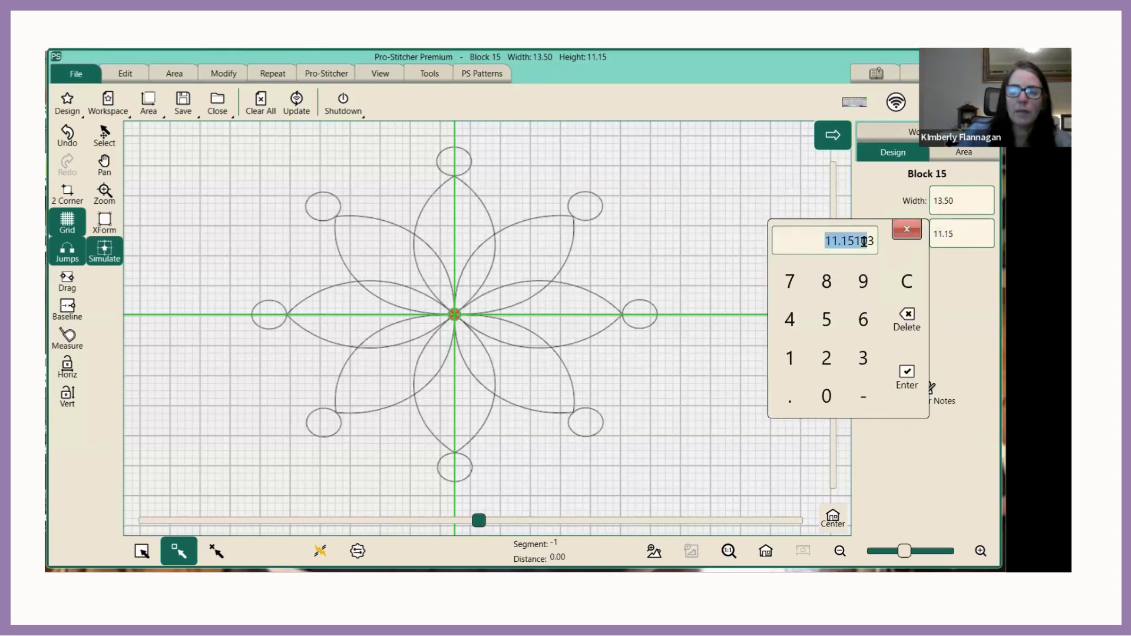
left_click(907, 283)
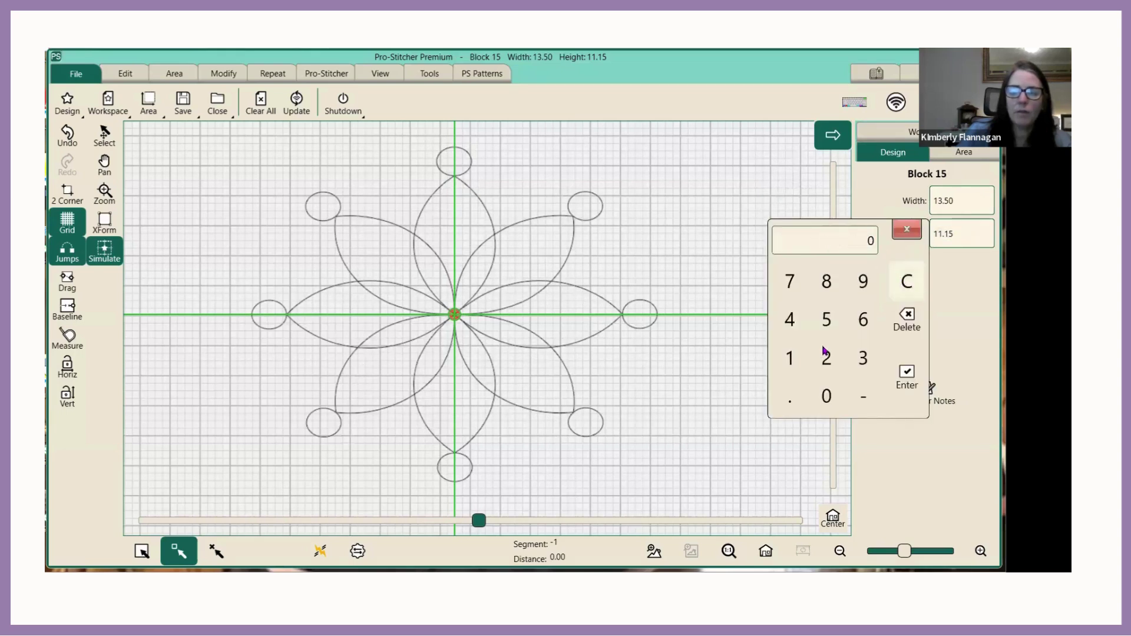
left_click(790, 359)
left_click(862, 358)
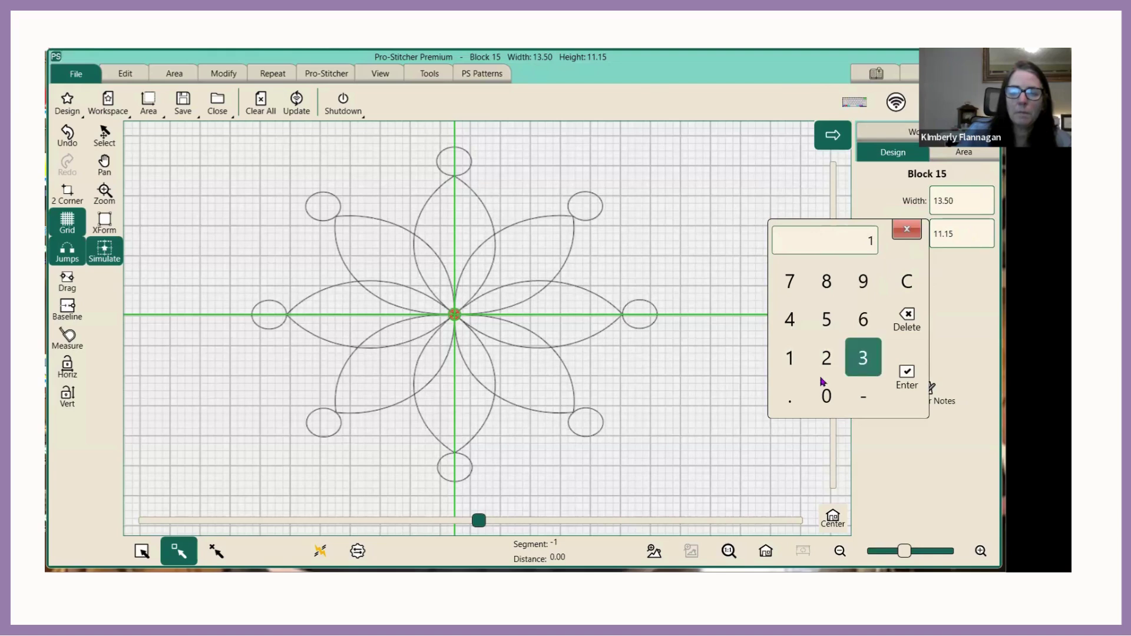
left_click(790, 399)
left_click(827, 321)
left_click(907, 377)
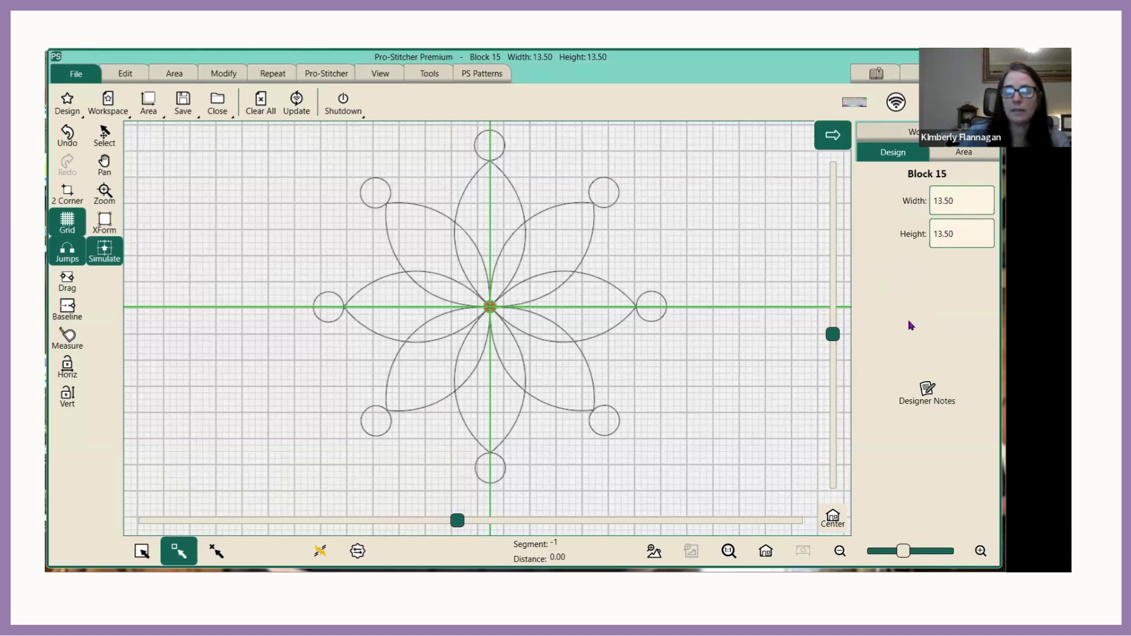
Read and close the designer notes for Block 15, and show the area properties.
left_click(926, 391)
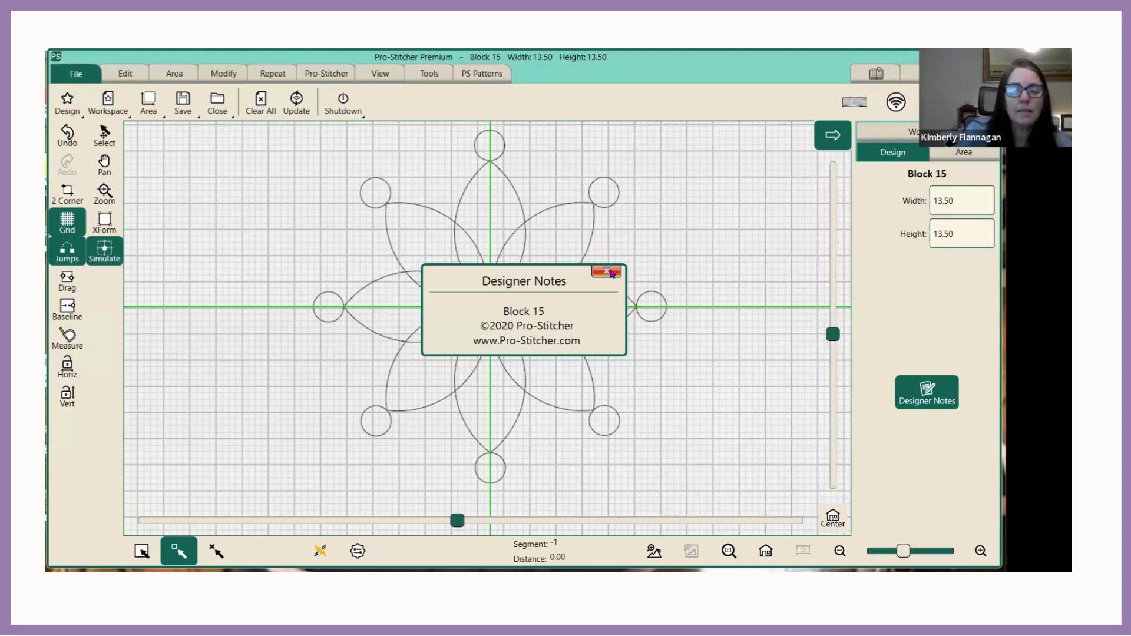
left_click(607, 272)
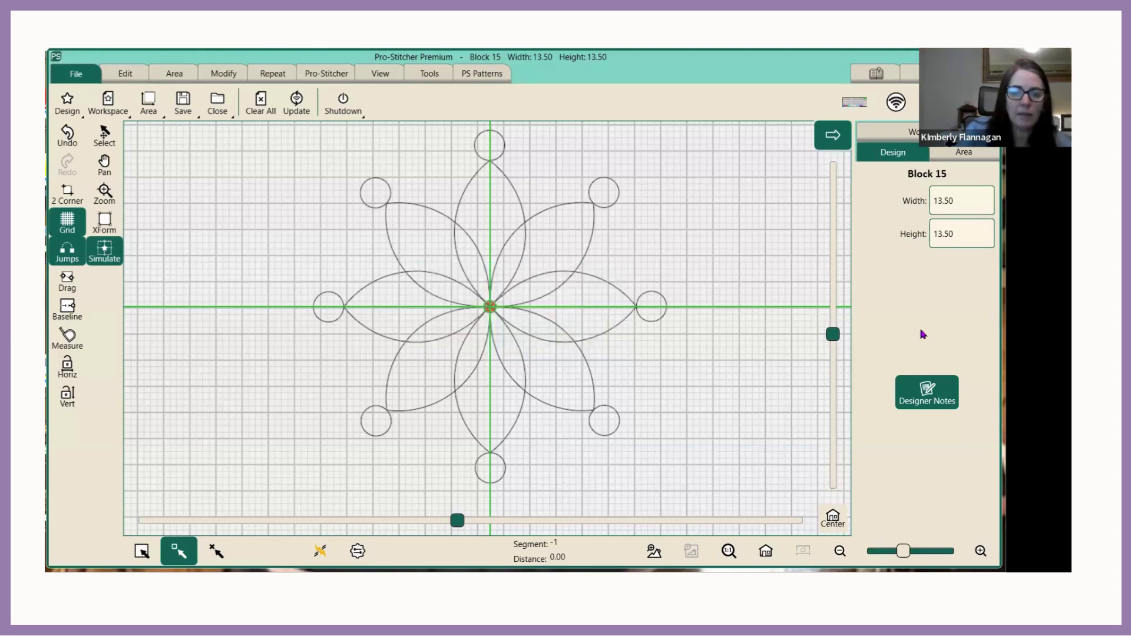
left_click(957, 154)
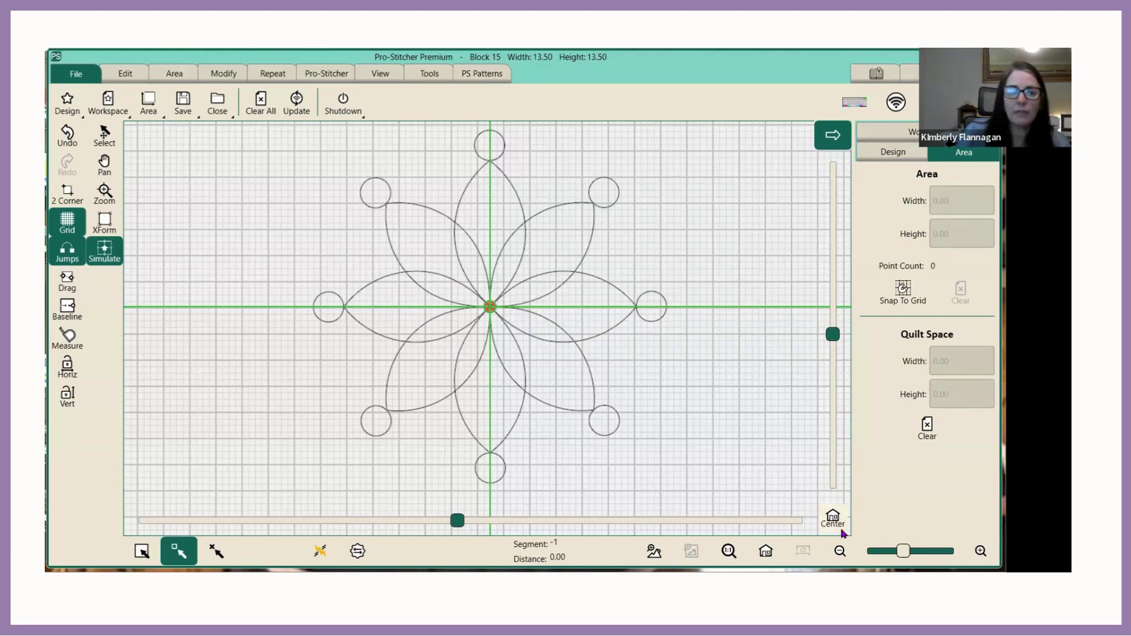
Load the Circle Area file from the C:\Areas folder into the workspace.
left_click(148, 105)
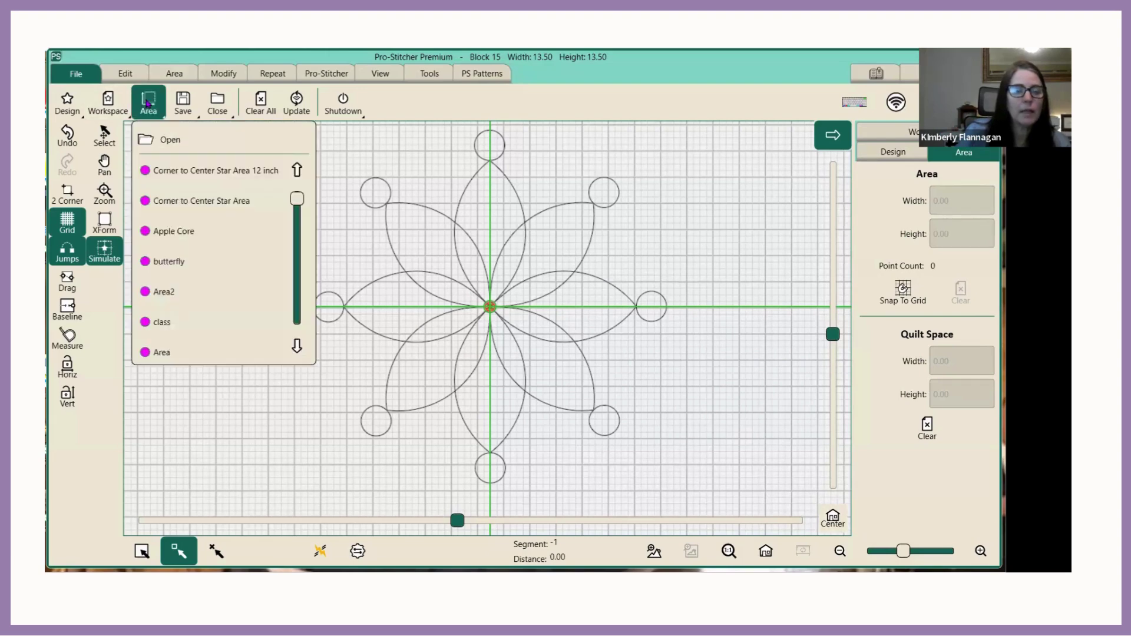
left_click(168, 139)
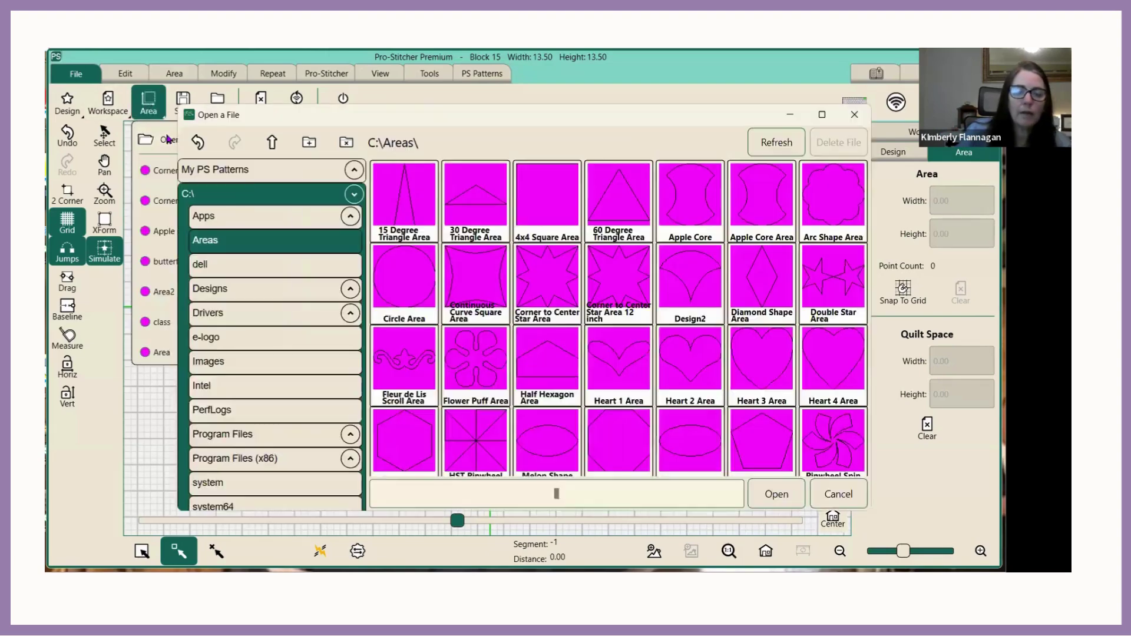
left_click(418, 289)
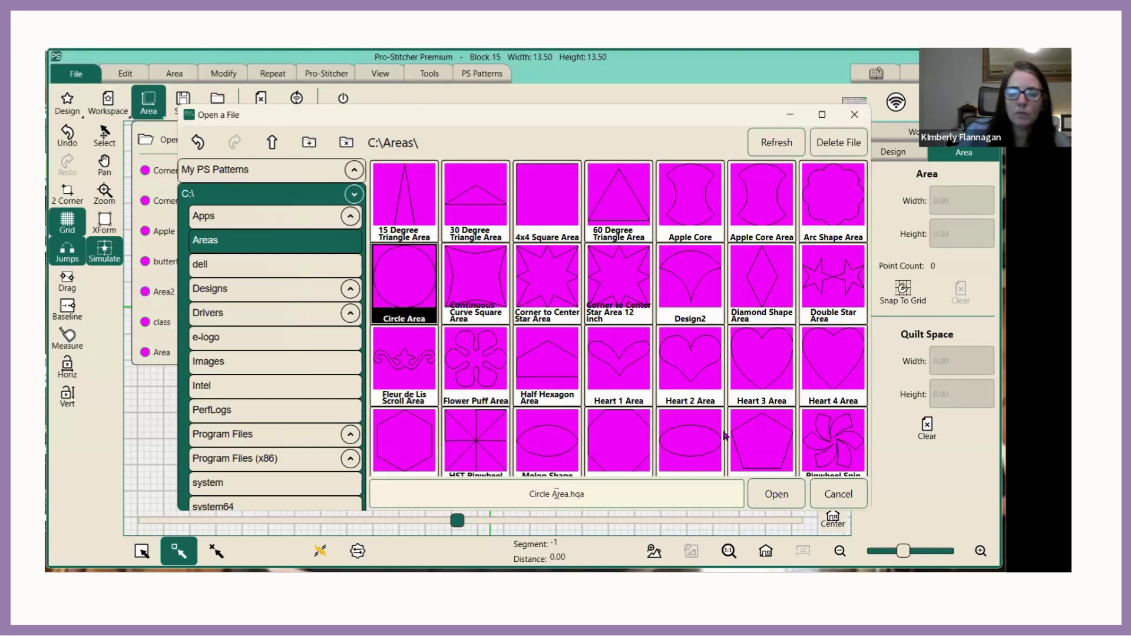
left_click(766, 489)
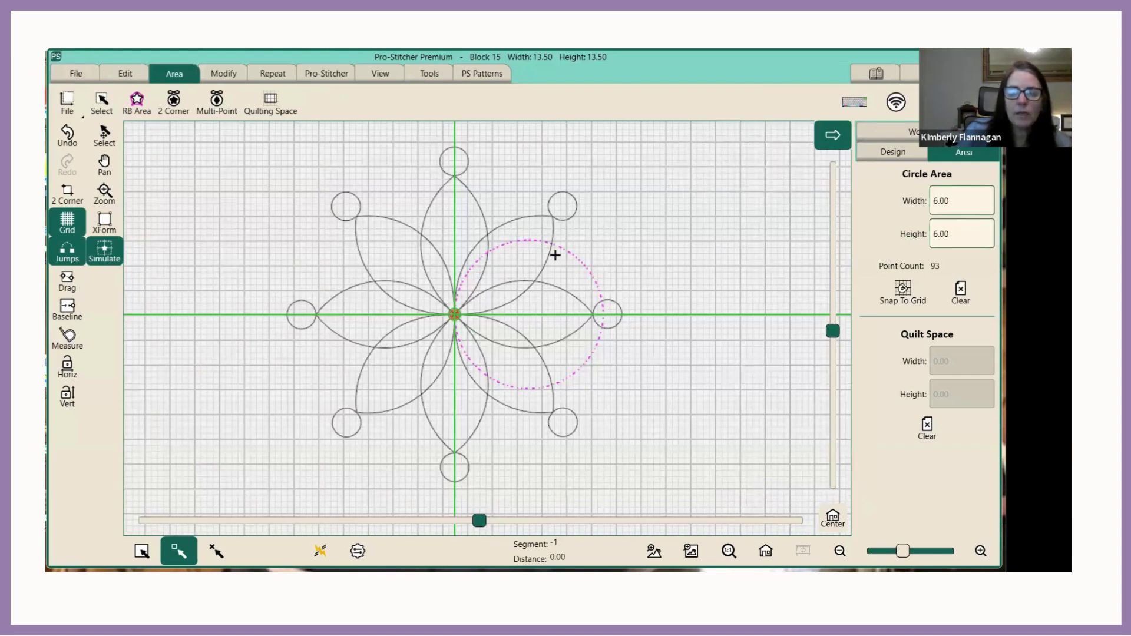
Set the width of the circle area to 12.
left_click(961, 202)
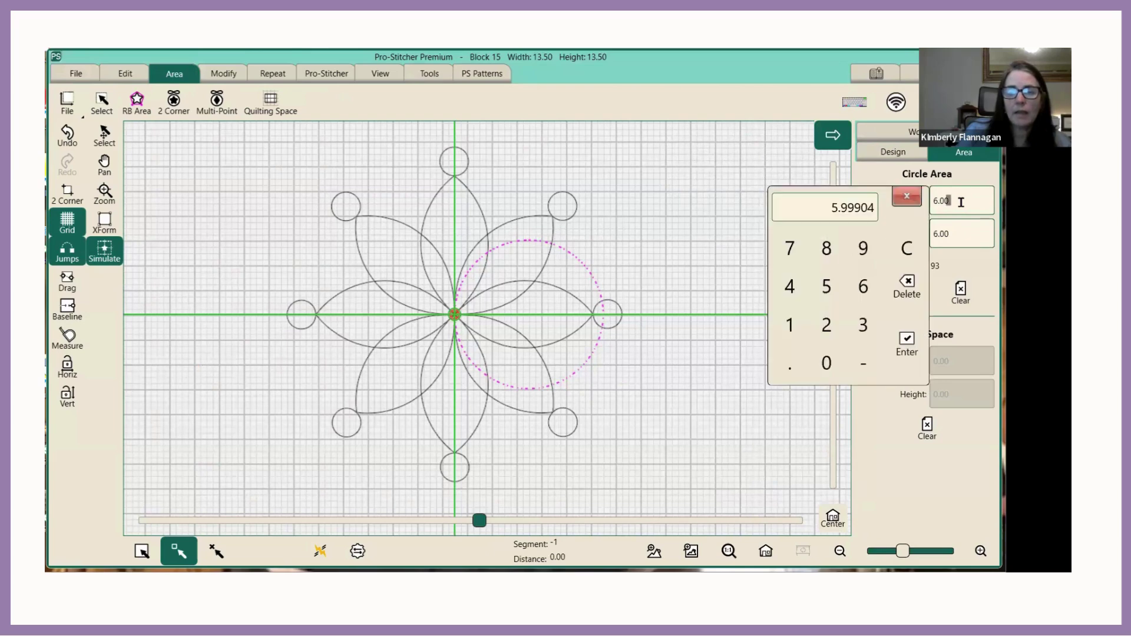
left_click(908, 248)
left_click(790, 325)
left_click(827, 325)
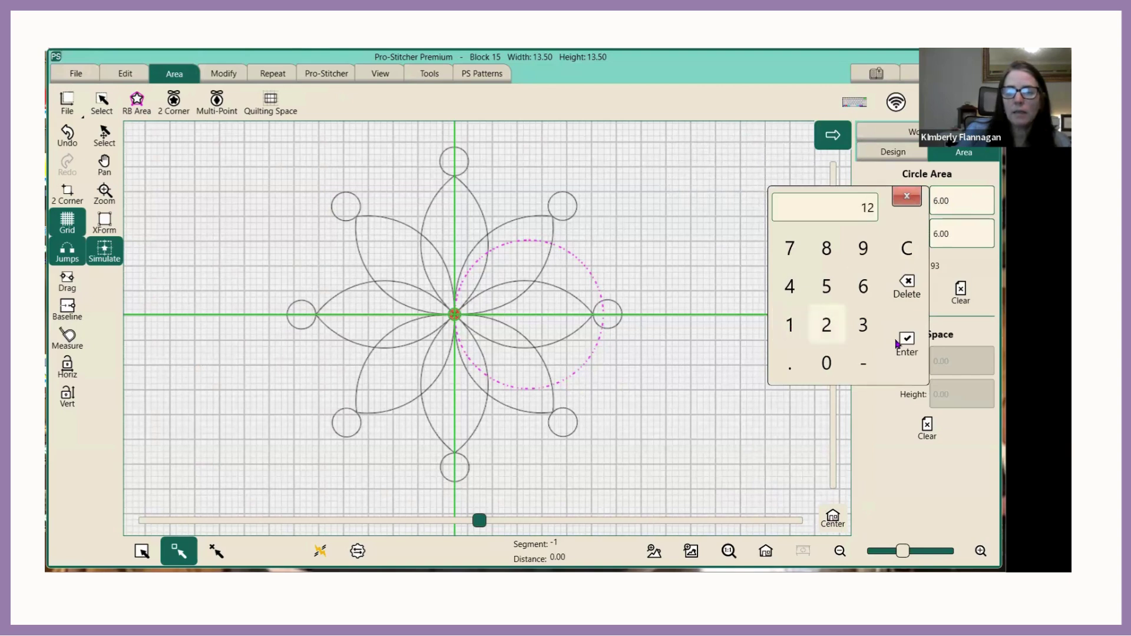
left_click(908, 342)
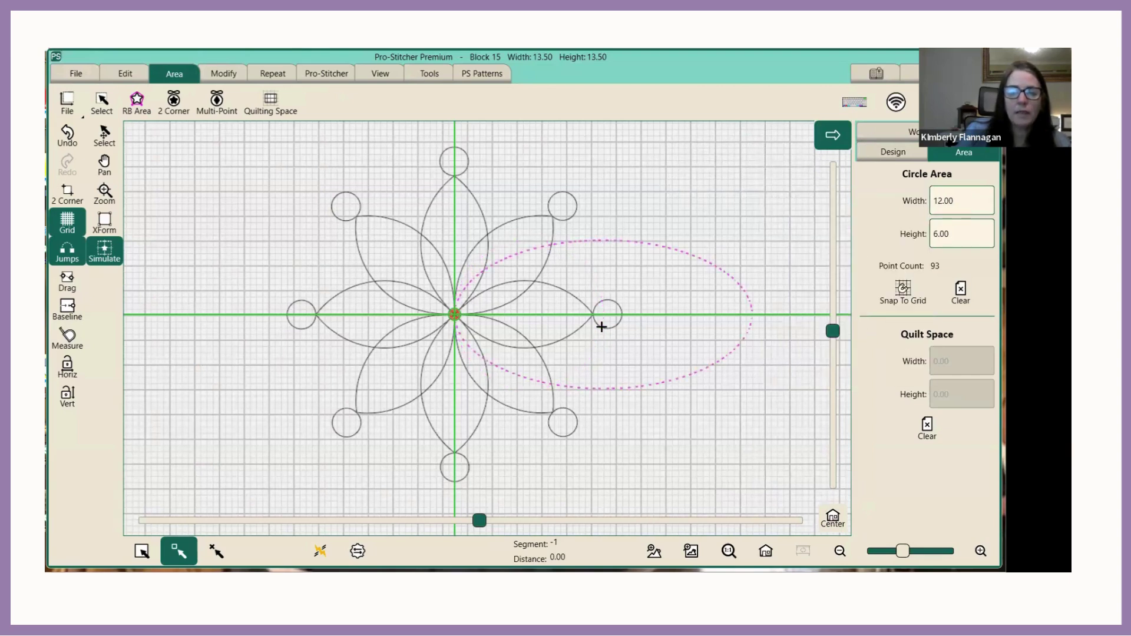
Set the height of the circle area to 12.
left_click(966, 234)
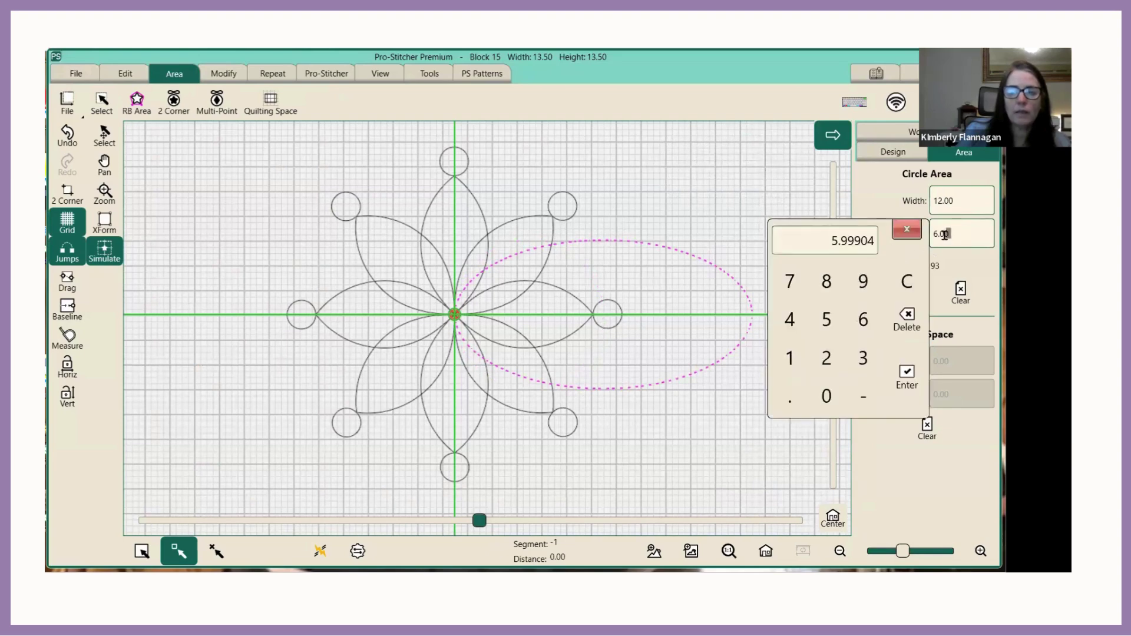
double_click(945, 235)
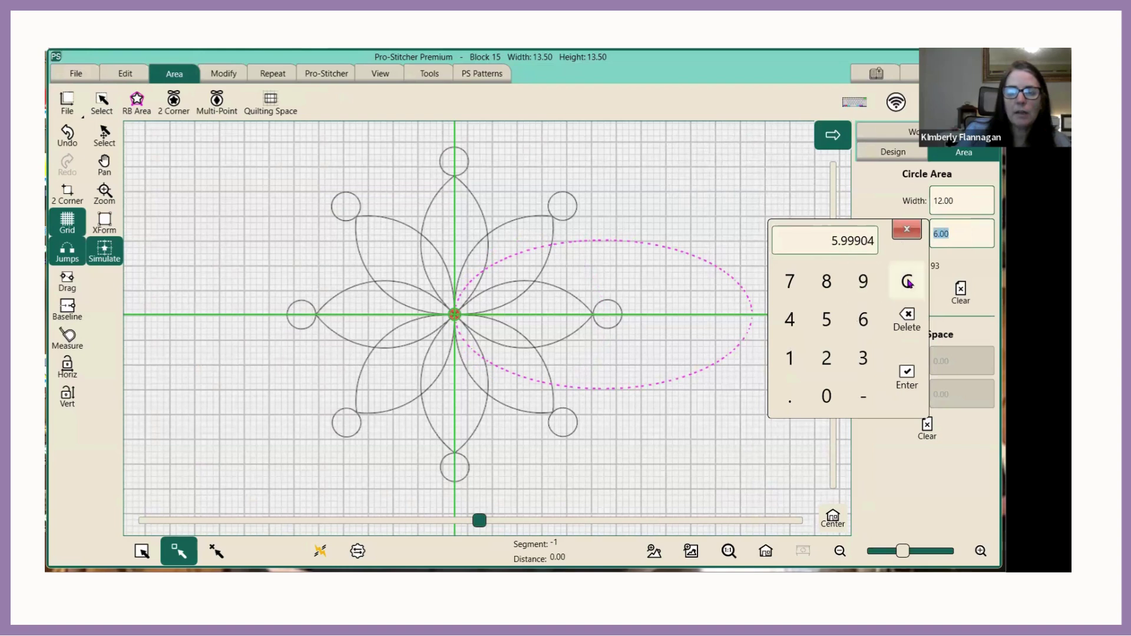
left_click(908, 282)
left_click(790, 358)
left_click(827, 358)
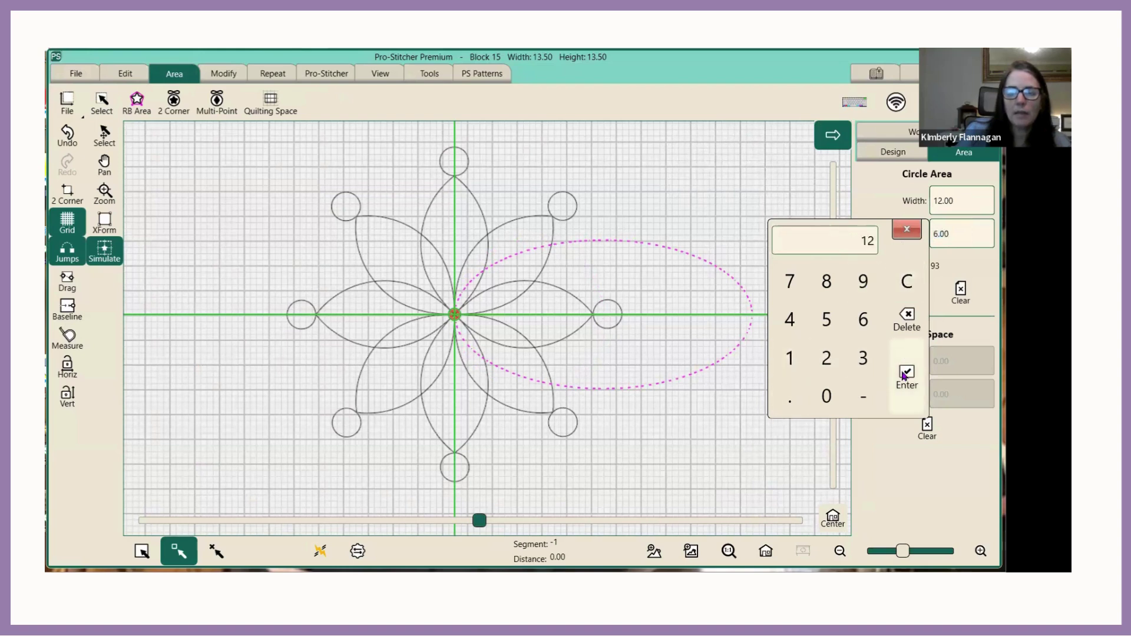
left_click(904, 376)
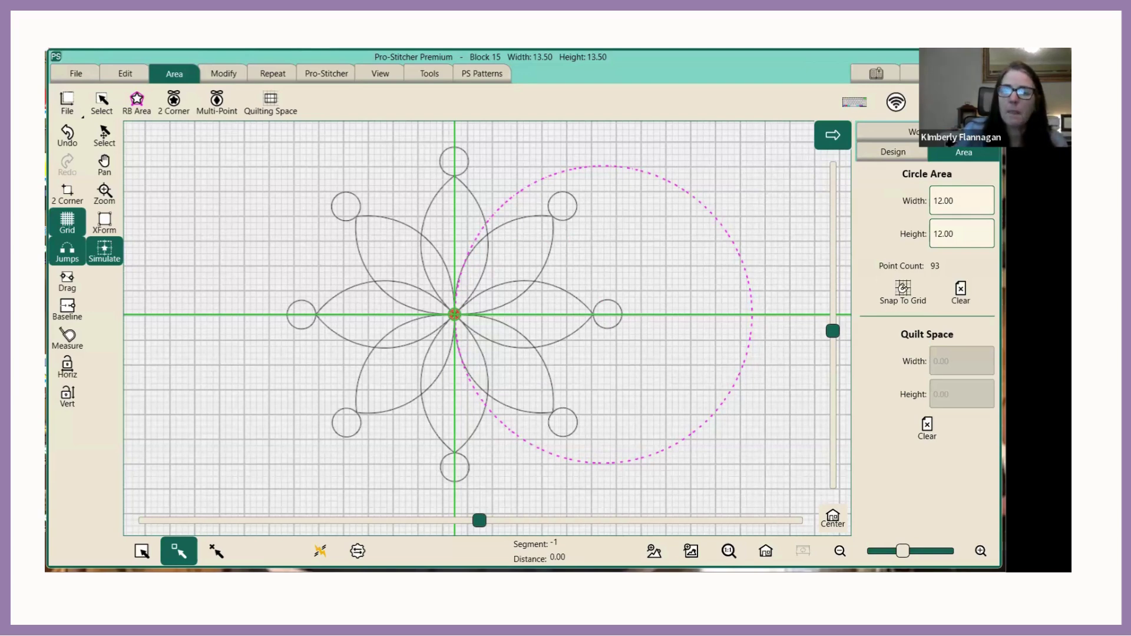
Turn on Snap To Grid for areas and clear the circle area from the workspace.
left_click(905, 296)
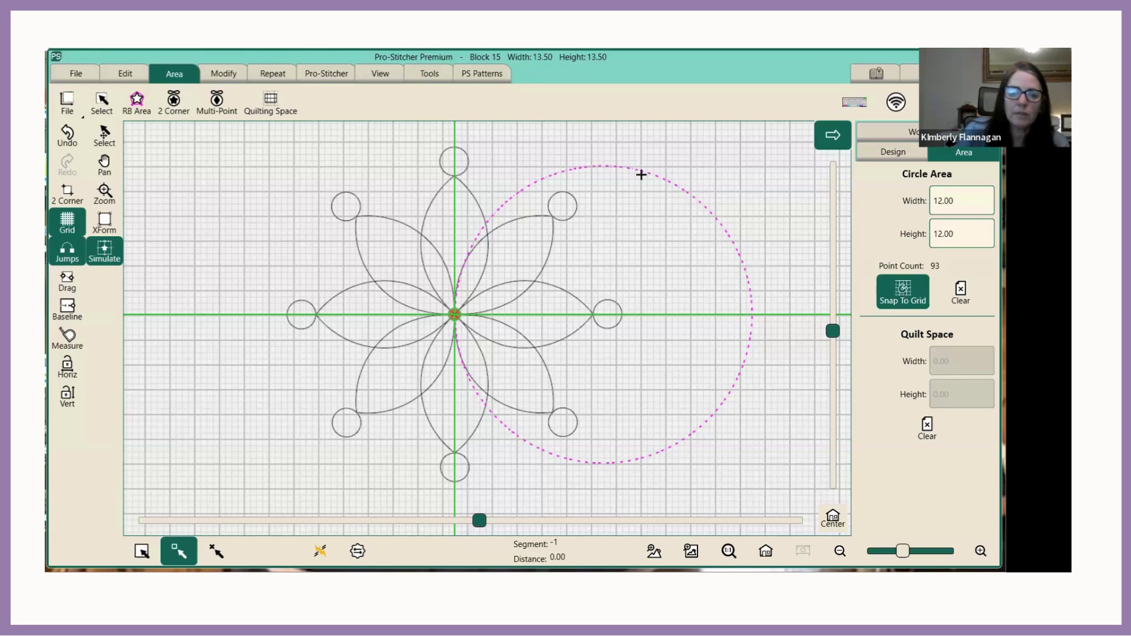
left_click(964, 292)
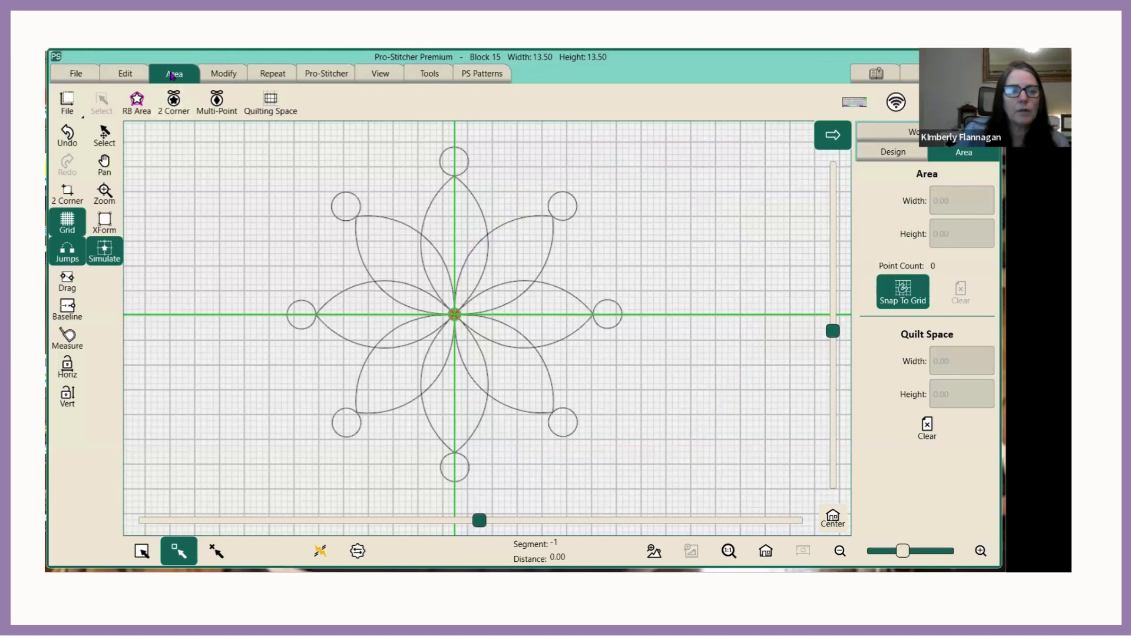
Load the recently used Circle Area into the workspace alongside the Block 15 design.
left_click(77, 76)
left_click(148, 104)
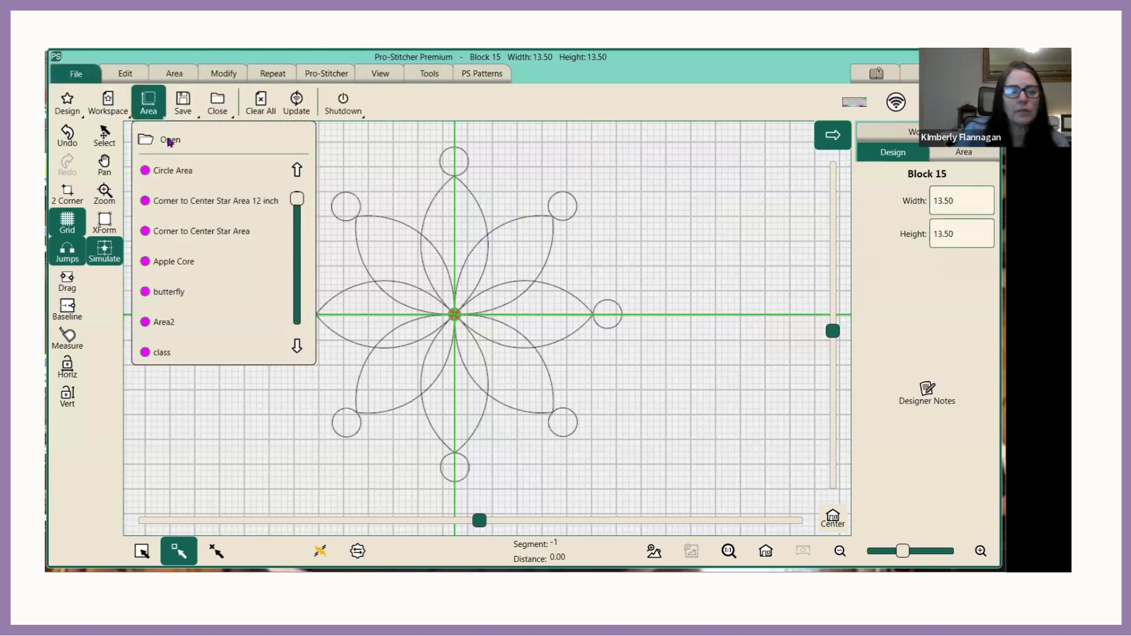
left_click(176, 171)
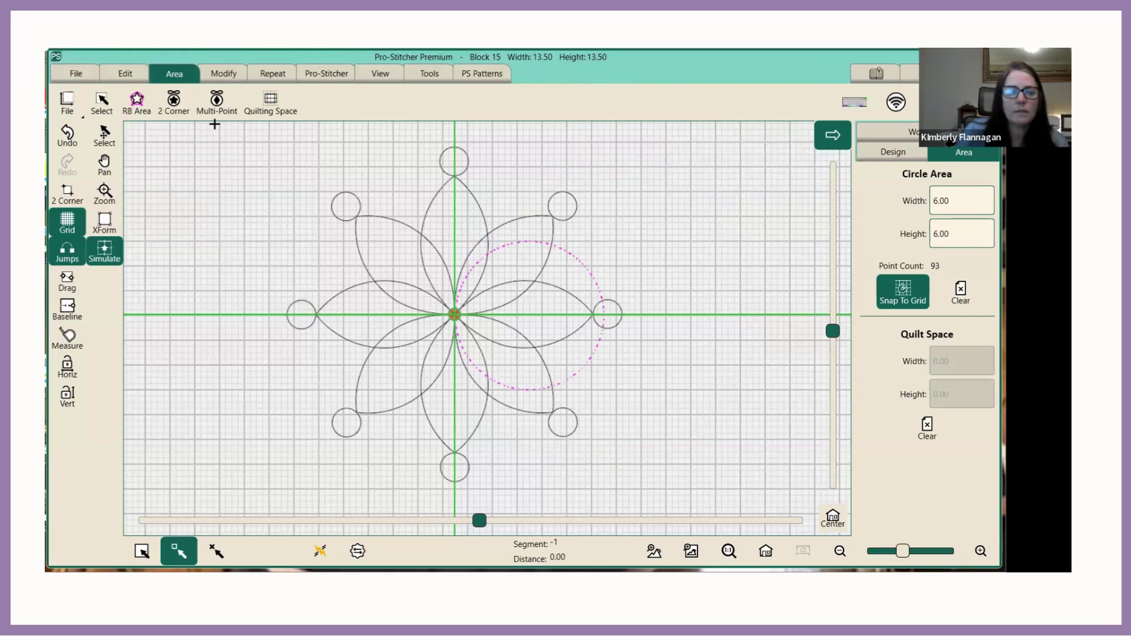
Close the selected Block 15 design and clear everything else from the workspace.
left_click(70, 77)
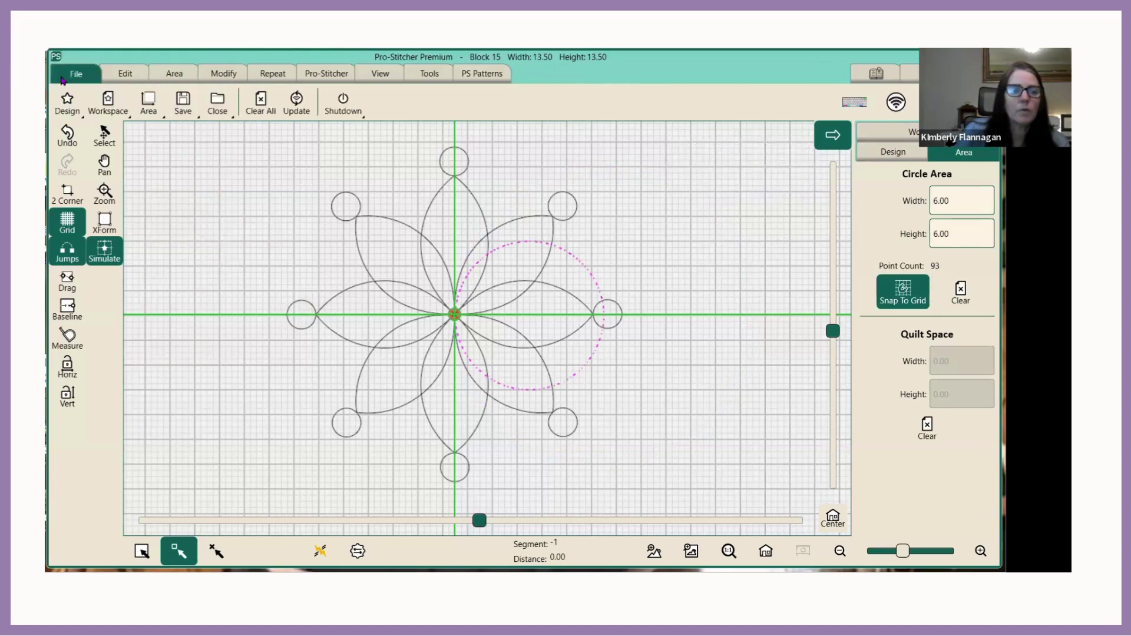
left_click(217, 105)
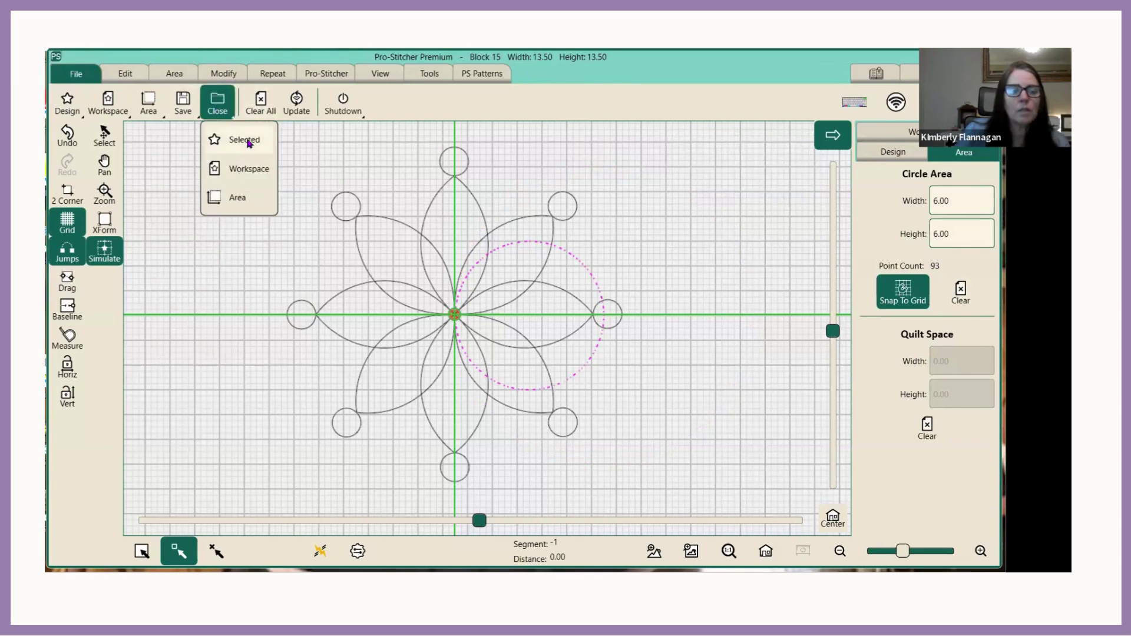
left_click(245, 140)
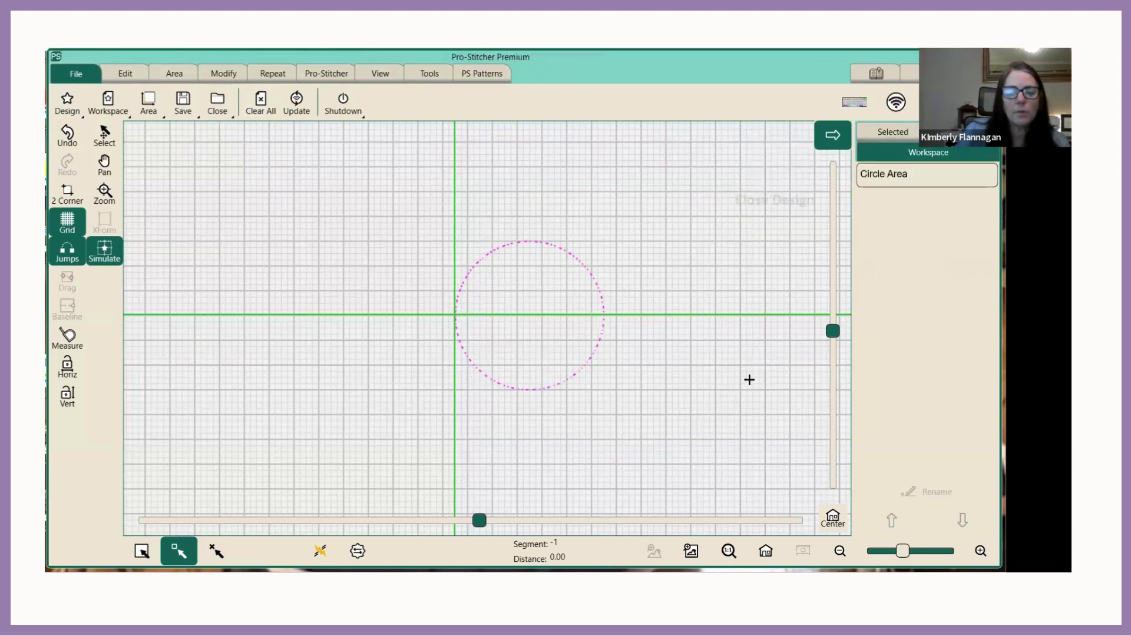
scroll(667, 358, "up", 3)
scroll(667, 357, "up", 1)
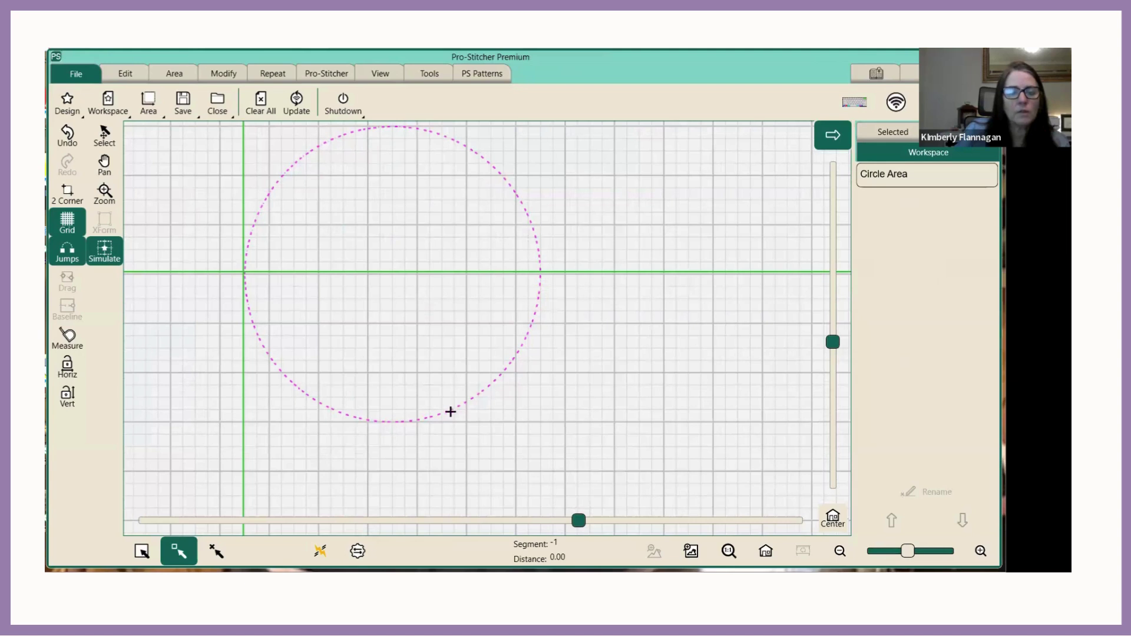
left_click(261, 103)
Load the Corner to Center Star Area 12 inch file from the C:\Areas folder into the workspace.
left_click(174, 73)
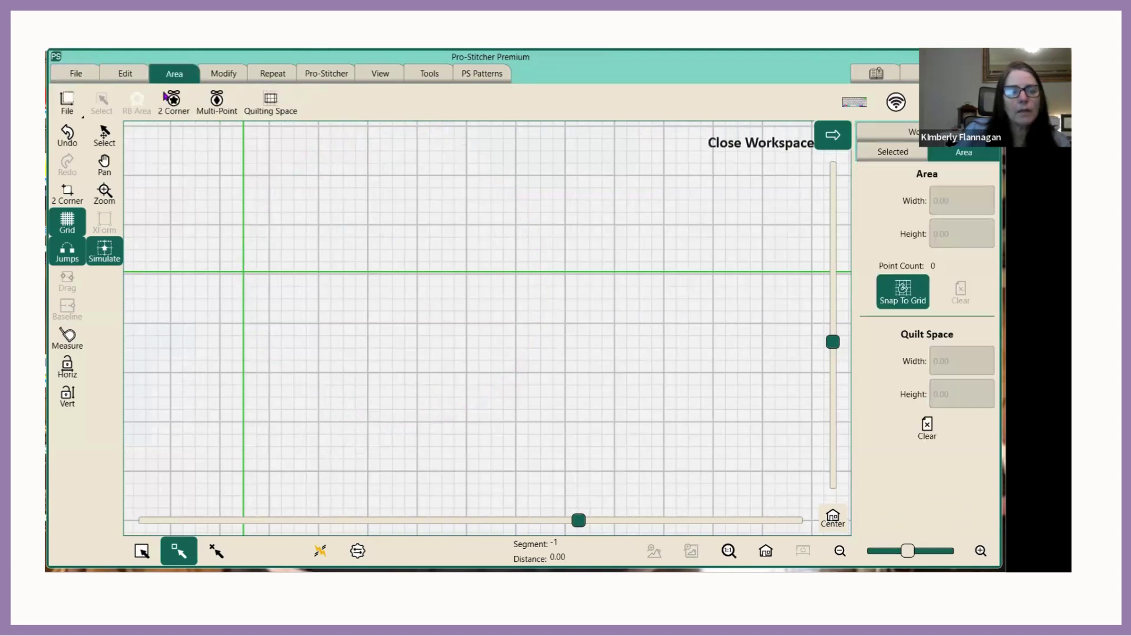
left_click(76, 73)
left_click(148, 101)
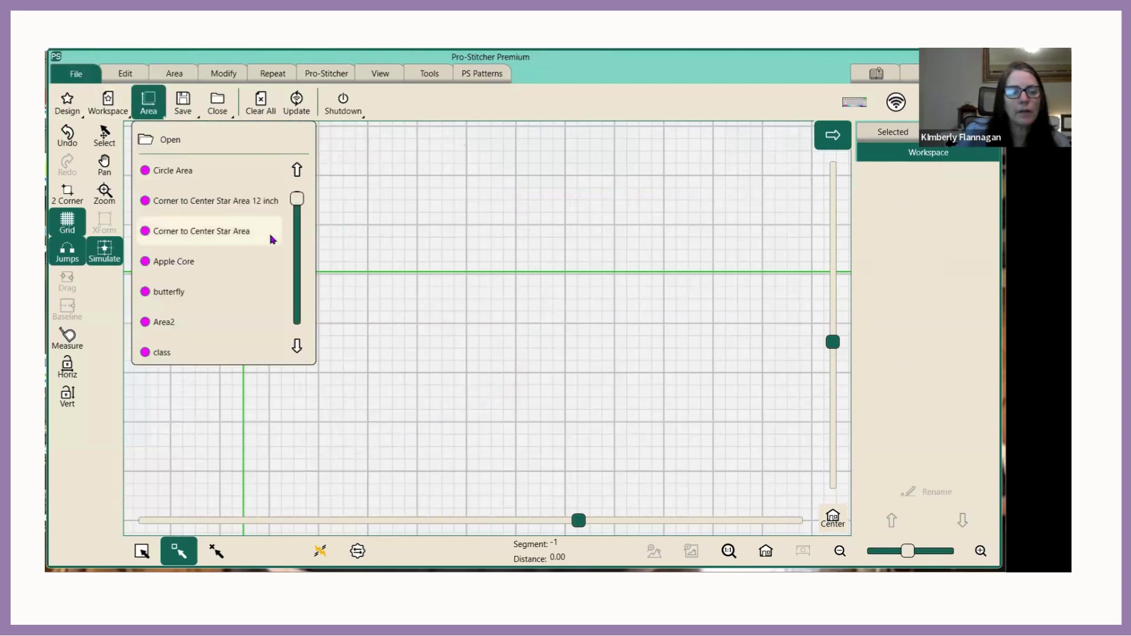
left_click(171, 141)
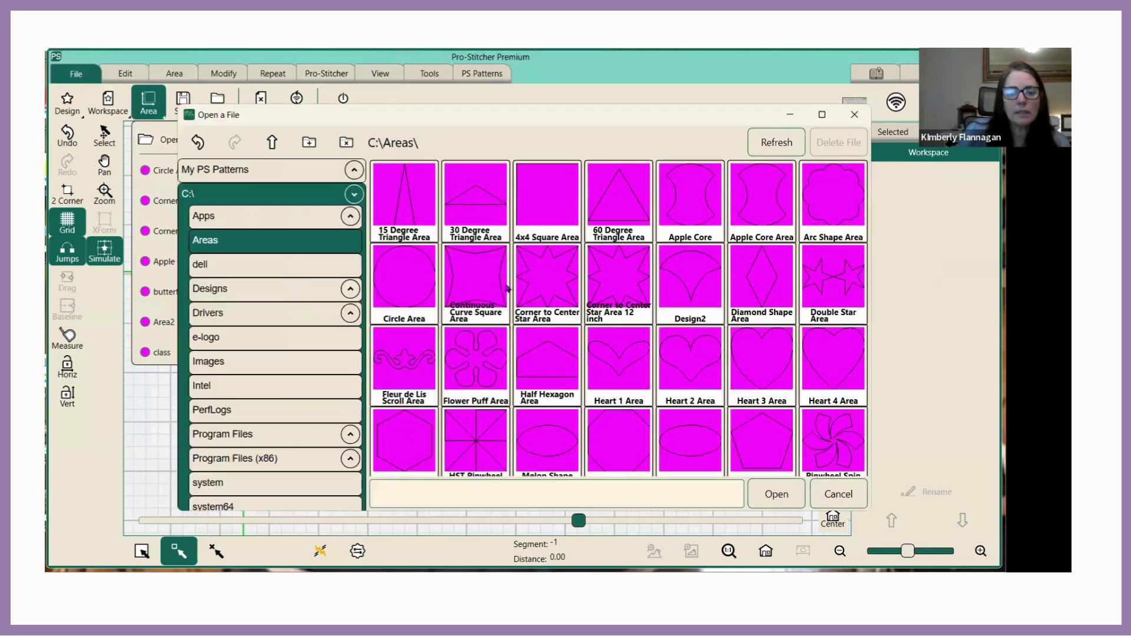
left_click(619, 286)
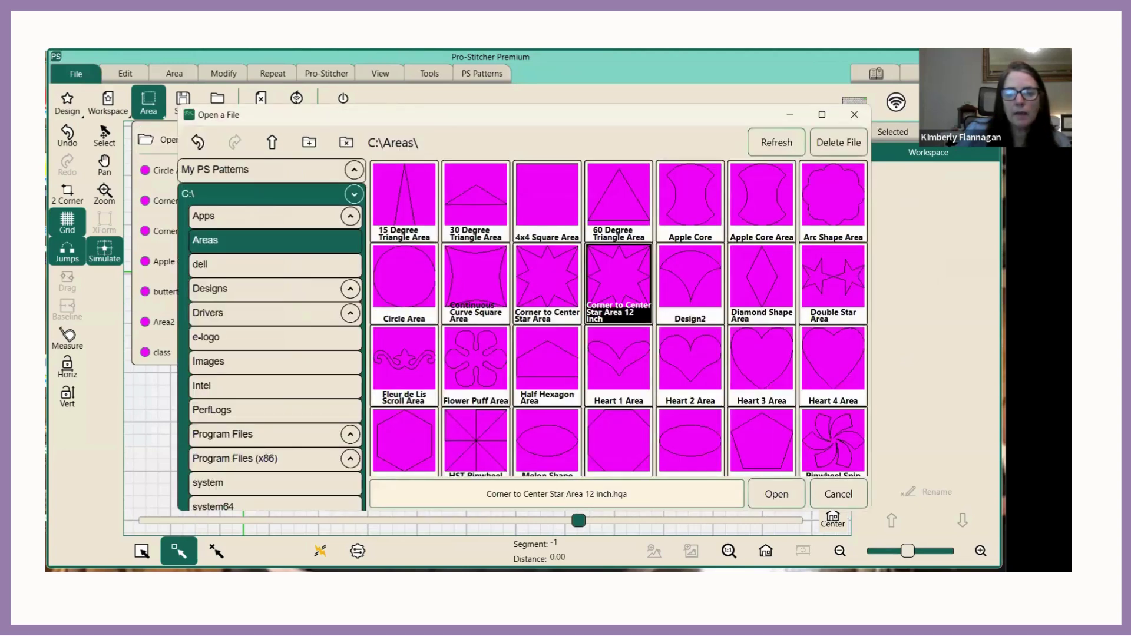
left_click(793, 496)
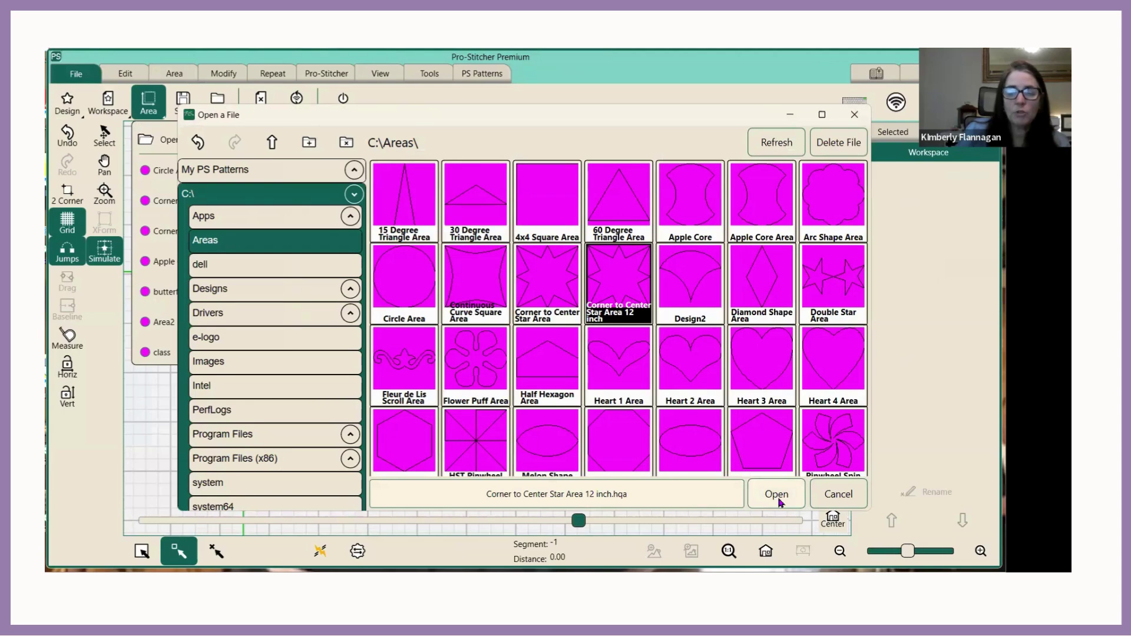
left_click(780, 502)
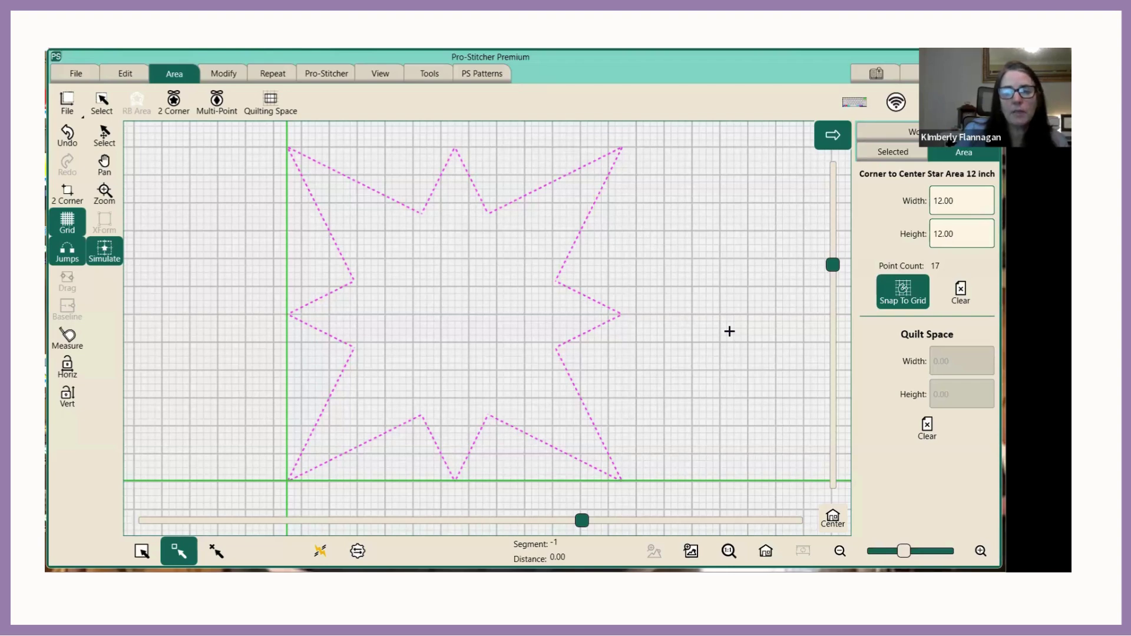
Load the recently used designs Block 15 and Bird Fill into the workspace with the star area.
left_click(380, 73)
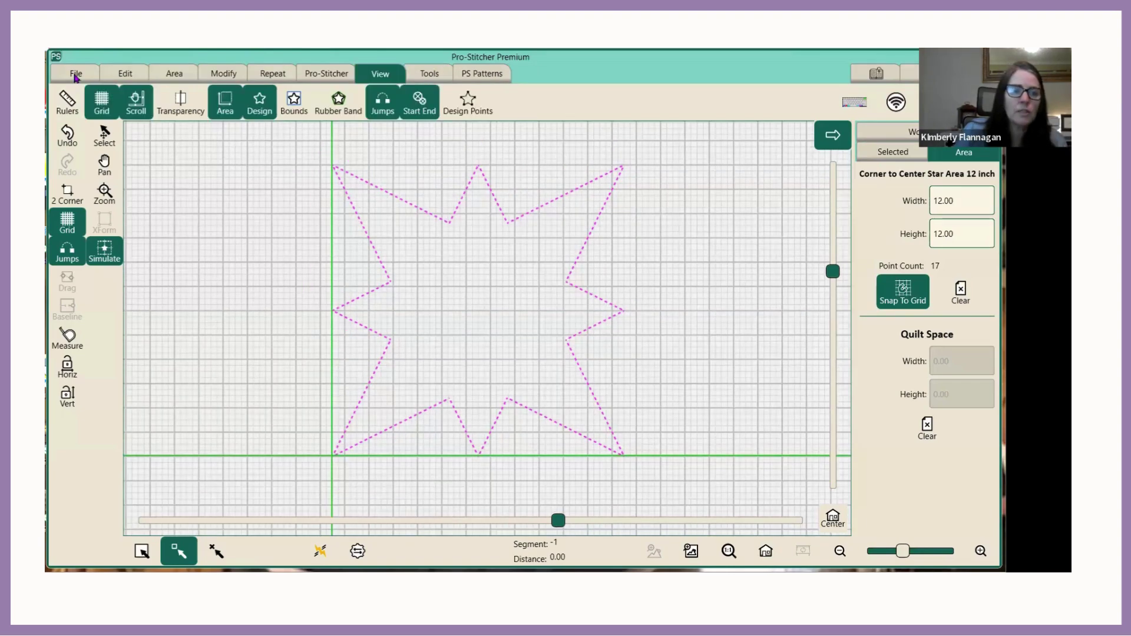
left_click(75, 75)
left_click(70, 105)
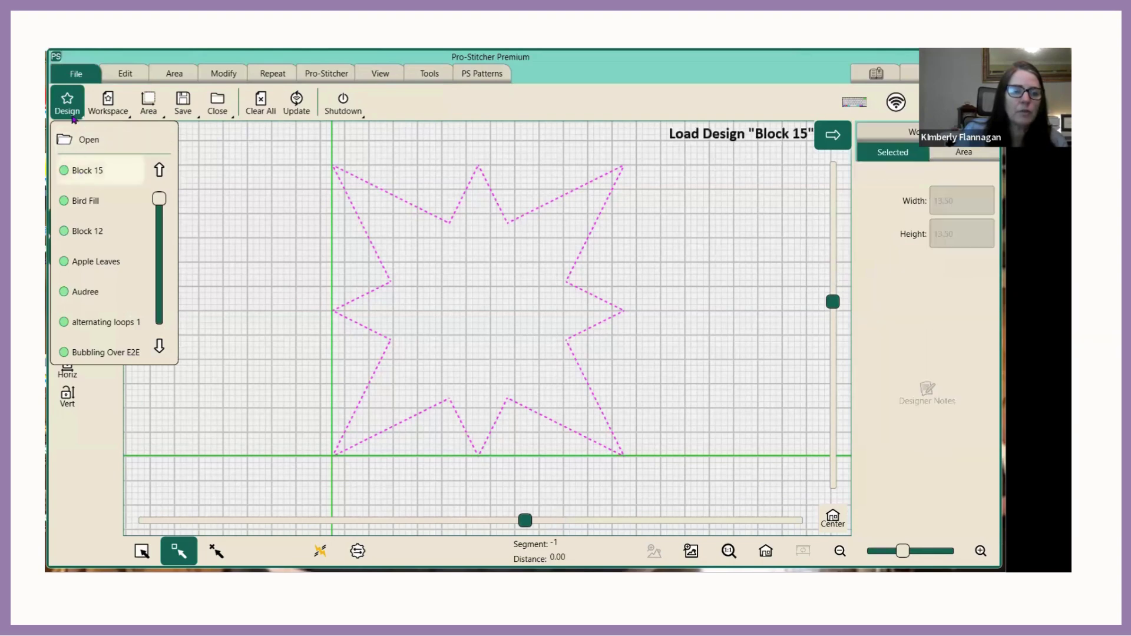
left_click(88, 171)
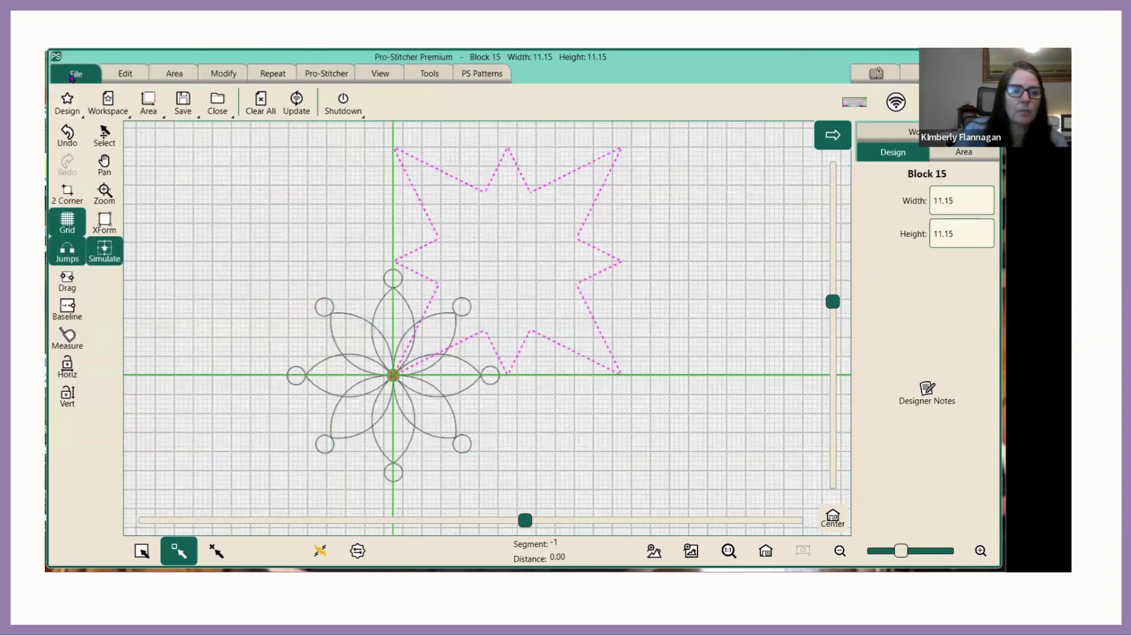
left_click(68, 100)
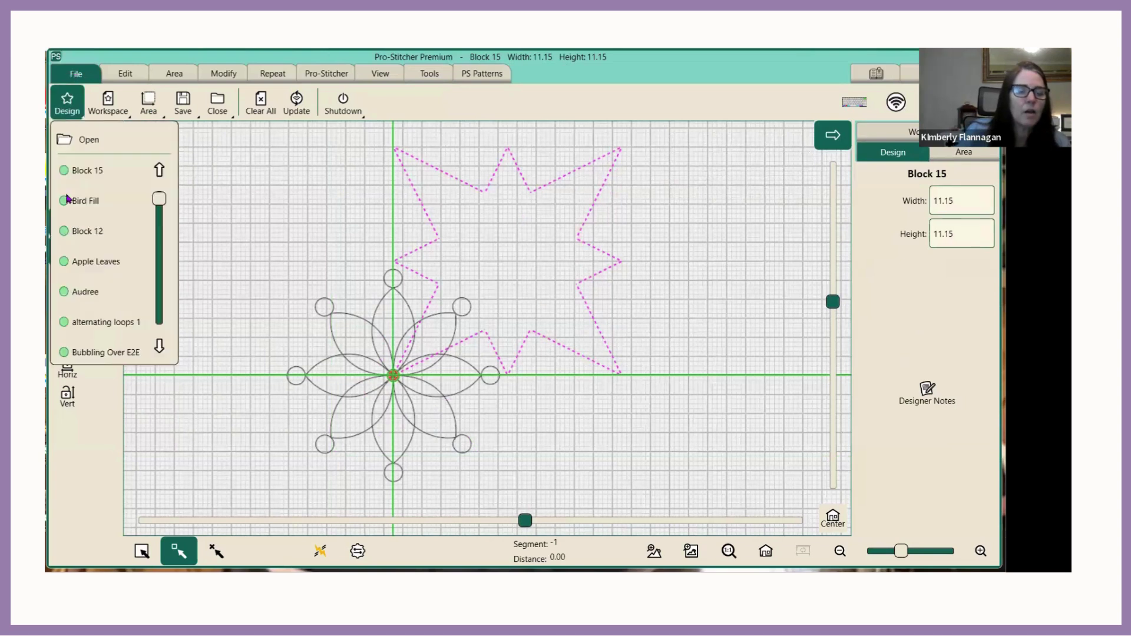
left_click(87, 203)
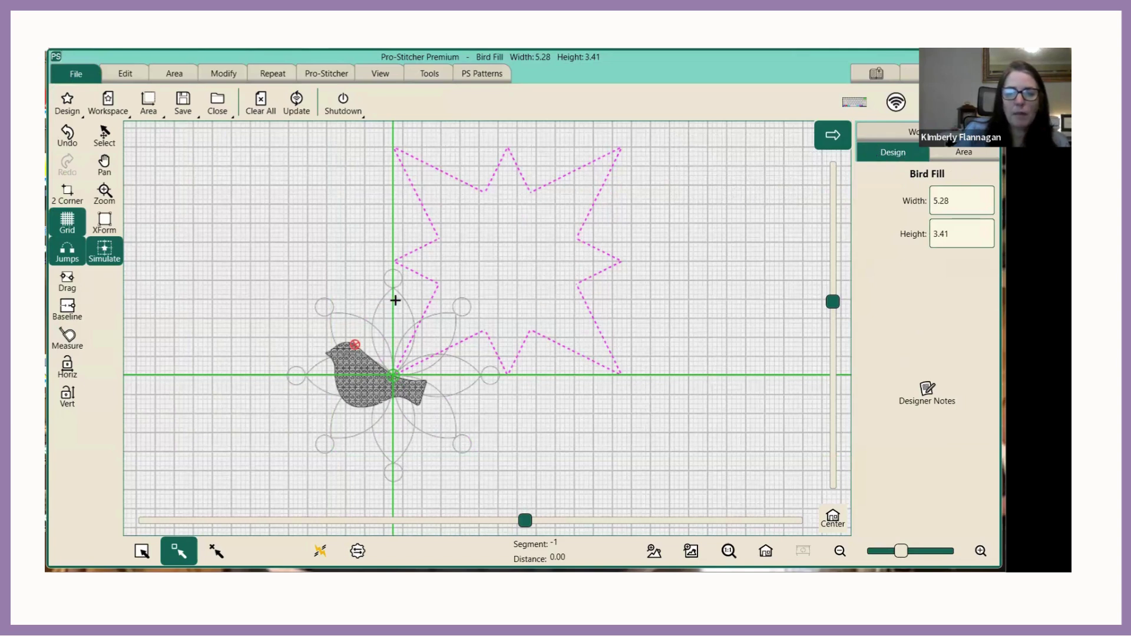
Group Block 15 with Bird Fill in the workspace list, collapse and expand the group, and deselect everything.
left_click(978, 153)
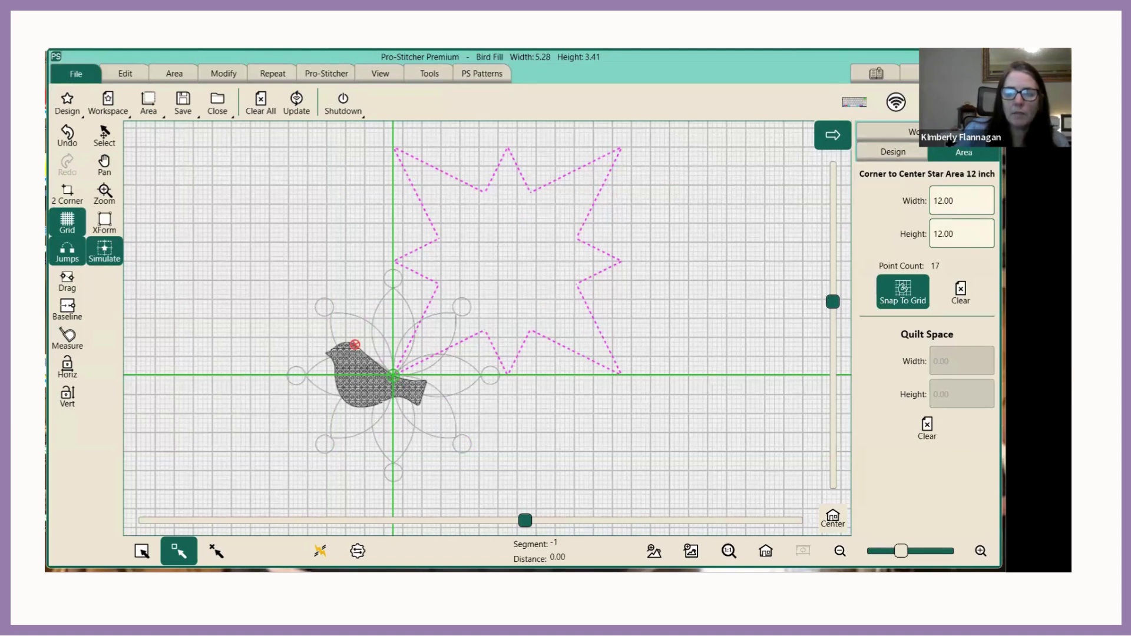
left_click(928, 132)
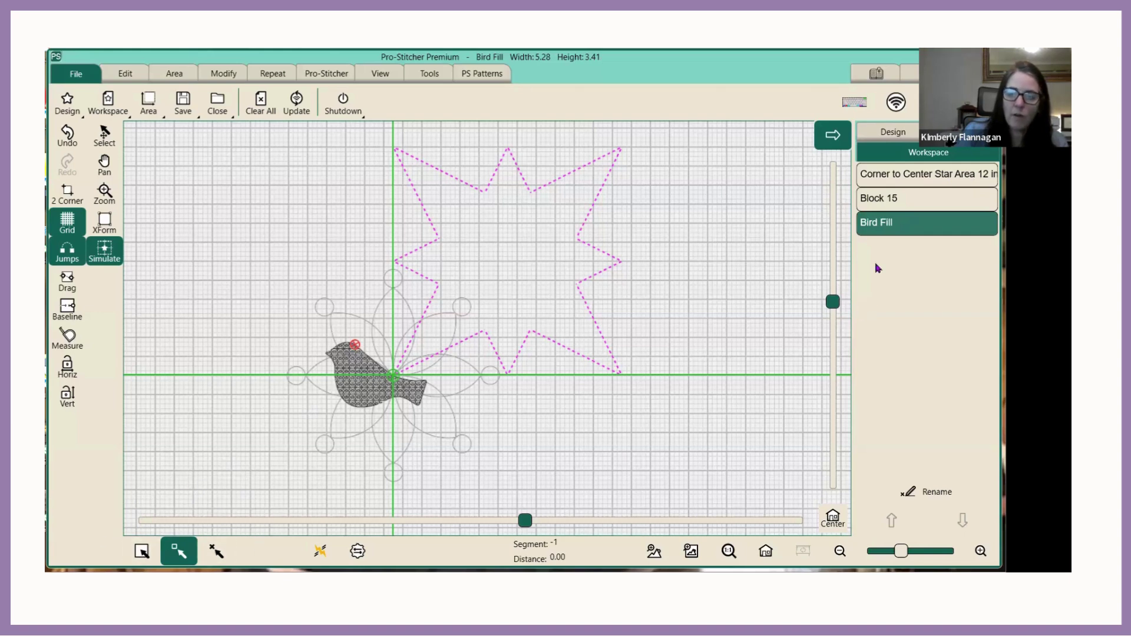
left_click(903, 198, "ctrl")
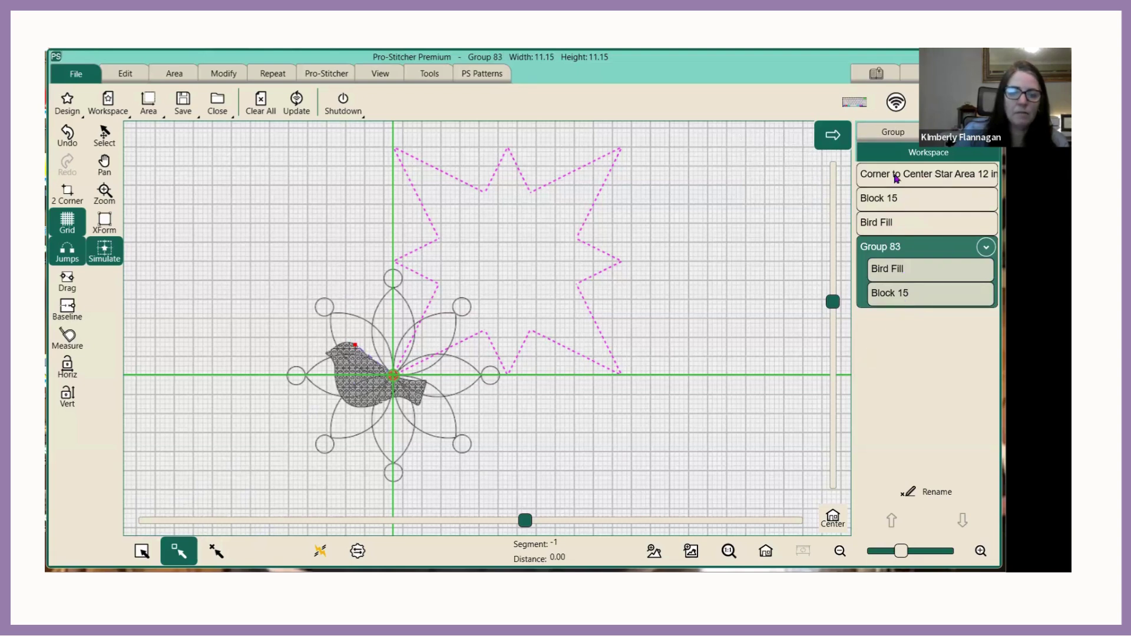
left_click(987, 248)
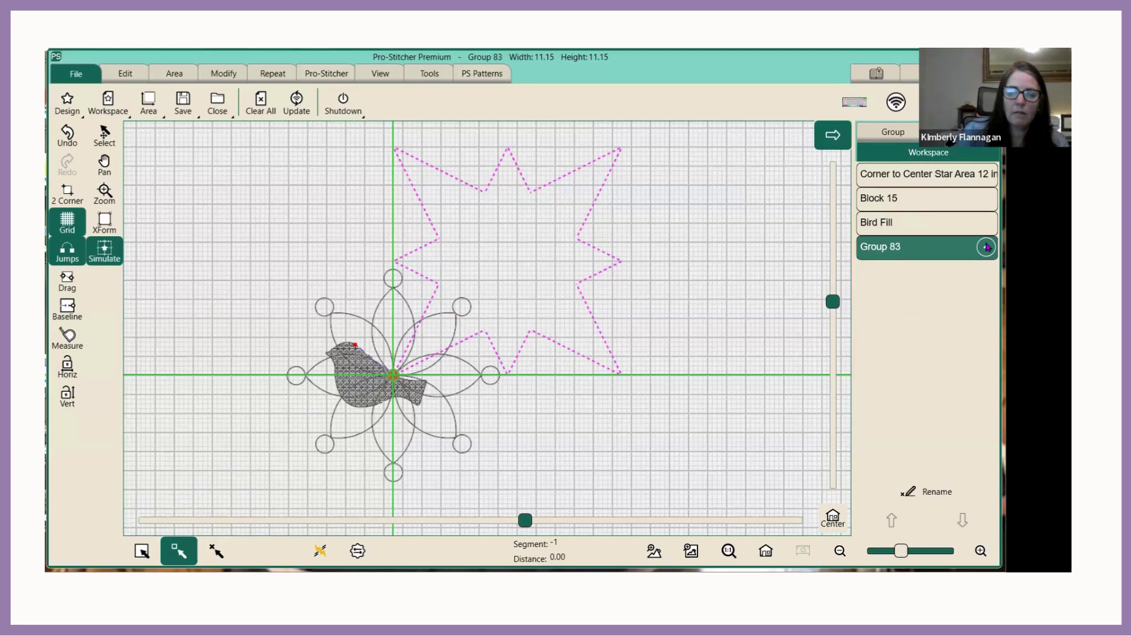
left_click(895, 253)
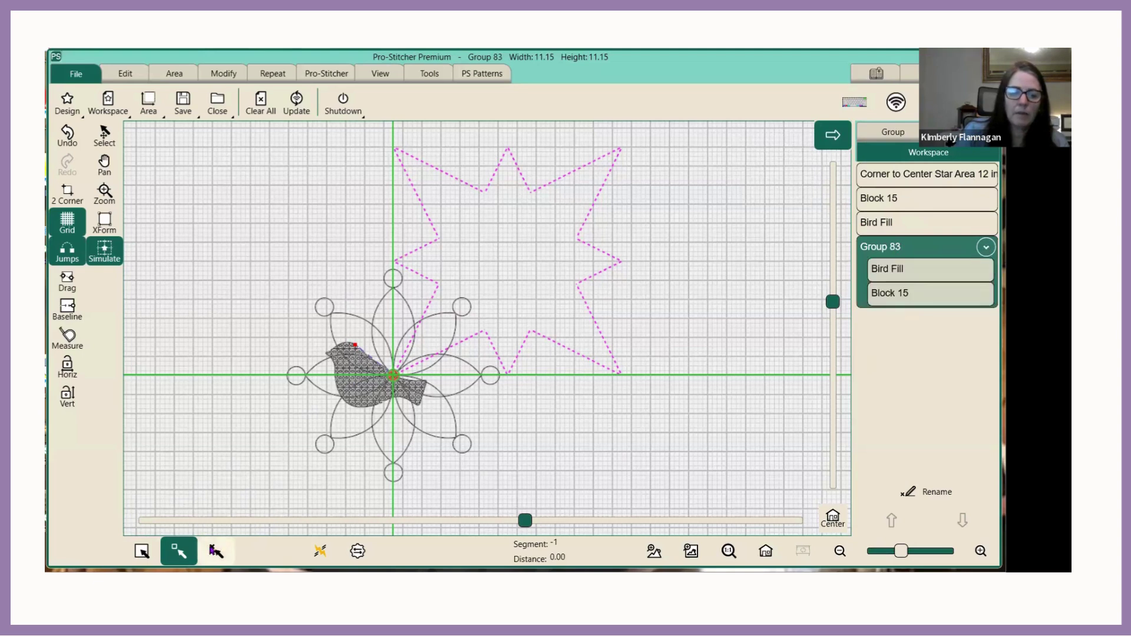
left_click(217, 551)
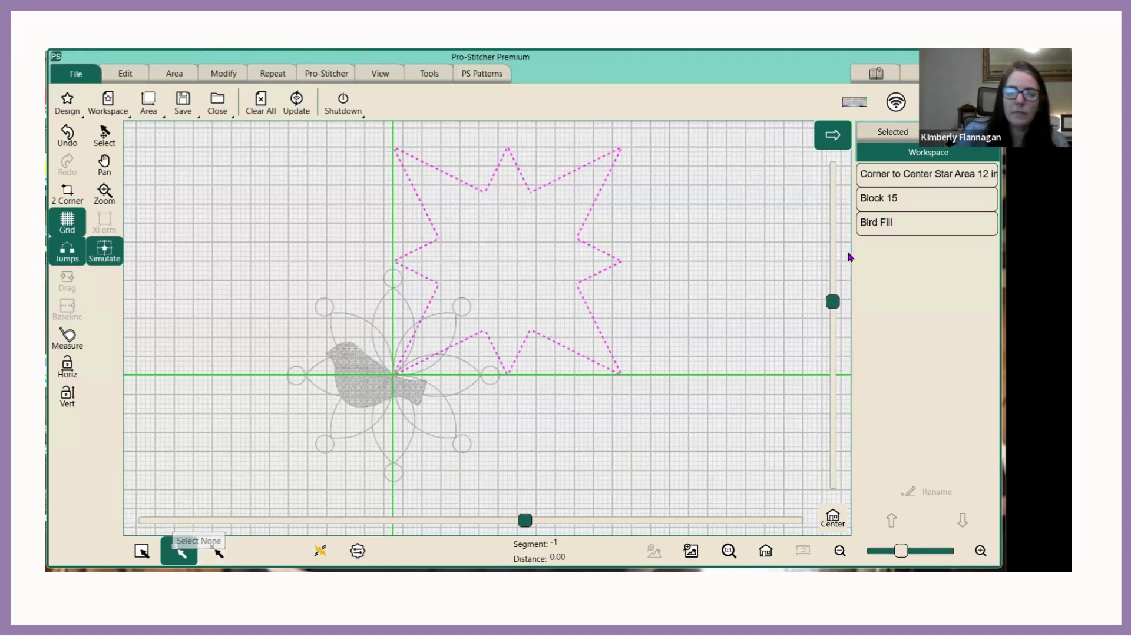
Select Block 15 and the star area individually in the workspace list, and group Block 15 with Bird Fill.
left_click(911, 203)
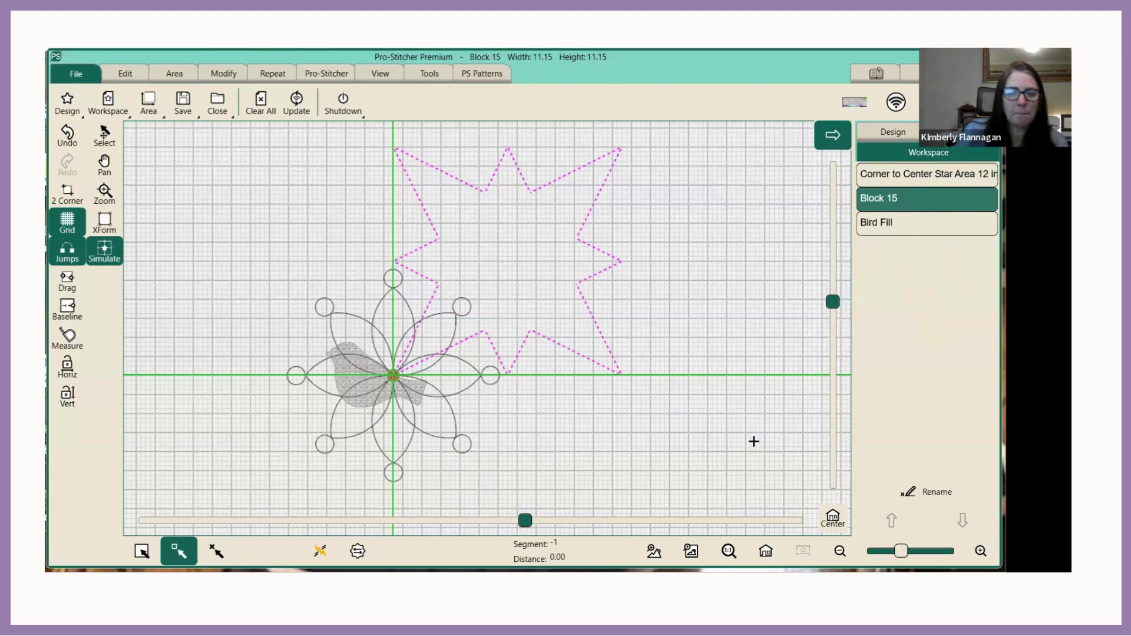
left_click(922, 180)
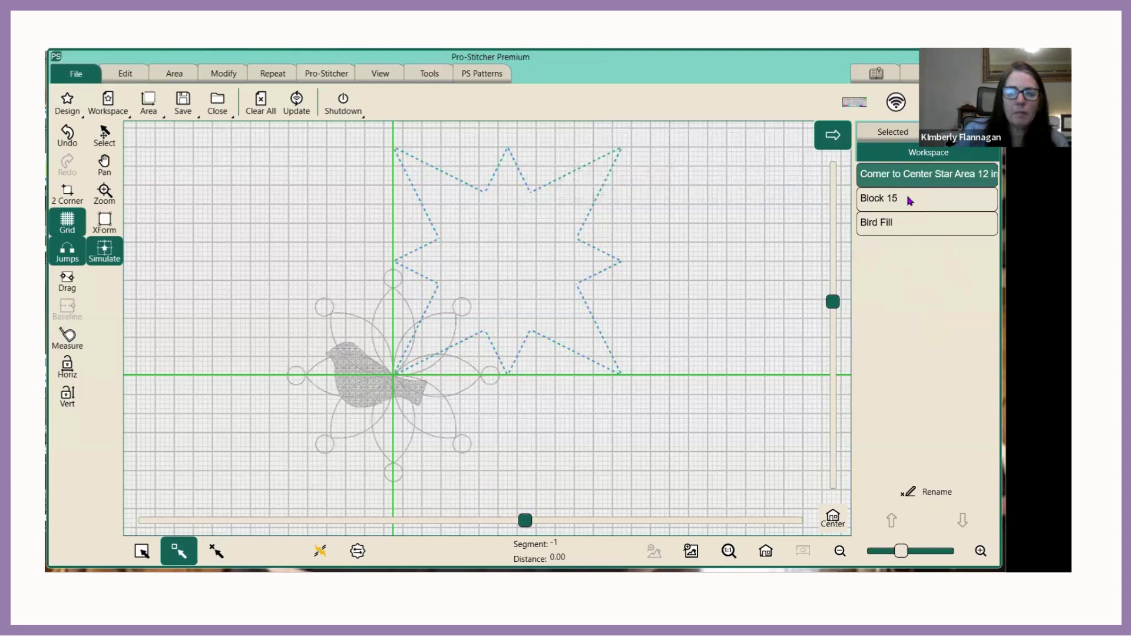
left_click(911, 201)
left_click(904, 227)
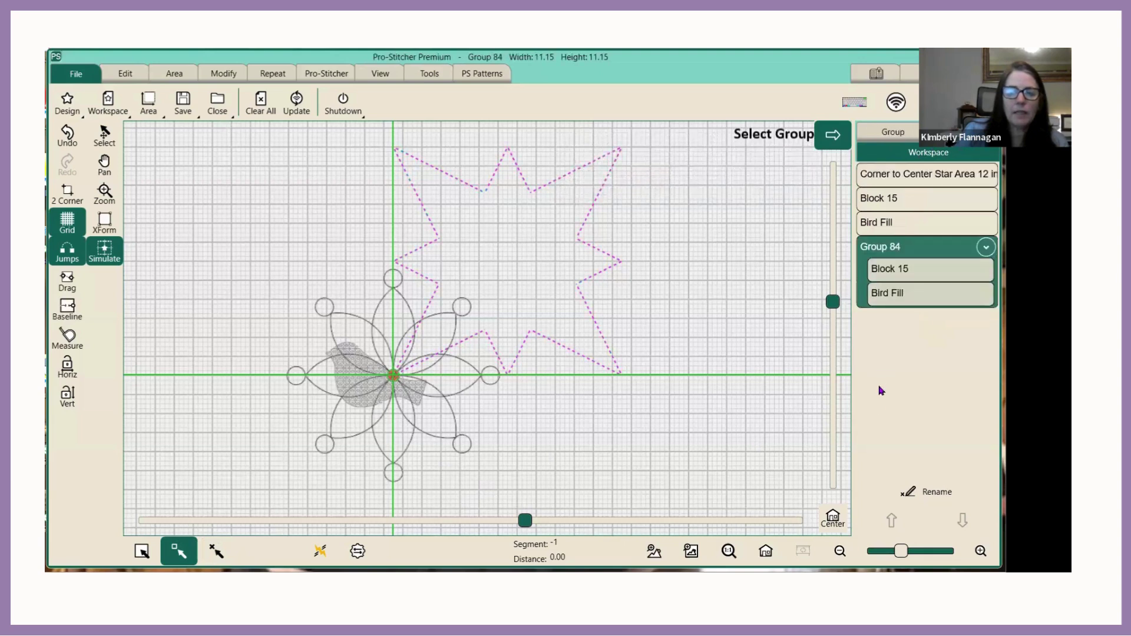